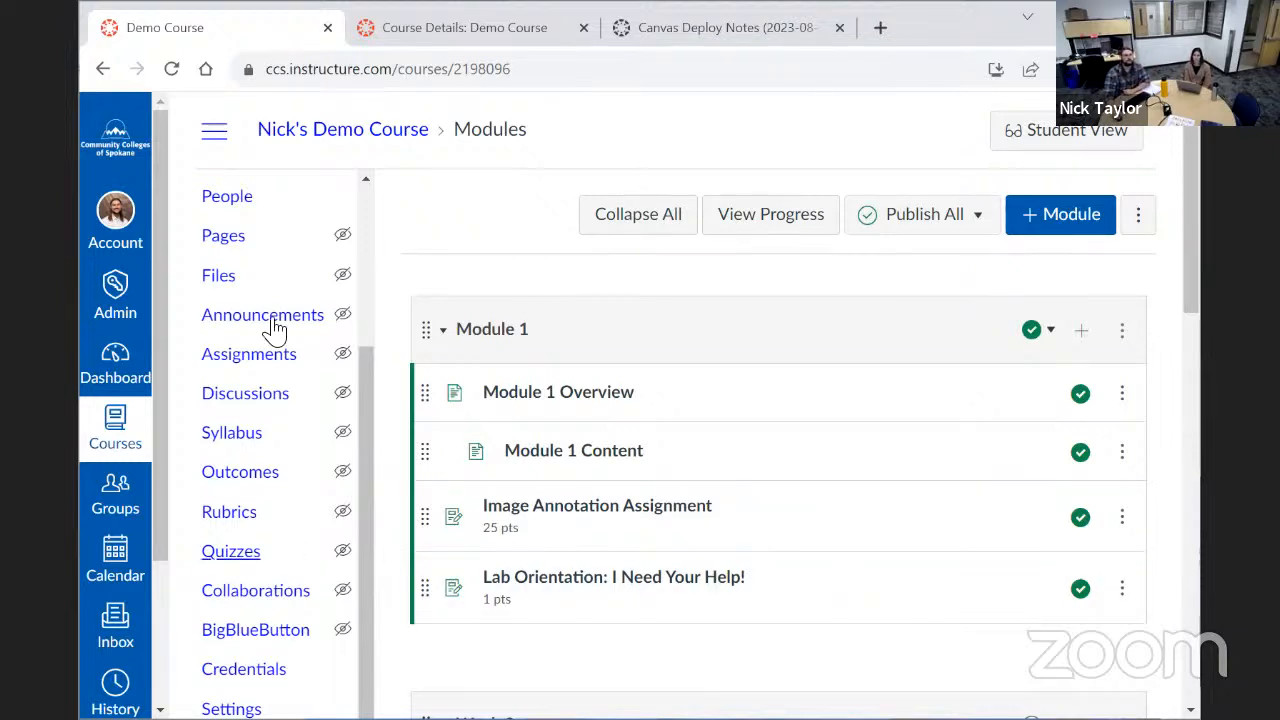
Open the course's People page in a separate tab and show the details of the Bigfoot demo student
left_click(305, 195, "ctrl")
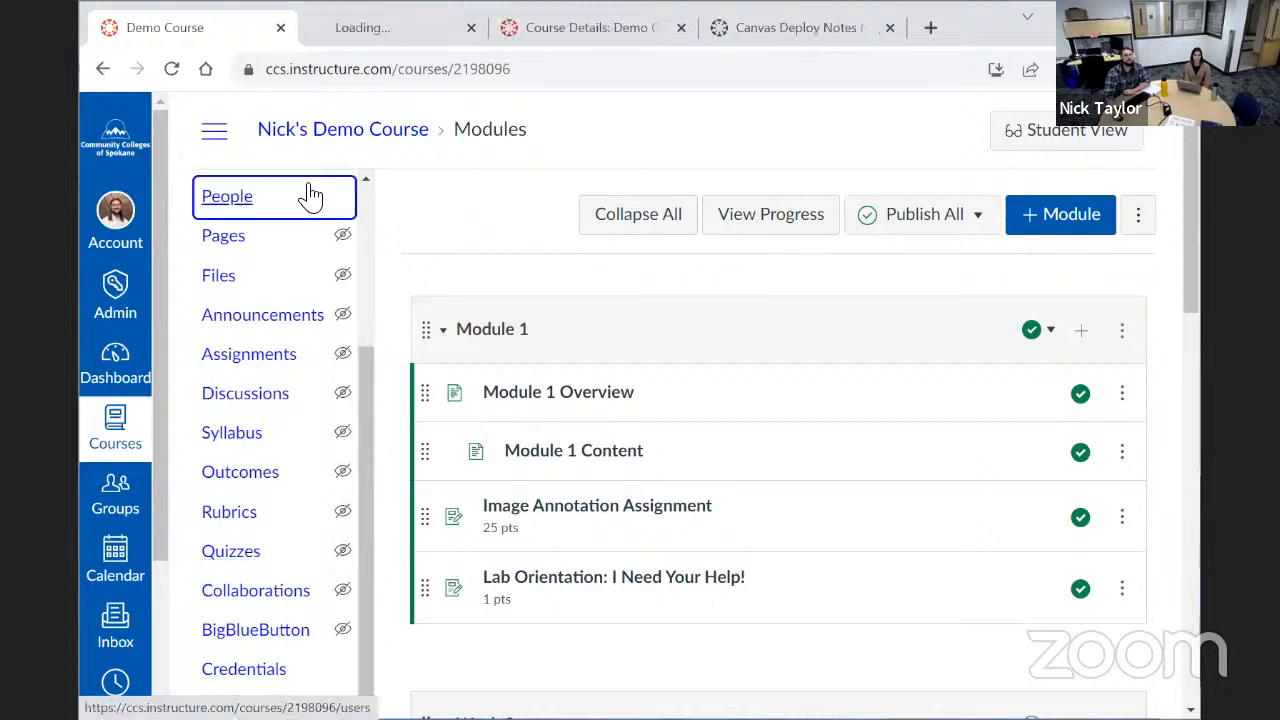
left_click(389, 30)
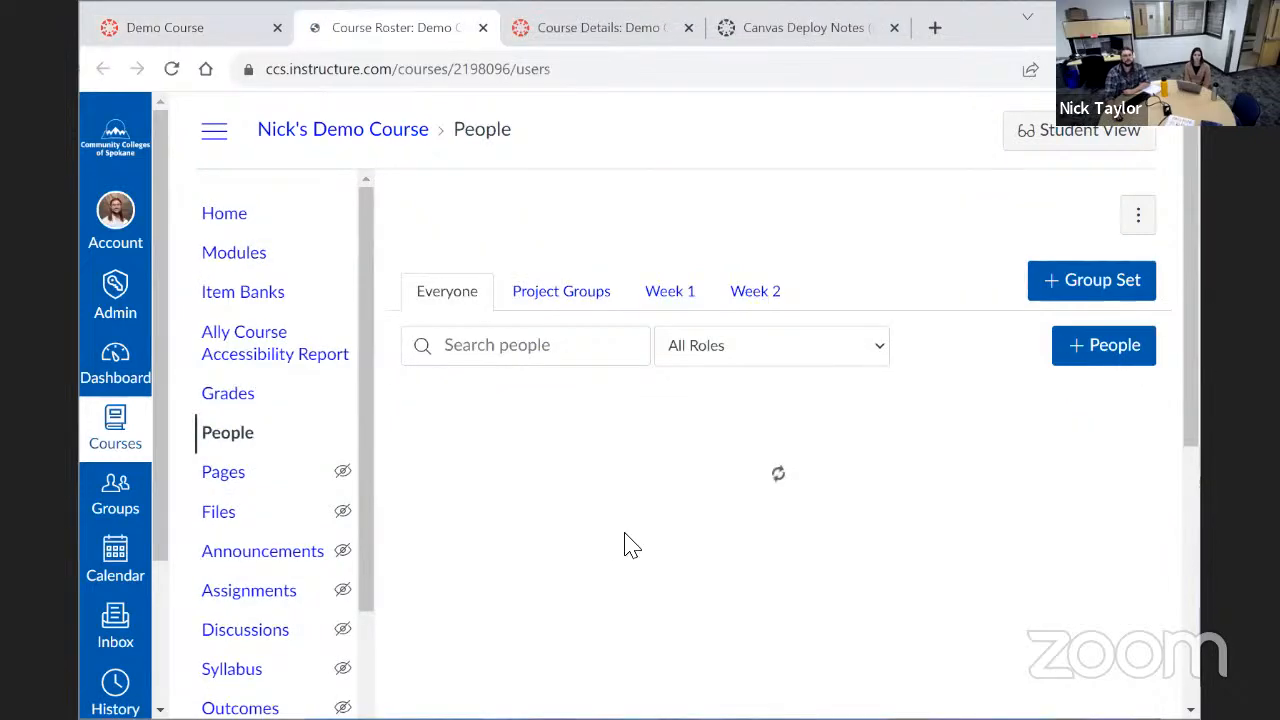
scroll(560, 515, "down", 2)
left_click(1131, 461)
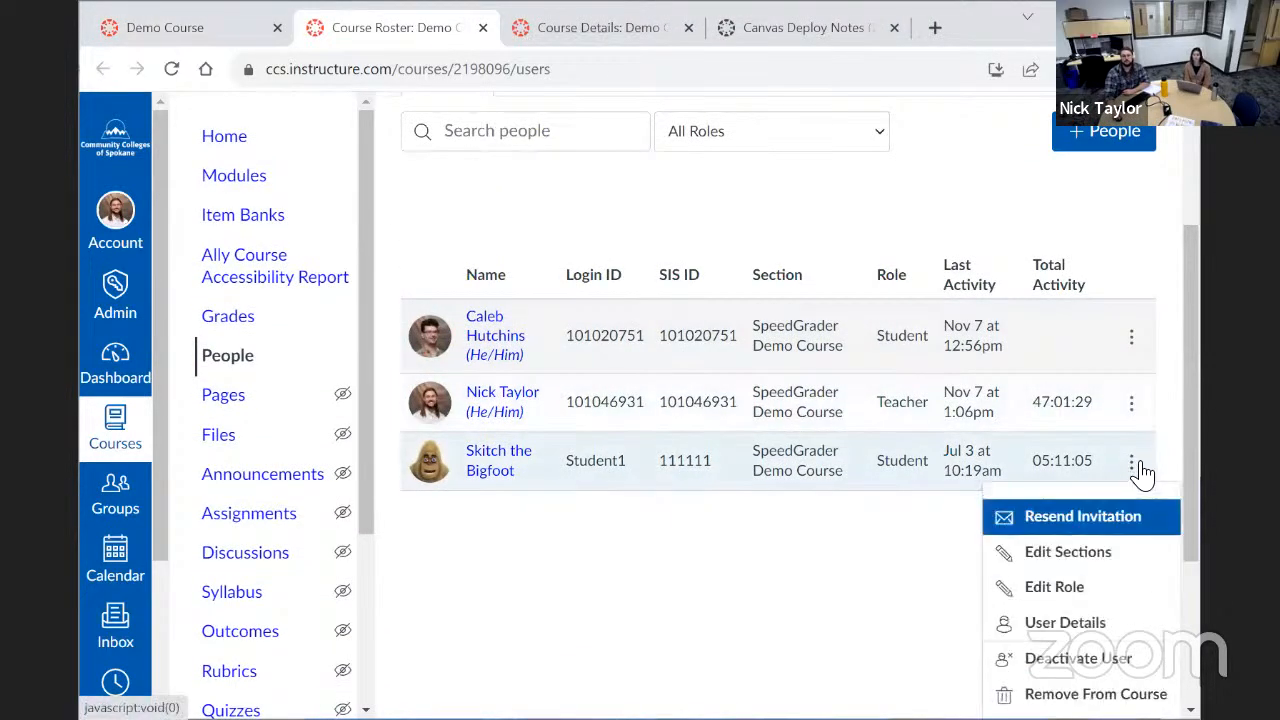
left_click(491, 450)
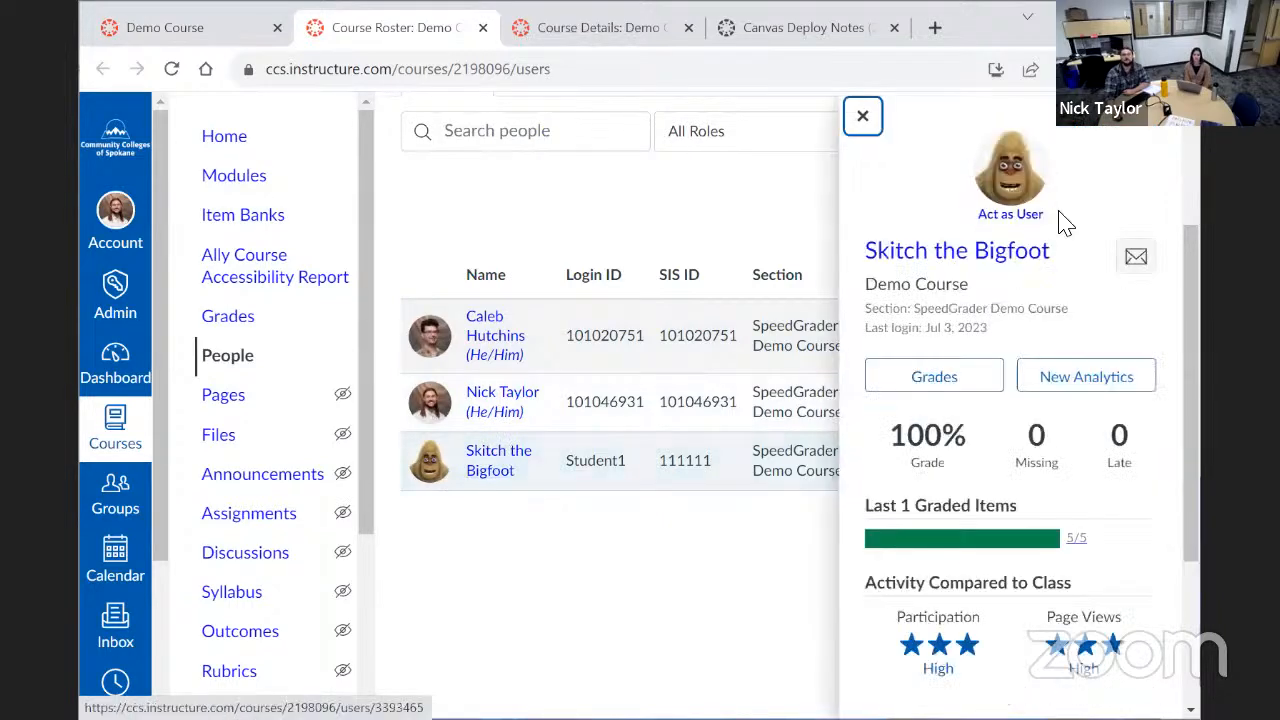
Start acting as the Bigfoot demo student and proceed to the course as that user
left_click(1012, 214)
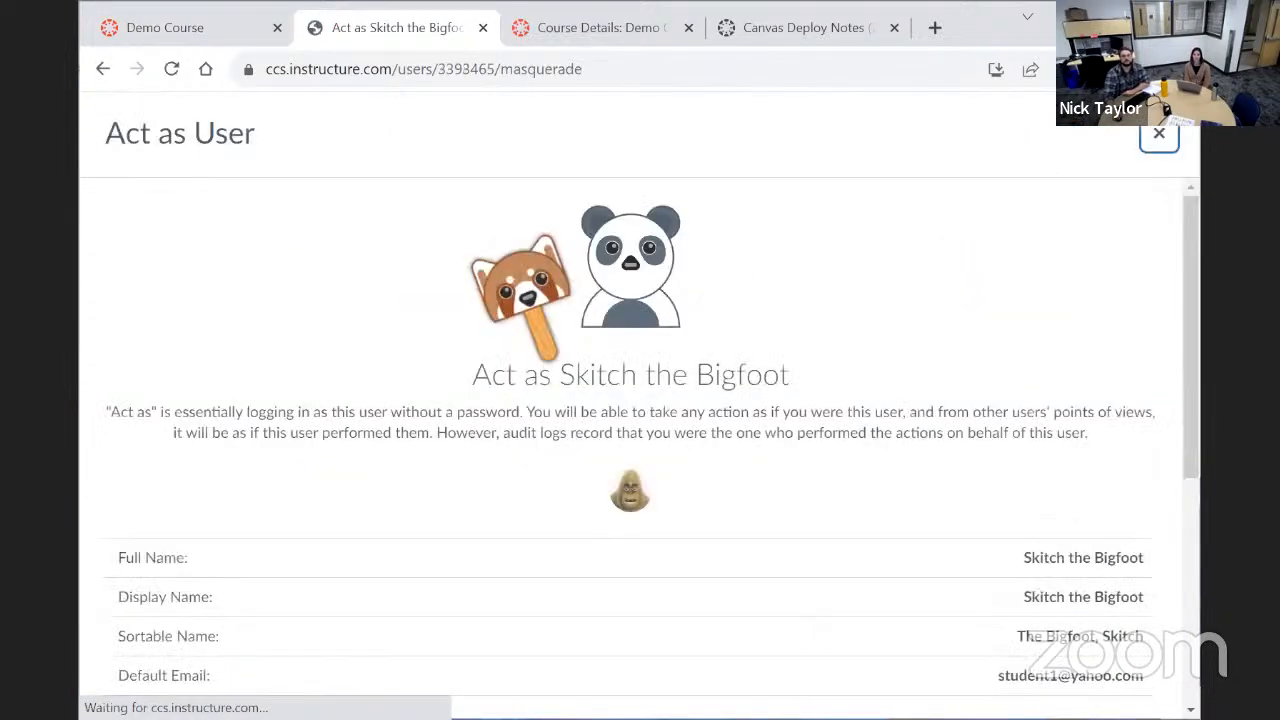
scroll(697, 600, "down", 5)
left_click(654, 673)
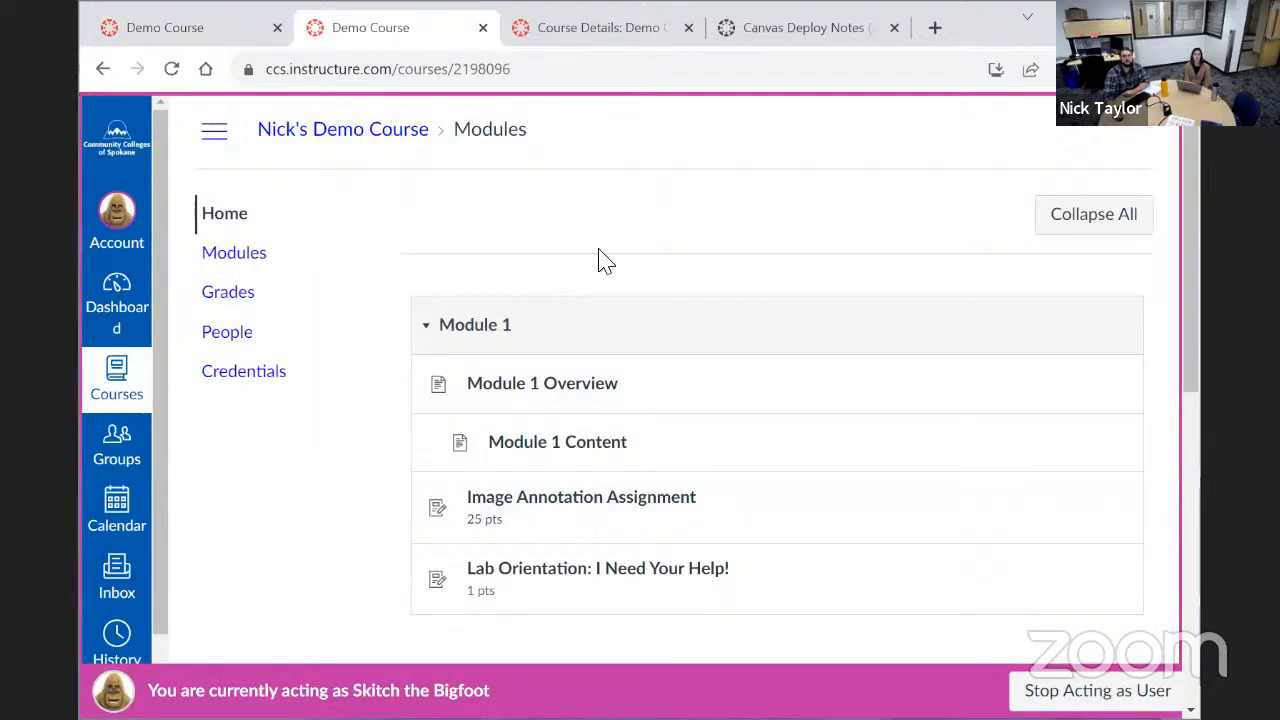
Open the Image Annotation Assignment from Module 1, enlarge the browser window and look over its Student Annotation area
left_click(617, 507)
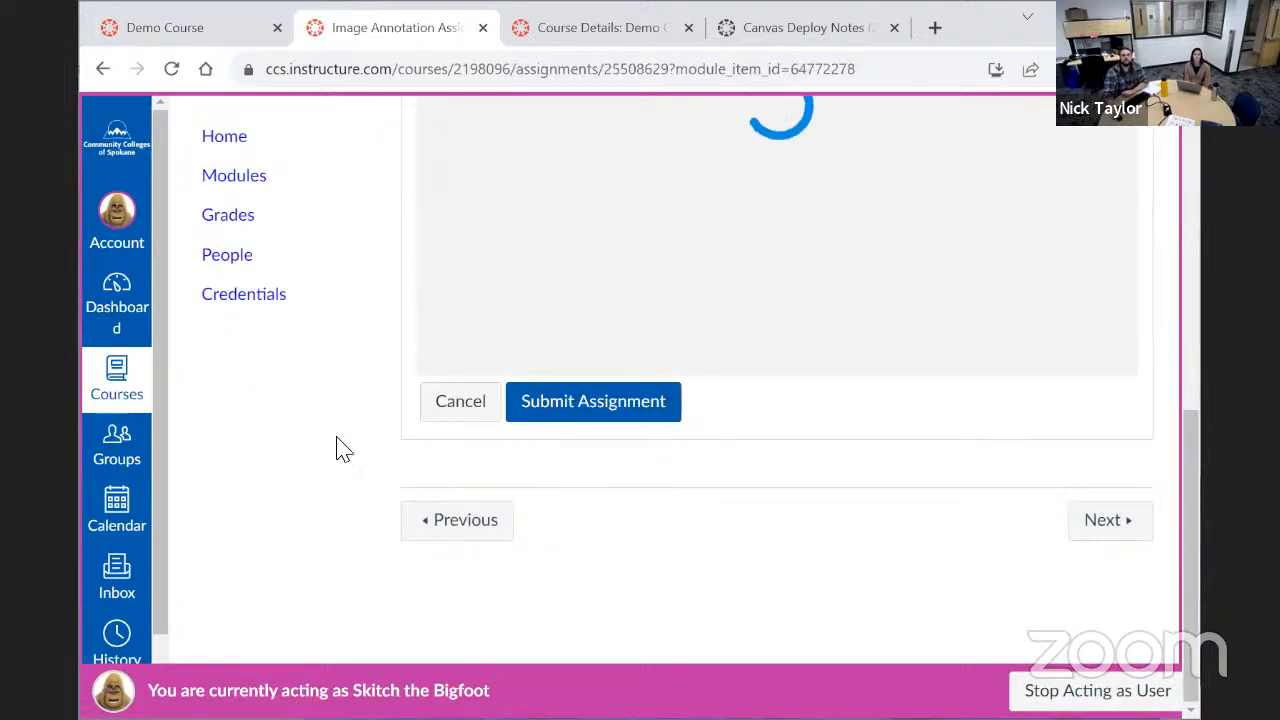
scroll(340, 450, "up", 5)
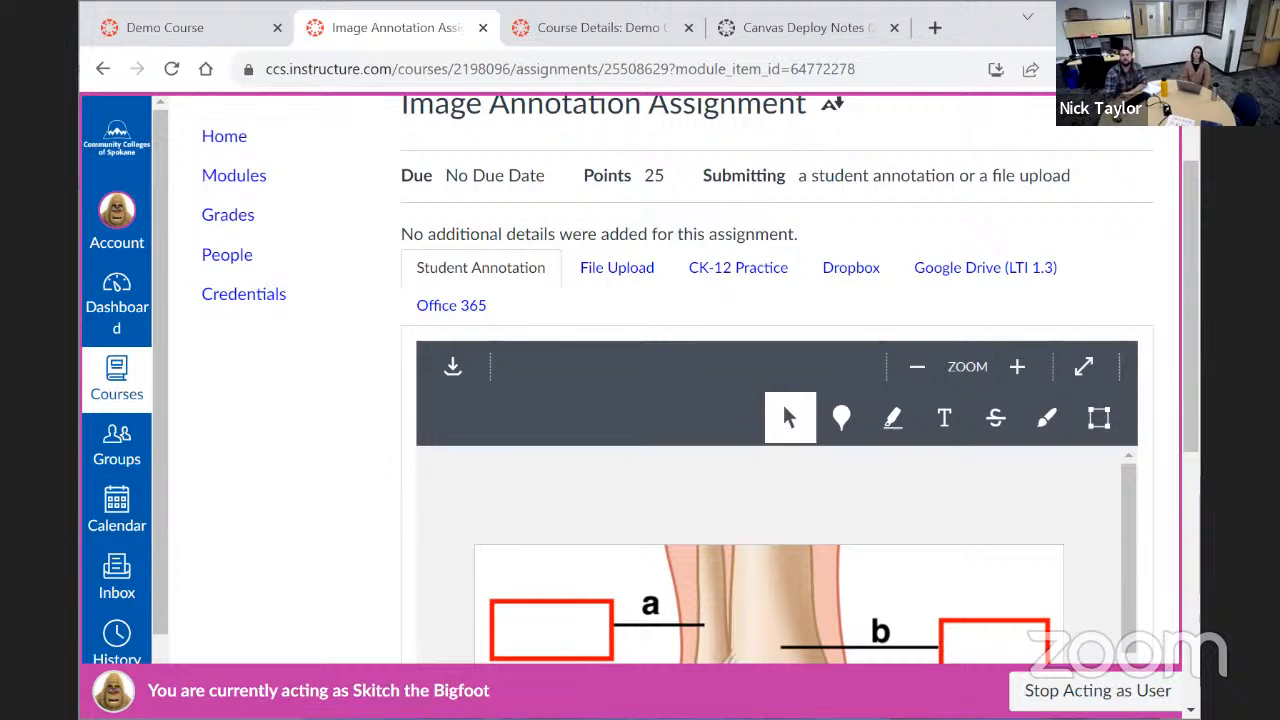
left_click(1122, 17)
scroll(1143, 306, "down", 2)
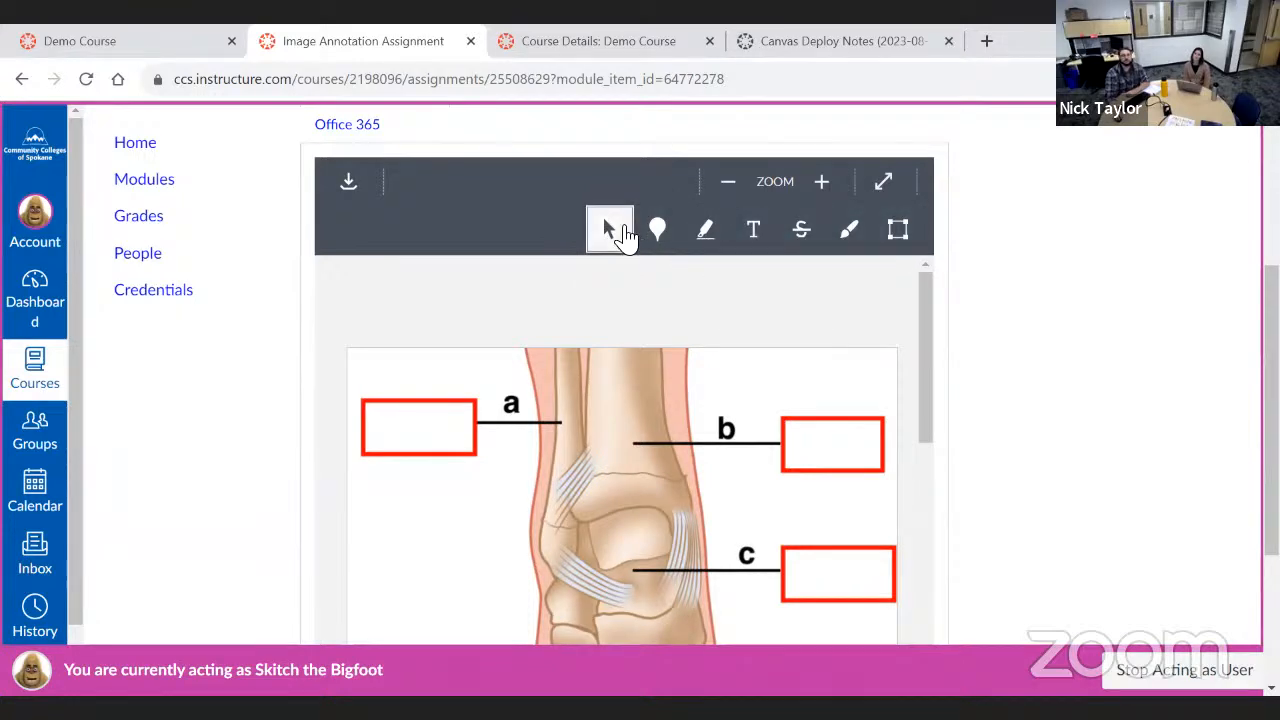
scroll(634, 251, "down", 1)
scroll(630, 260, "up", 2)
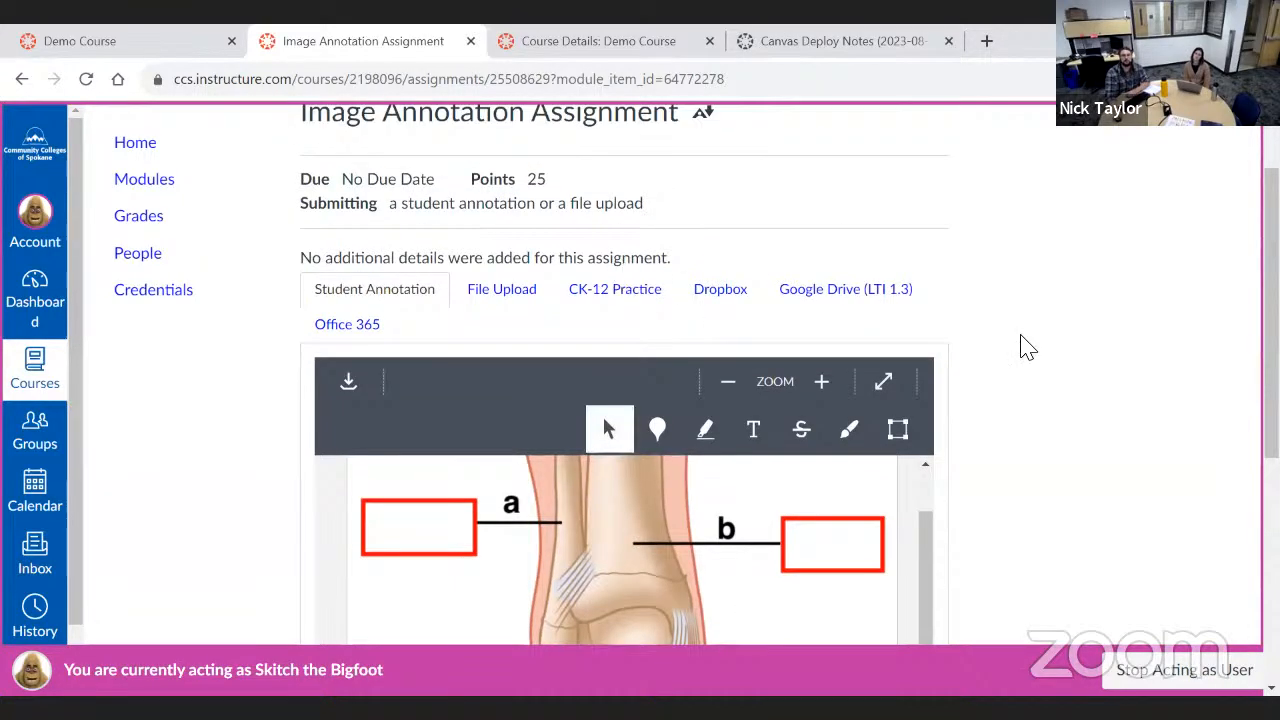
scroll(1017, 346, "down", 3)
left_click_drag(924, 340, 920, 289)
Reduce the page zoom to 80% and place a blue point annotation beside the ankle ligament below label a, commented "Calcaneus"
left_click(673, 144)
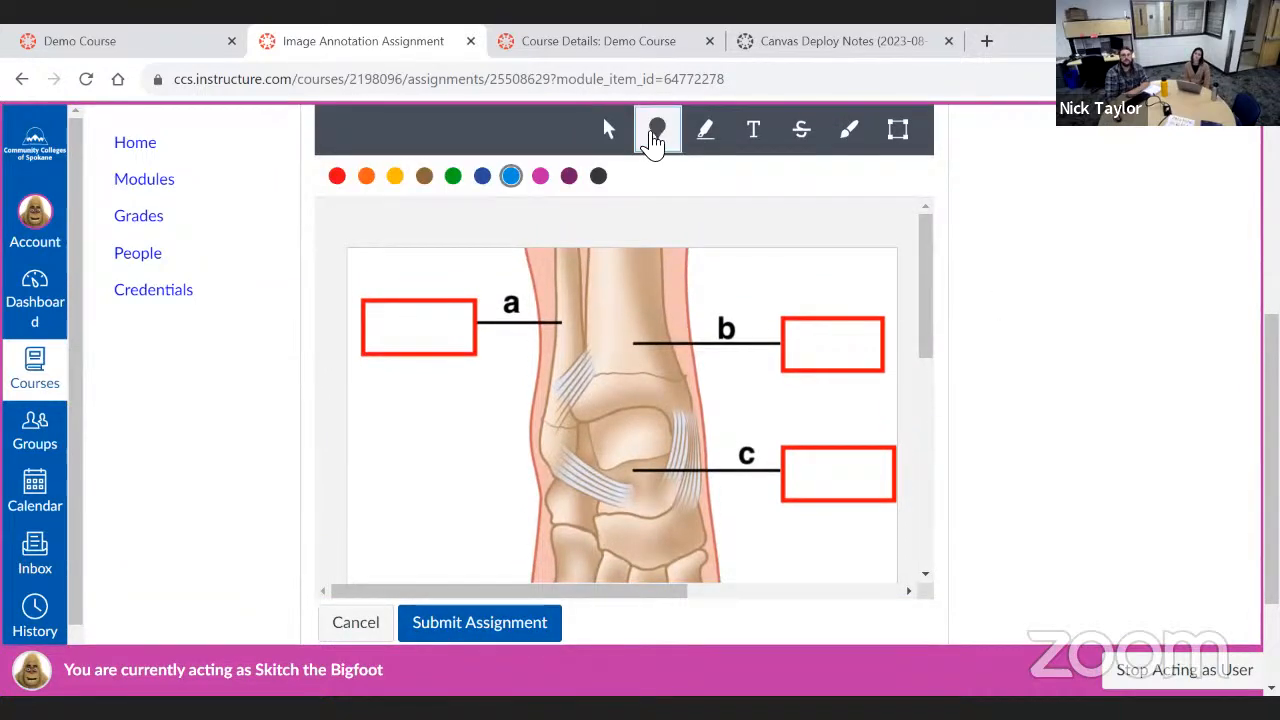
left_click_drag(920, 266, 917, 317)
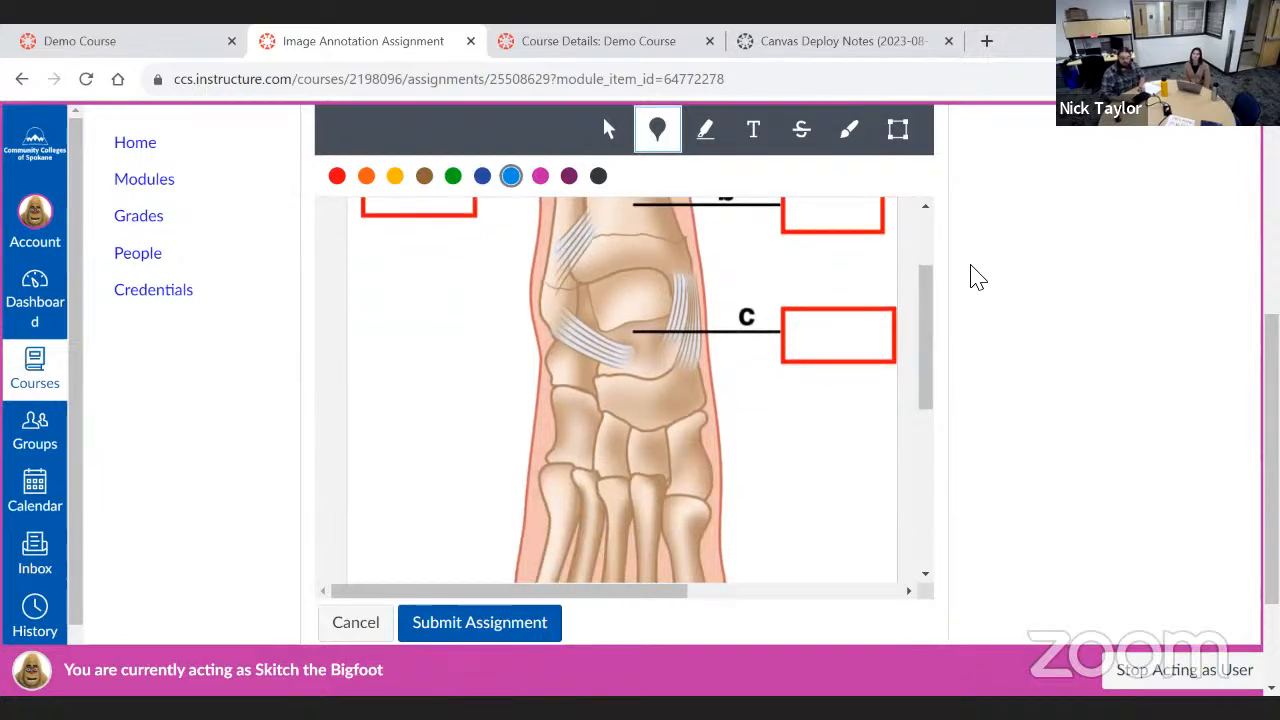
key("ctrl+minus")
key("ctrl+minus")
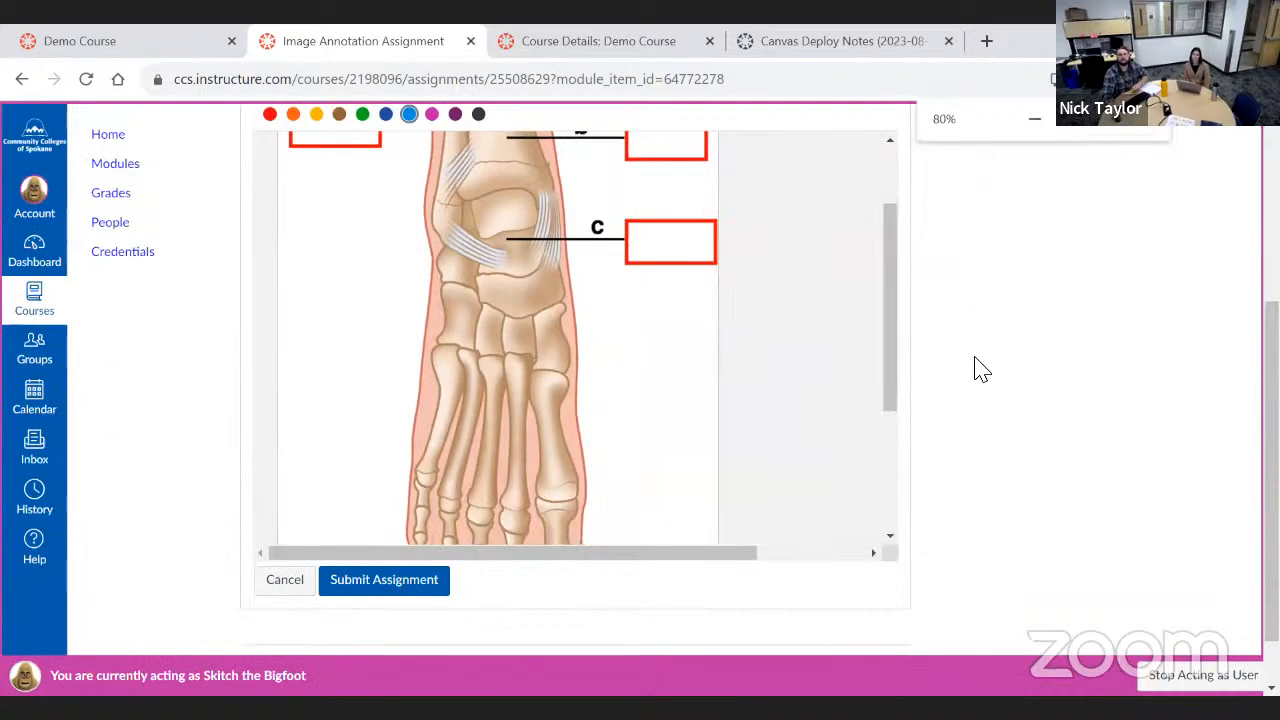
scroll(975, 330, "up", 3)
scroll(950, 355, "down", 1)
left_click_drag(896, 398, 885, 322)
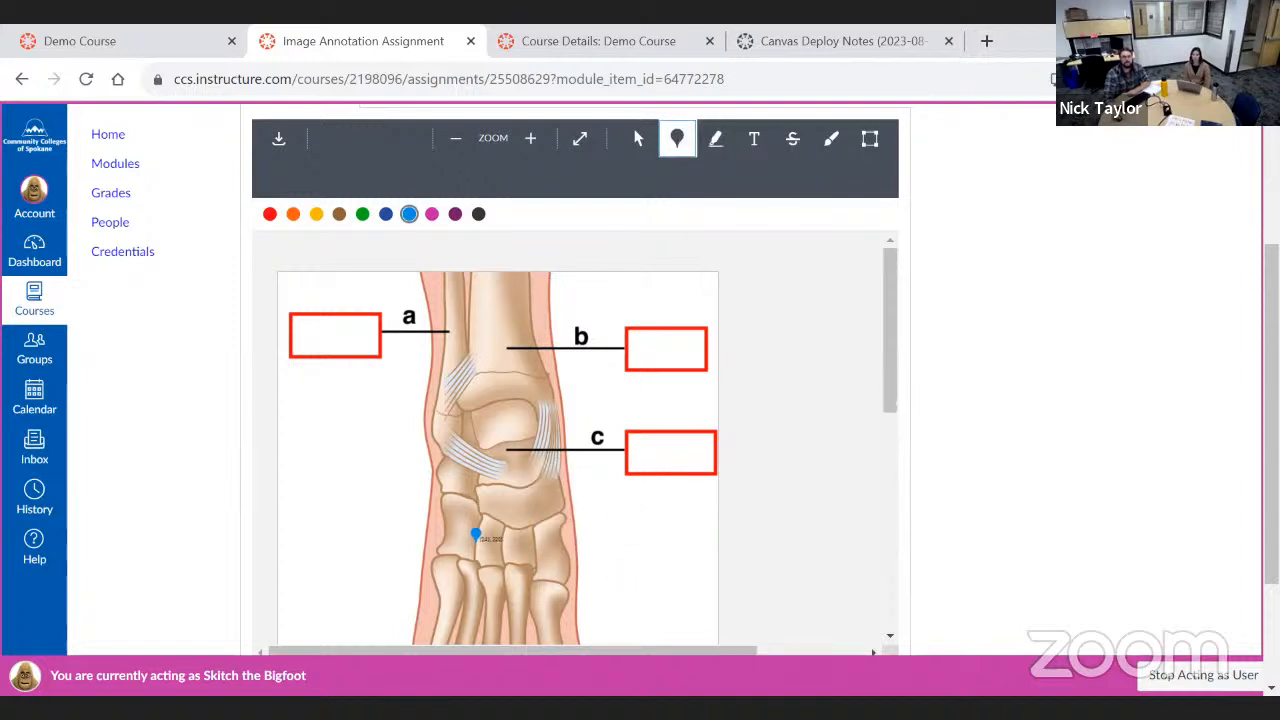
left_click(452, 461)
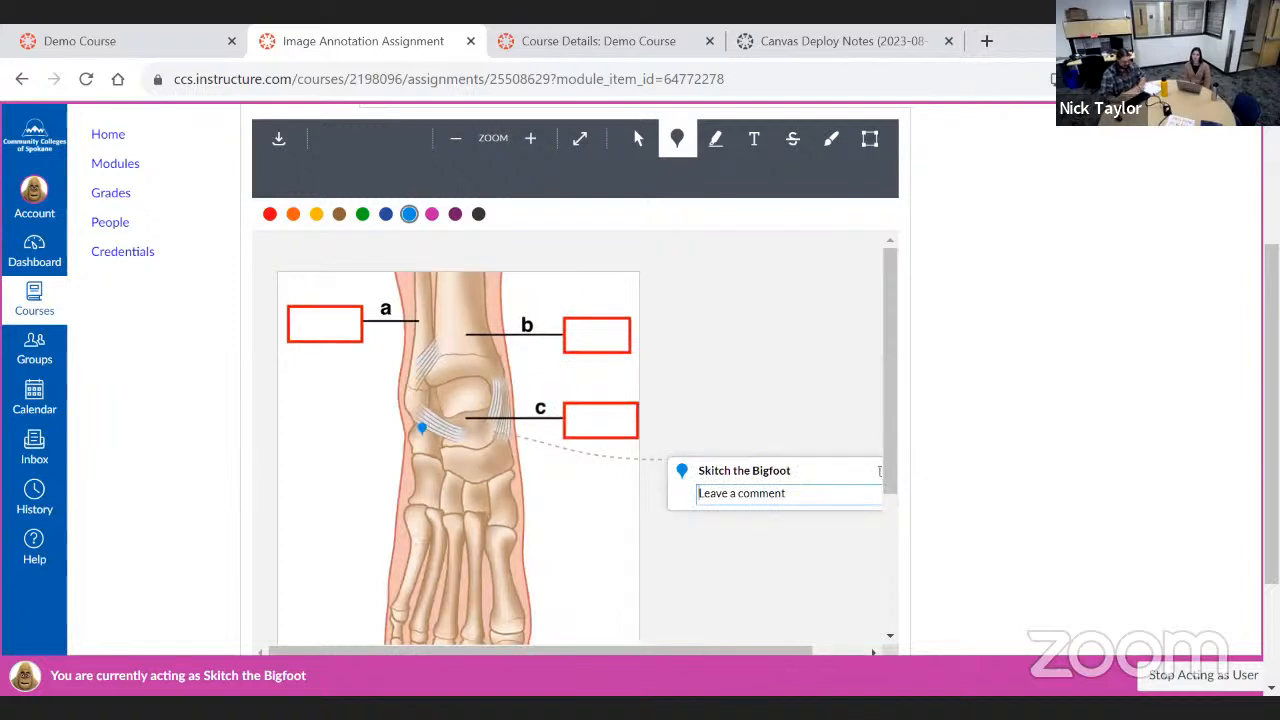
type("Calcaneus")
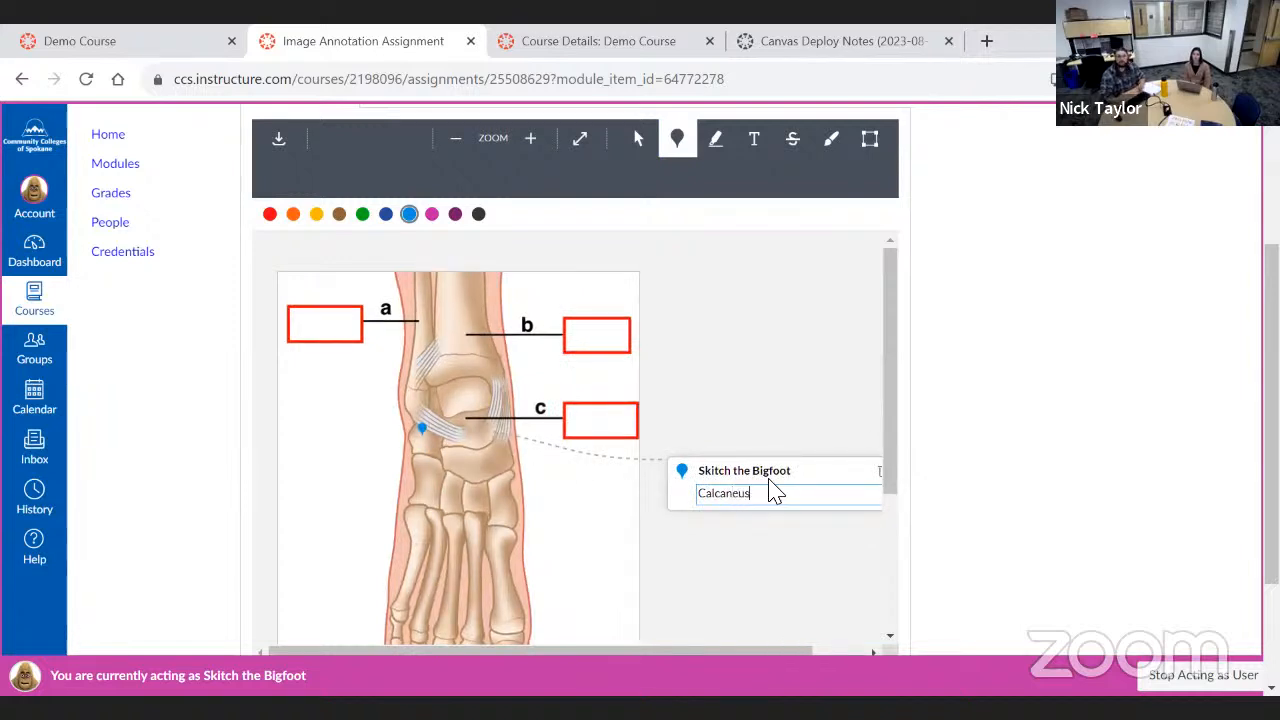
left_click_drag(762, 651, 822, 645)
left_click(821, 630)
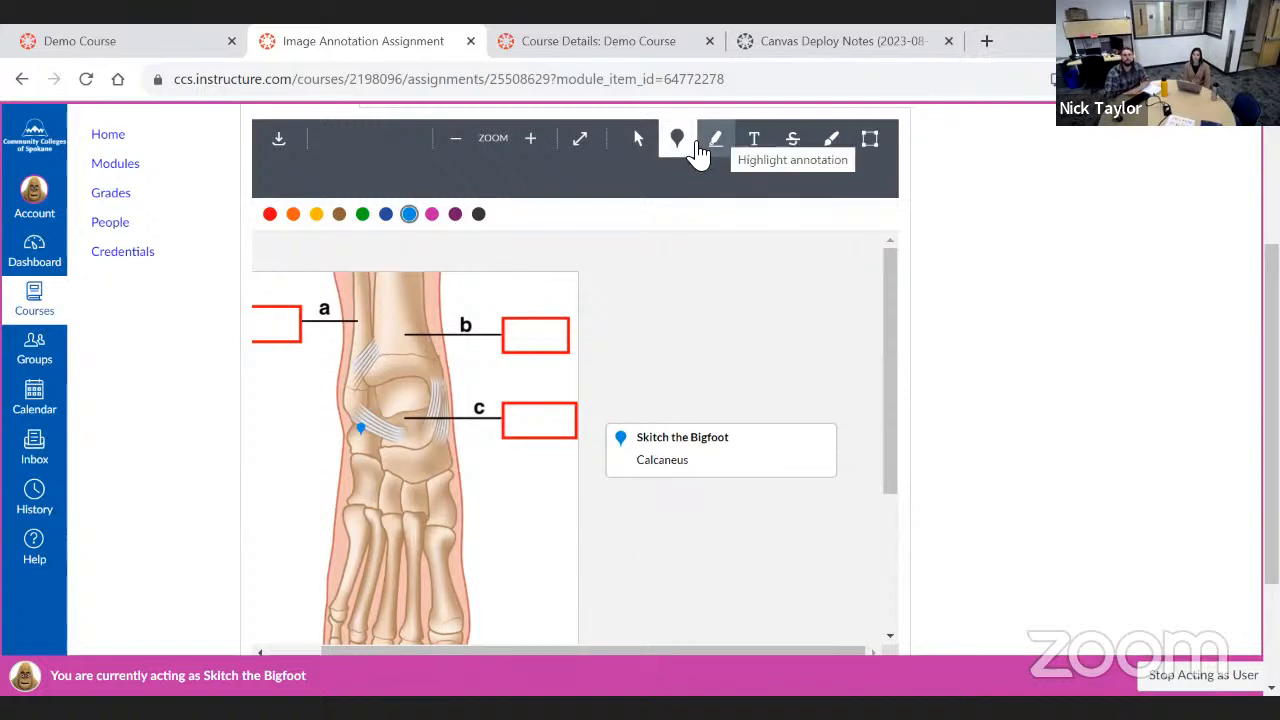
Add free text annotations reading "tibia" in box b and "talus" in box c of the foot diagram
left_click(756, 145)
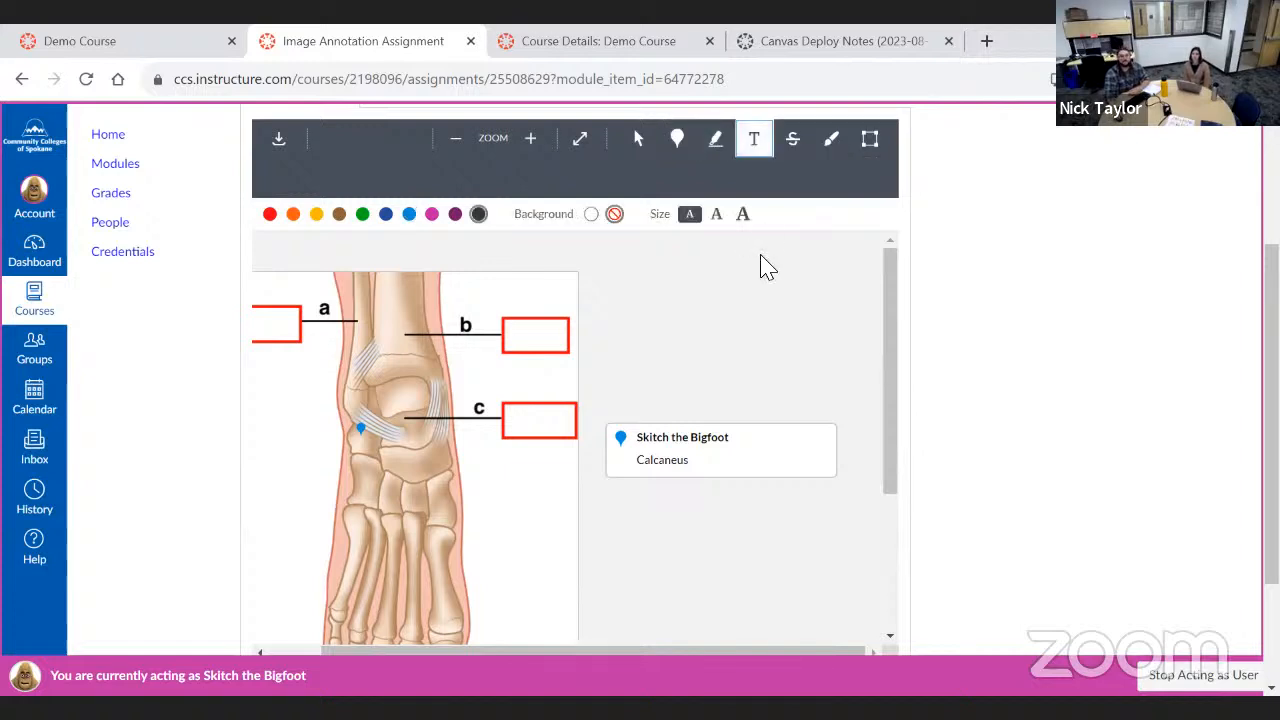
left_click(520, 337)
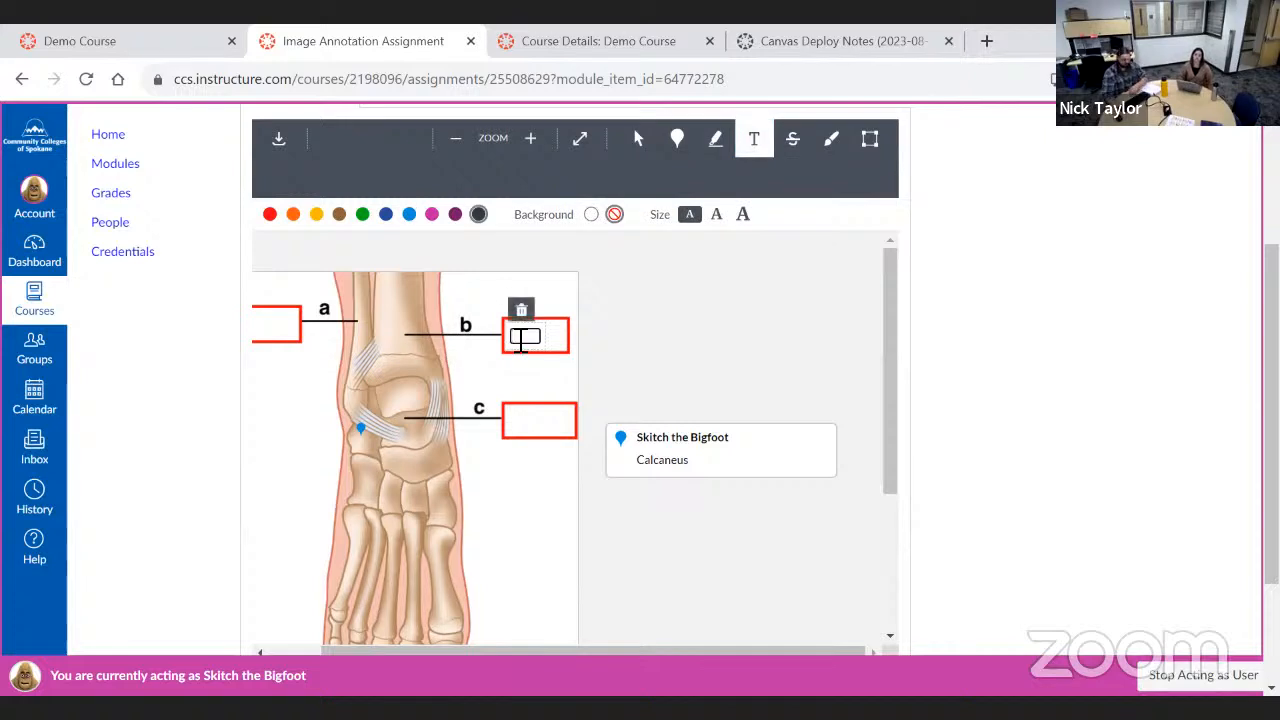
type("tibia")
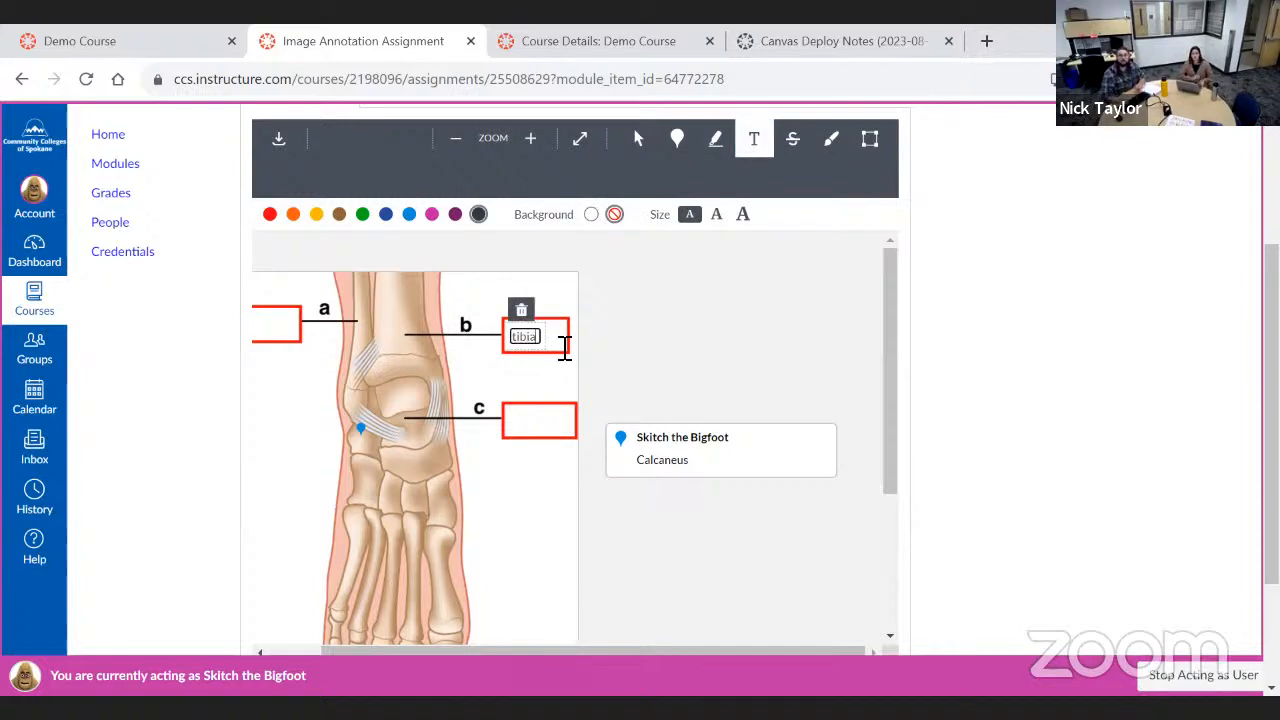
left_click(548, 420)
type("talus")
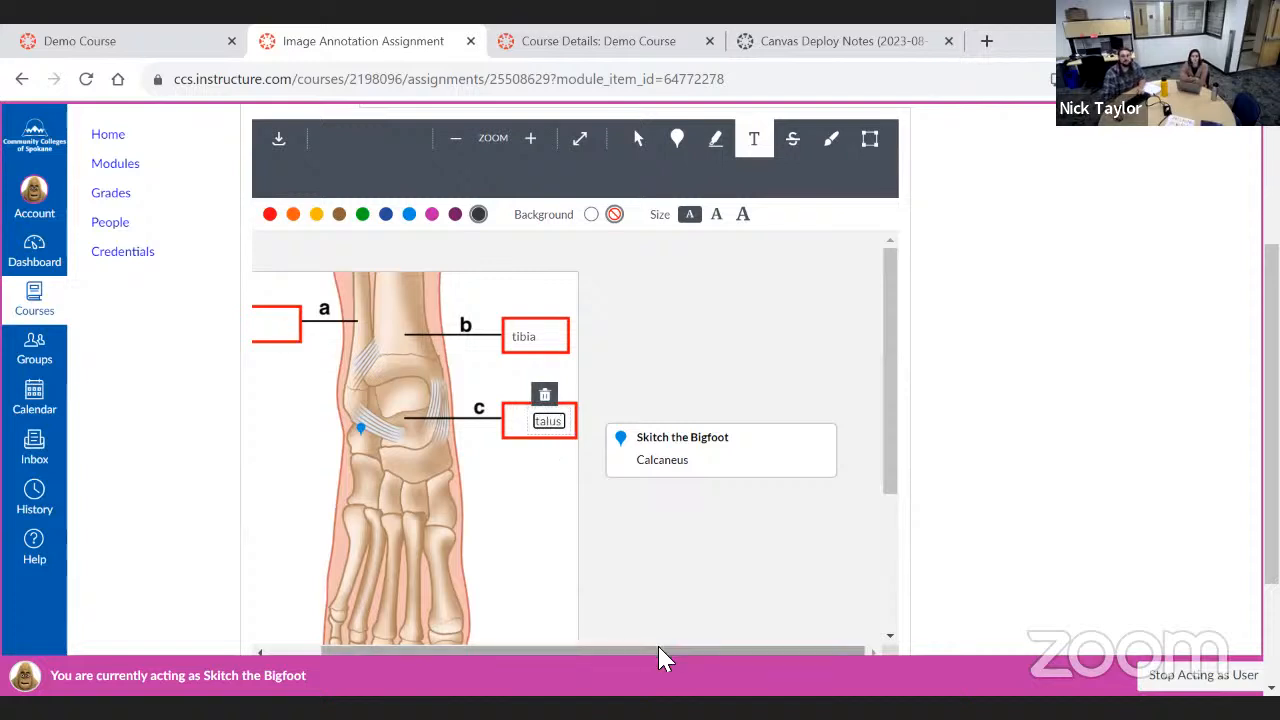
Add a free text annotation reading "fibula" in box a of the foot diagram
left_click_drag(663, 657, 608, 660)
left_click(307, 328)
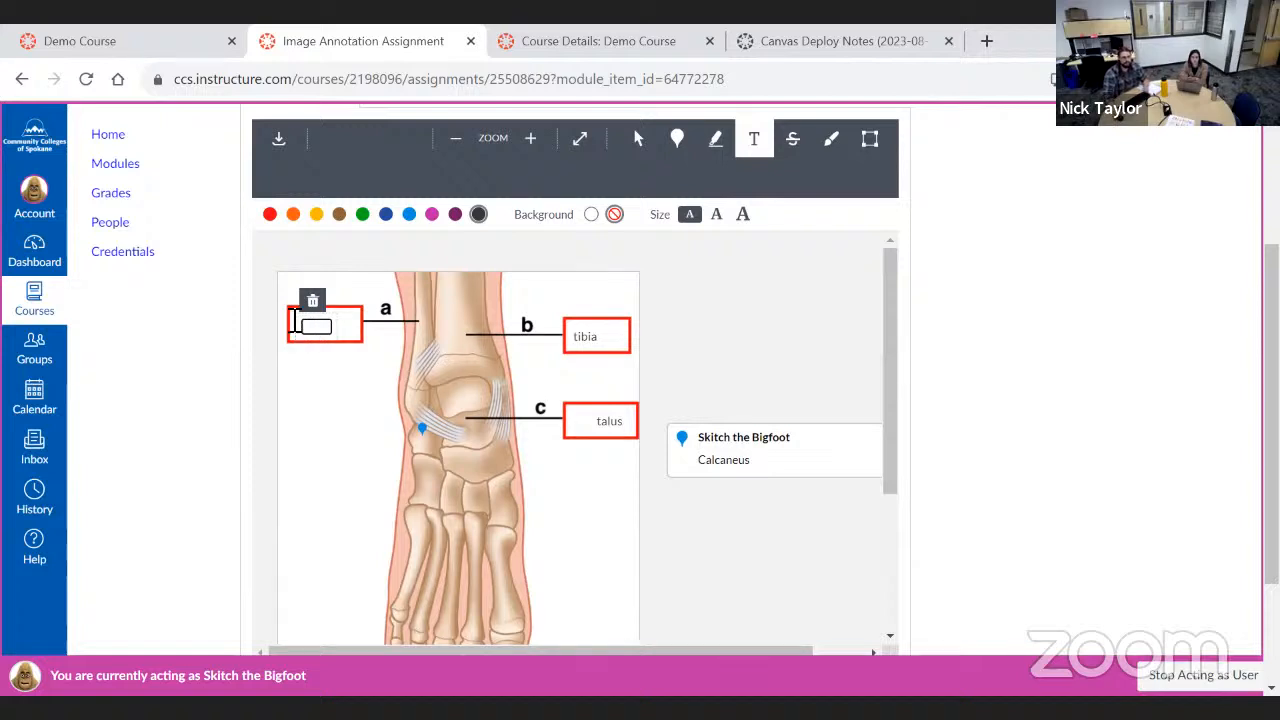
type("fibula")
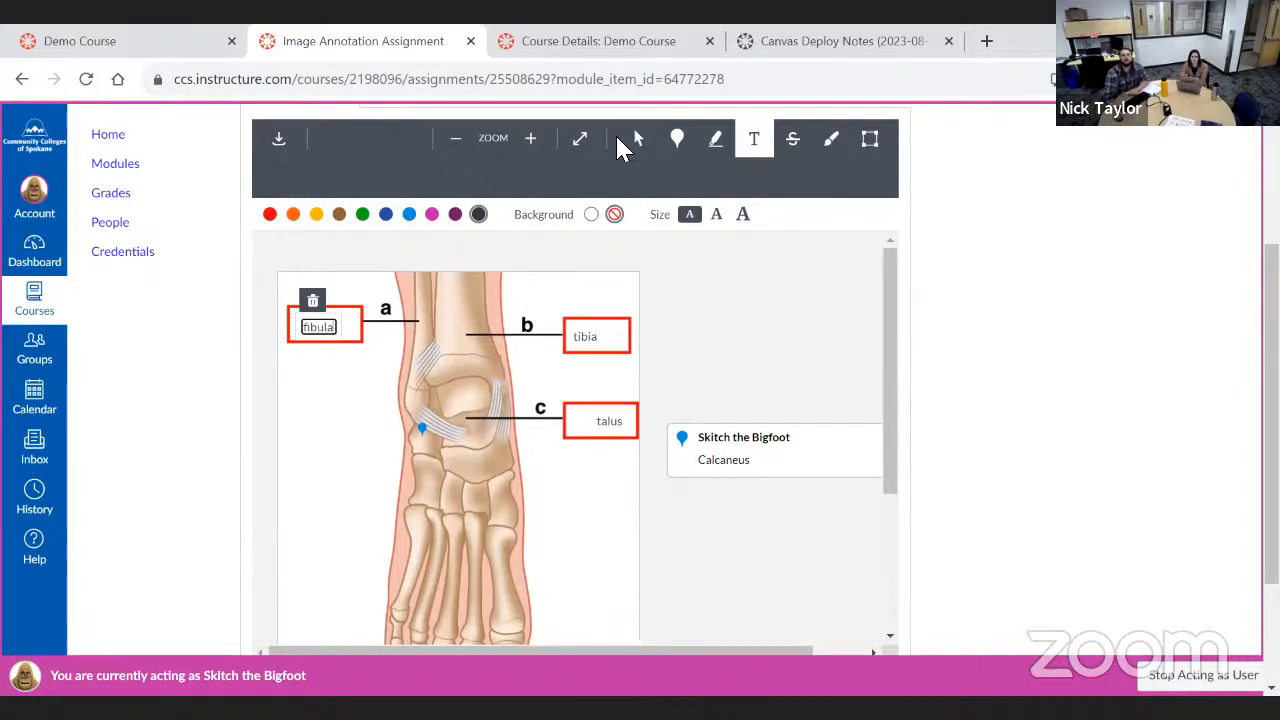
left_click(724, 338)
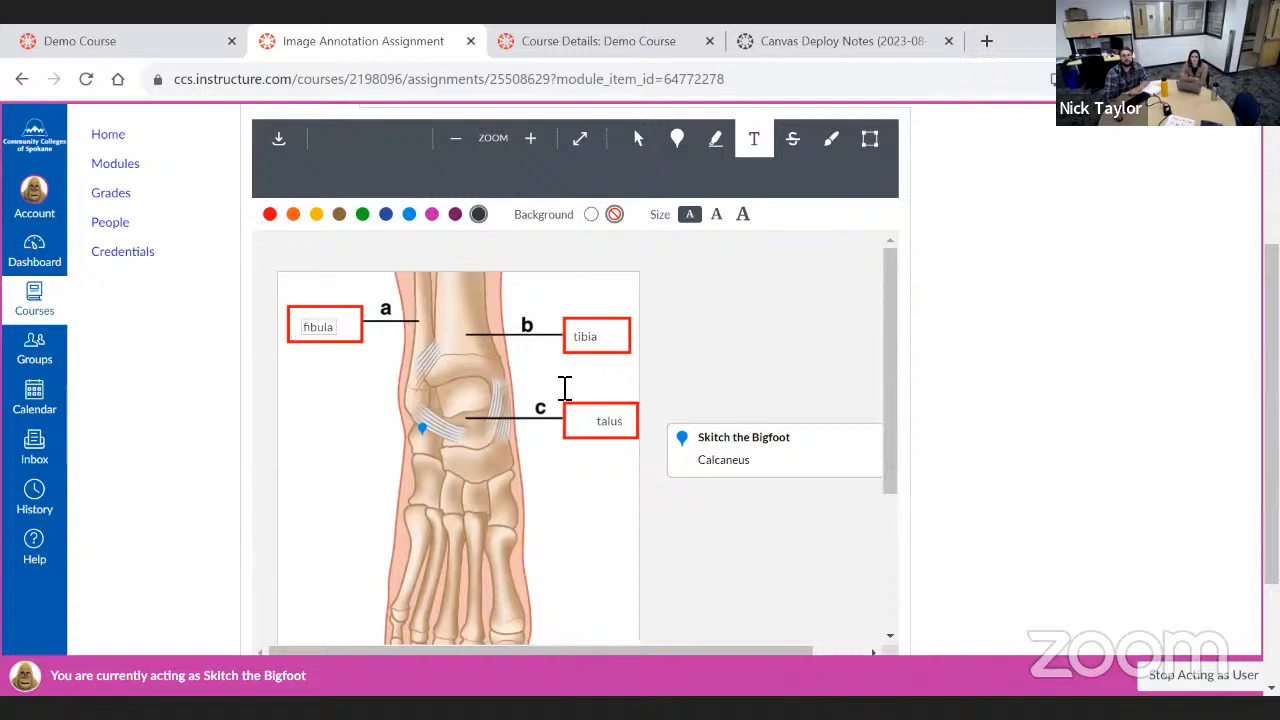
Reposition the "tibia" text annotation to the centre of box b
left_click(638, 140)
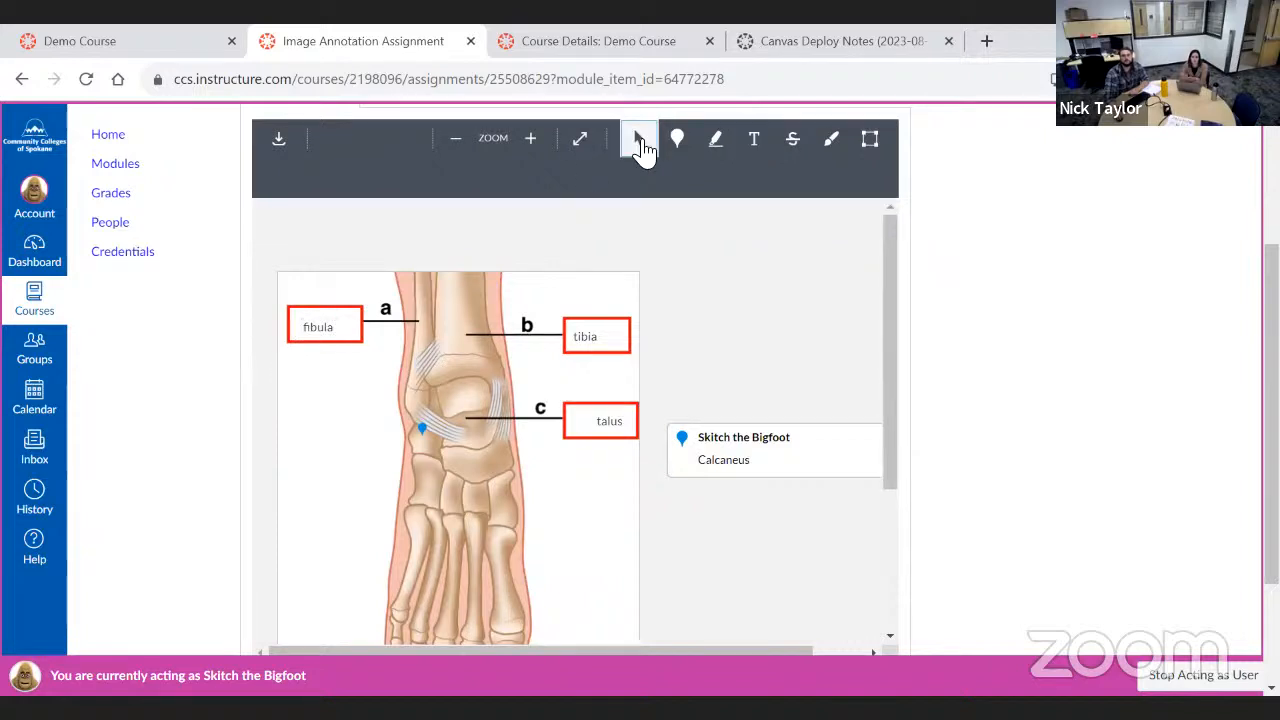
left_click(596, 335)
mouse_move(597, 321)
left_mouse_down()
mouse_move(579, 311)
mouse_move(595, 337)
left_mouse_up()
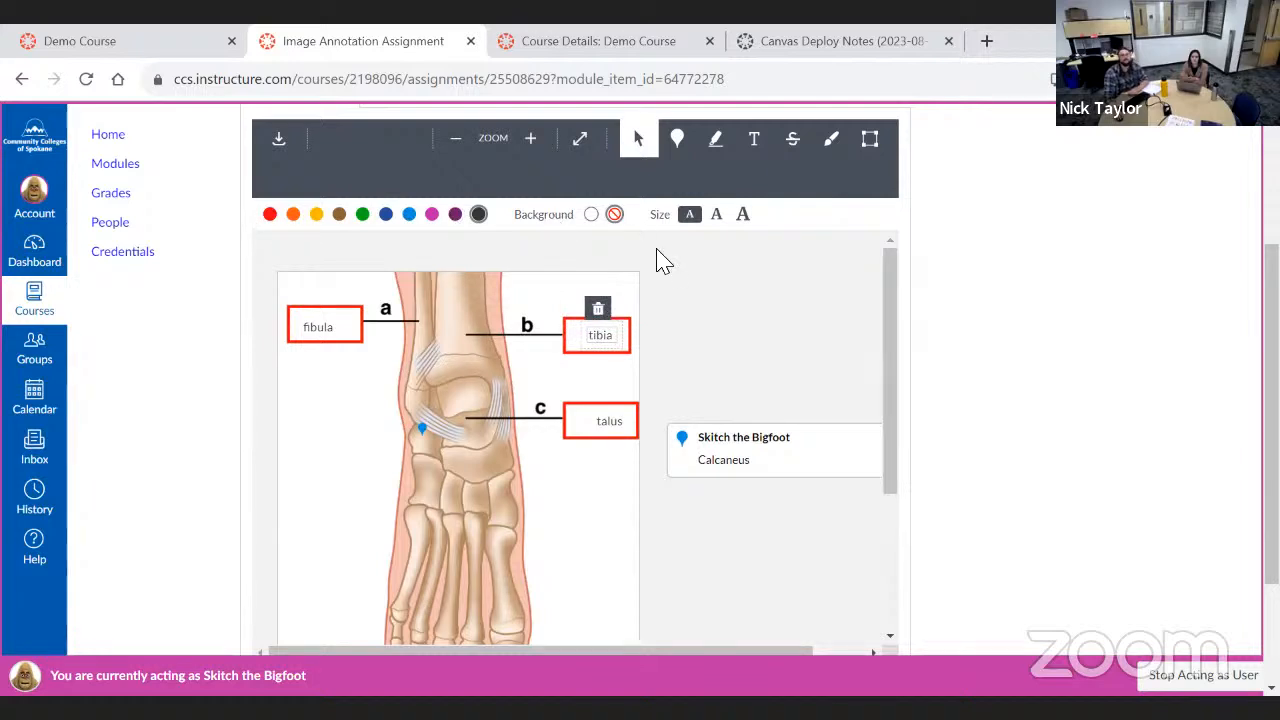
Draw a thin blue freehand loop around the big-toe metatarsal and attach the comment "1st metatarsal"
left_click(826, 148)
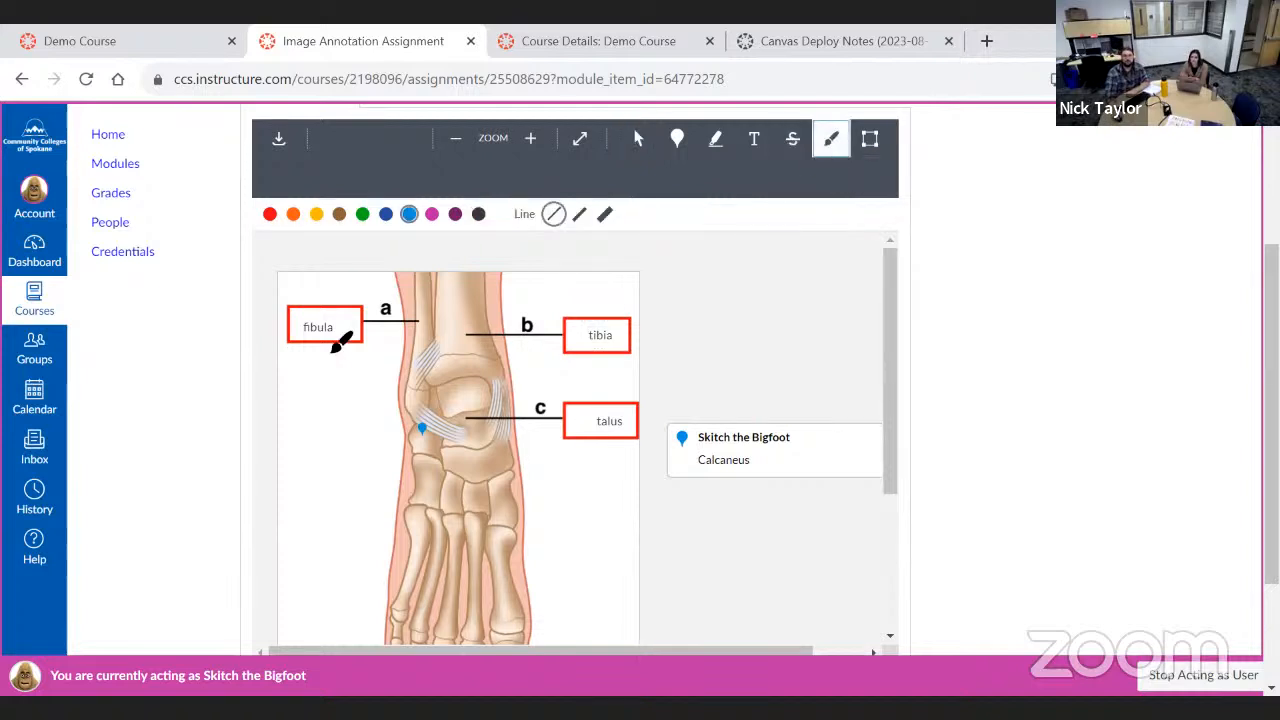
left_click_drag(522, 545, 525, 541)
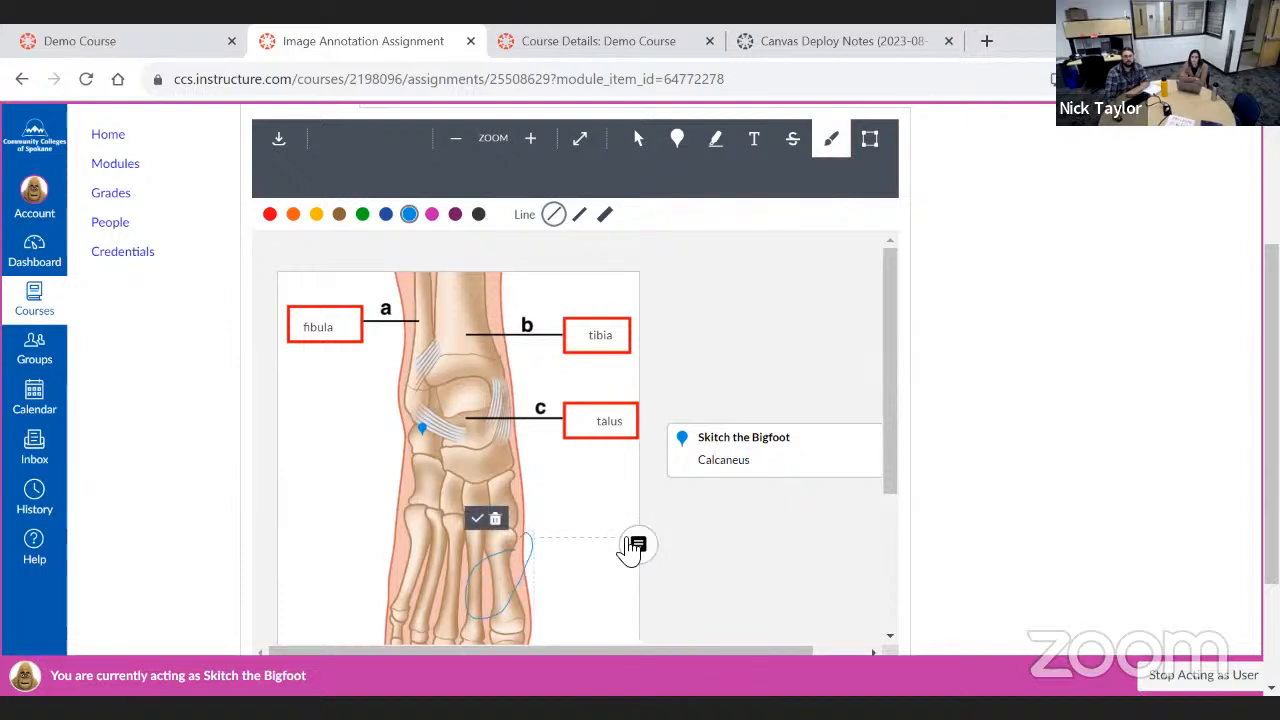
left_click(637, 545)
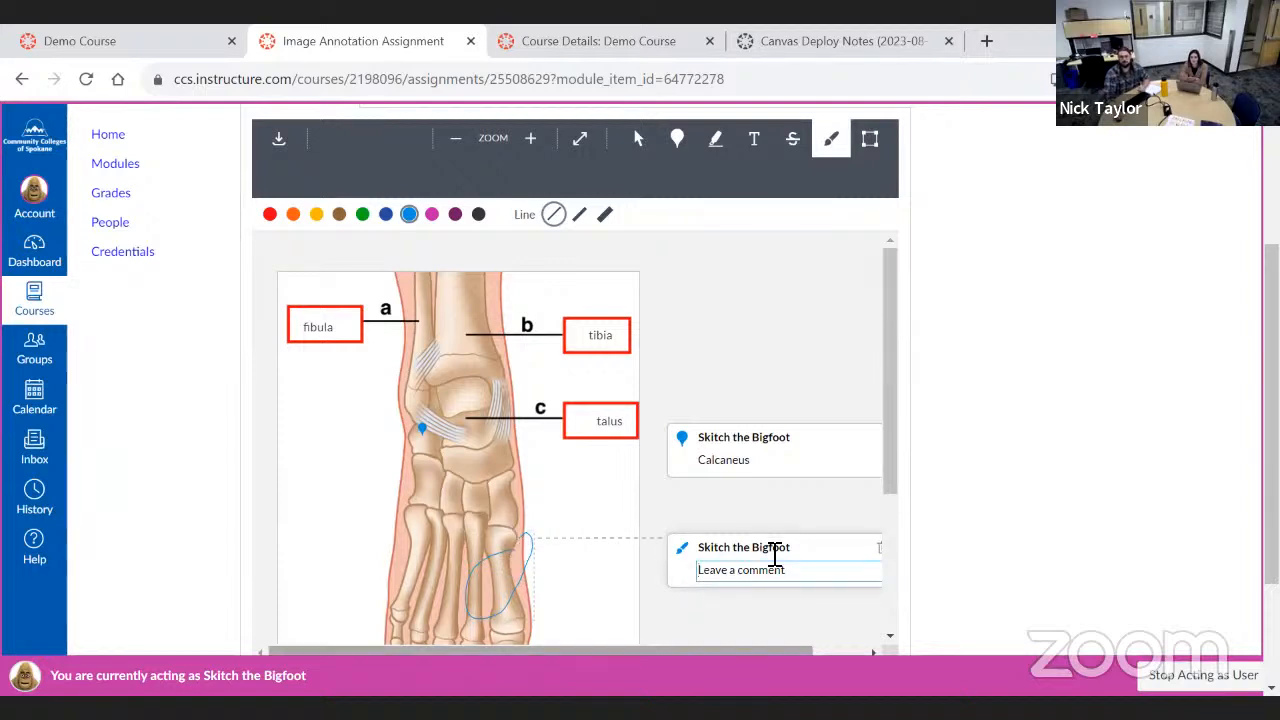
scroll(766, 655, "right", 3)
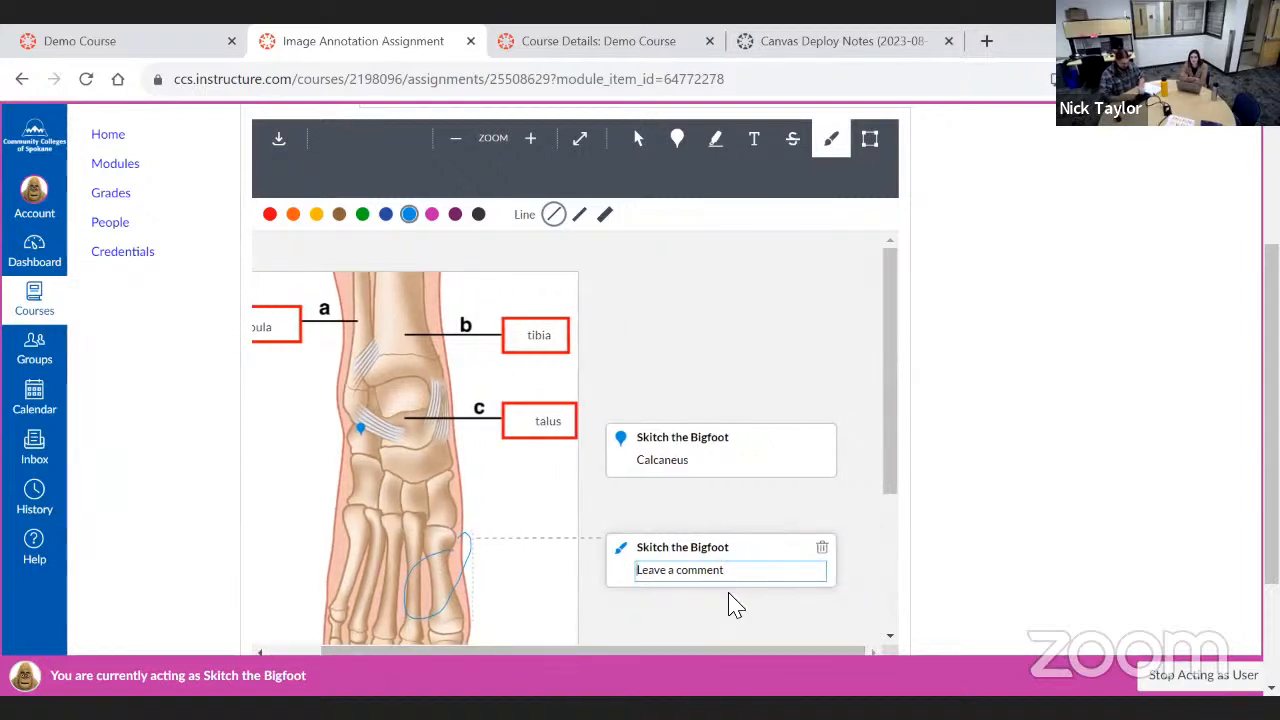
type("1st metatarsal")
left_click(785, 605)
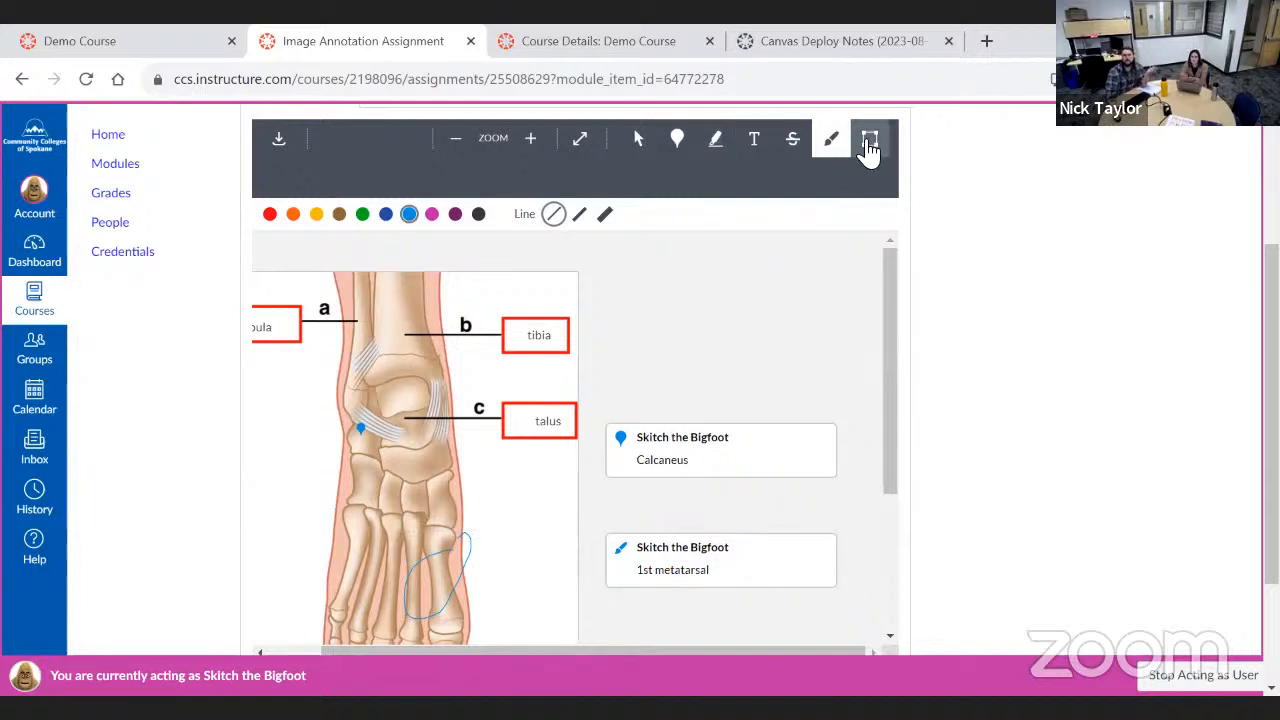
Draw a blue rectangular area annotation over the medial cuneiform and attach the comment "medial cuneifrom"
left_click(869, 146)
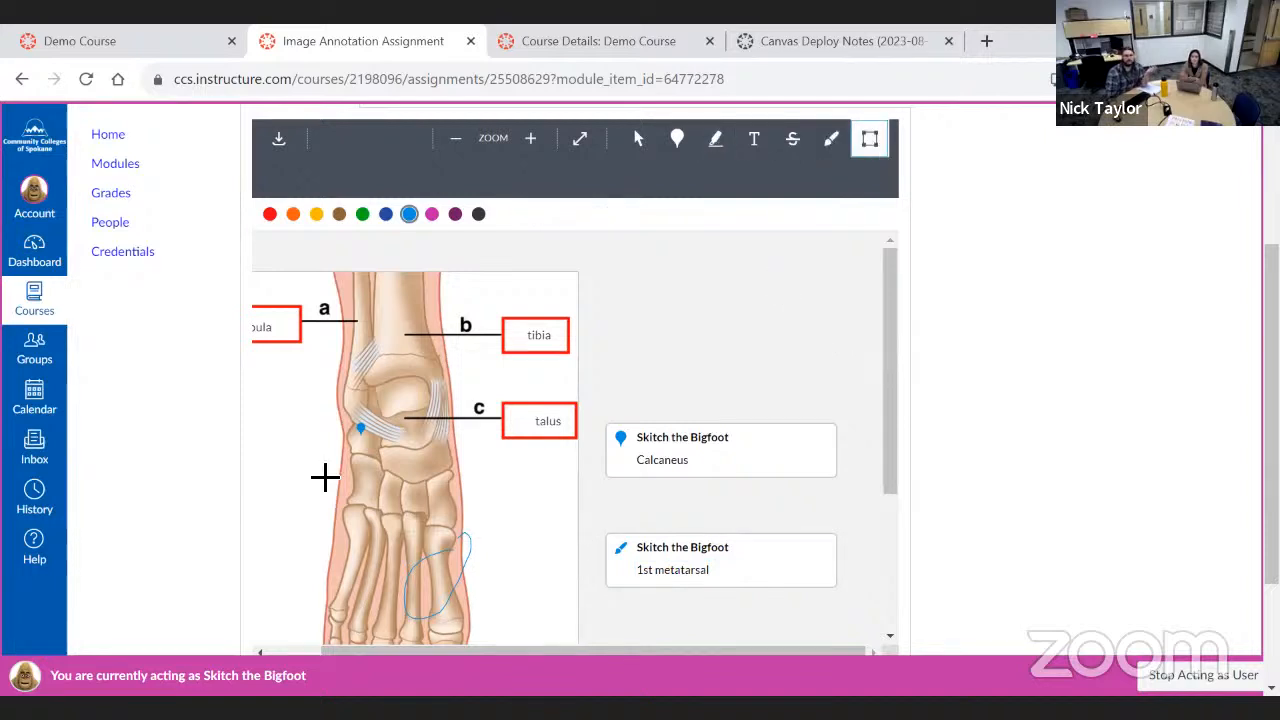
scroll(432, 521, "down", 2)
scroll(440, 486, "up", 2)
left_click_drag(414, 462, 488, 538)
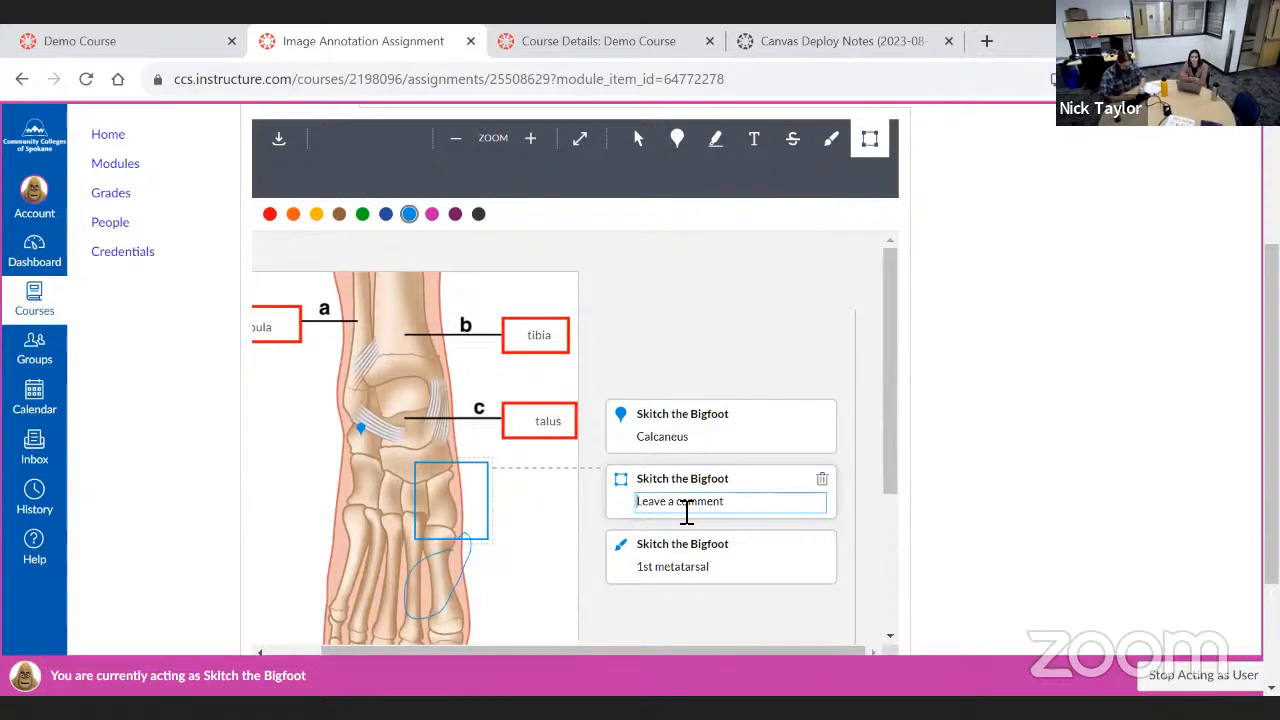
type("cuneifrom")
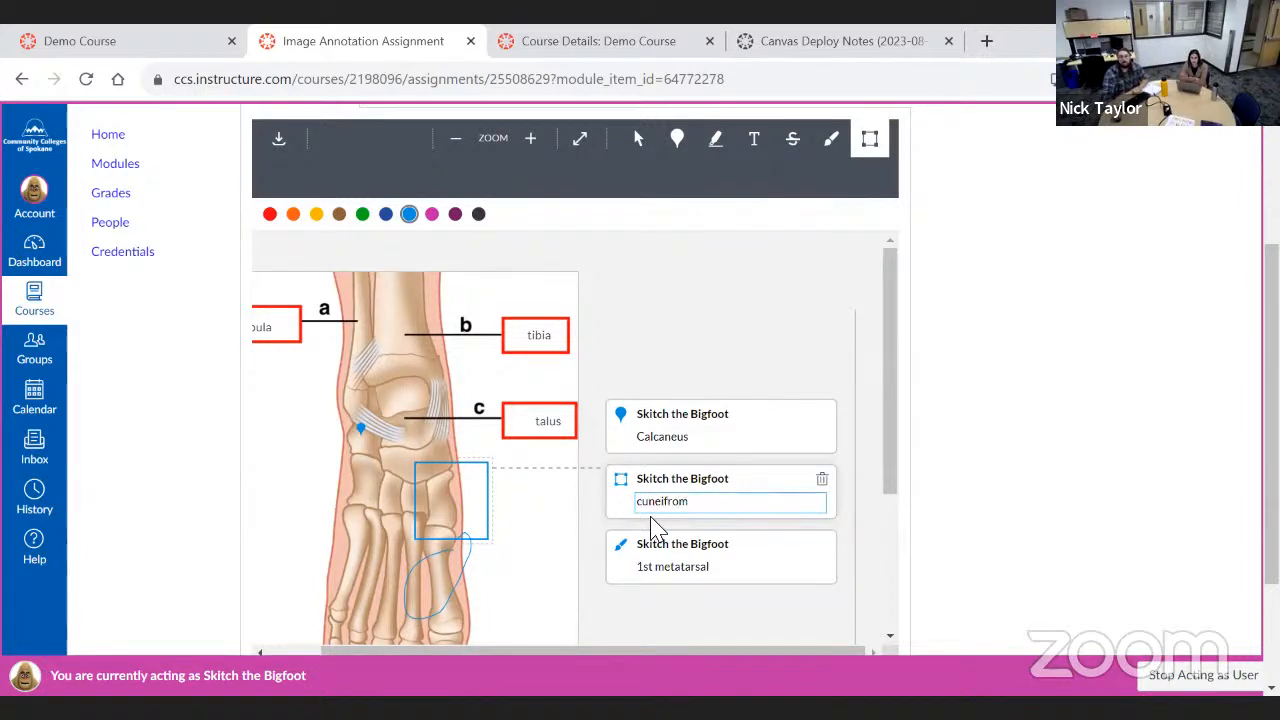
left_click(645, 502)
type("medial")
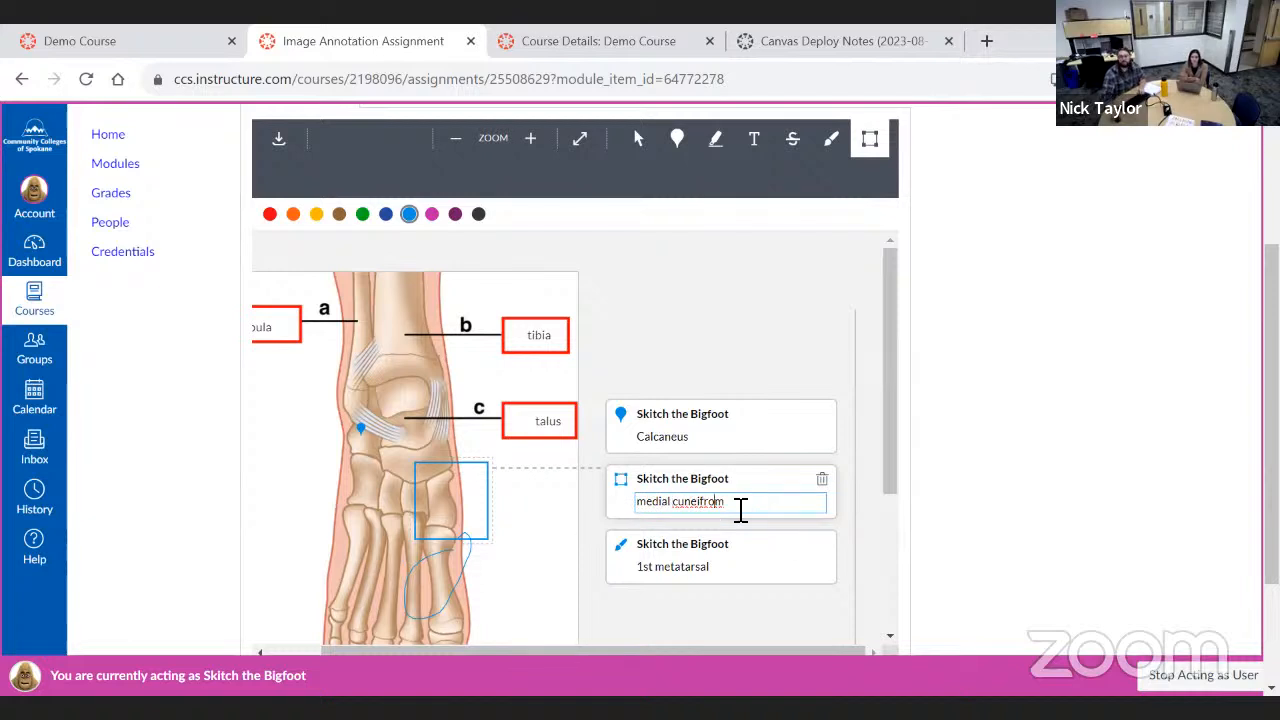
key("Return")
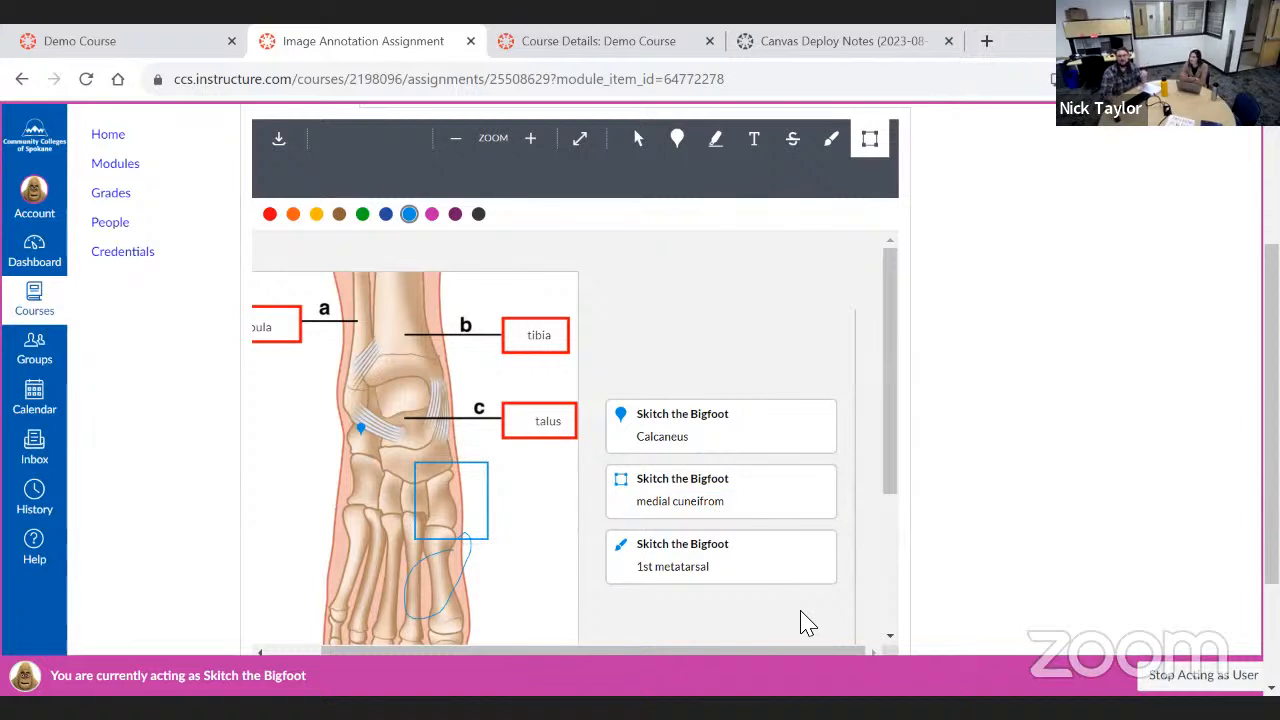
Submit the annotated assignment and stop acting as the student
scroll(840, 425, "down", 3)
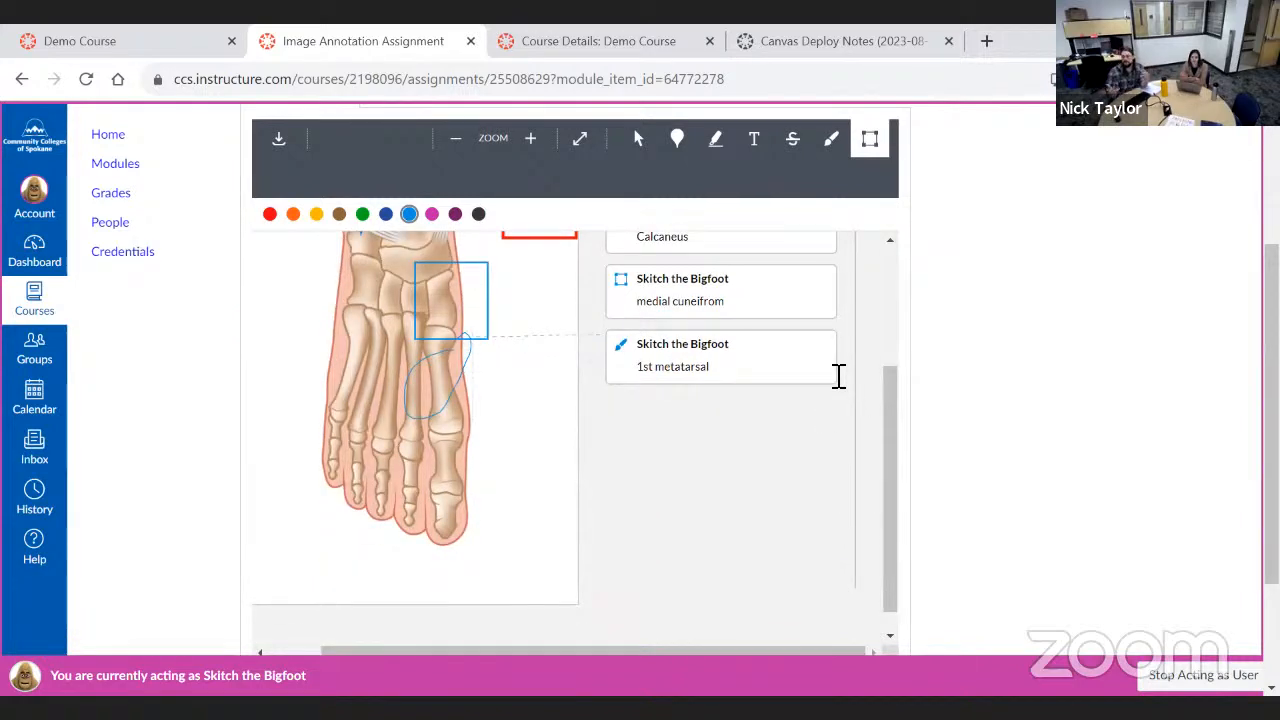
scroll(949, 429, "down", 3)
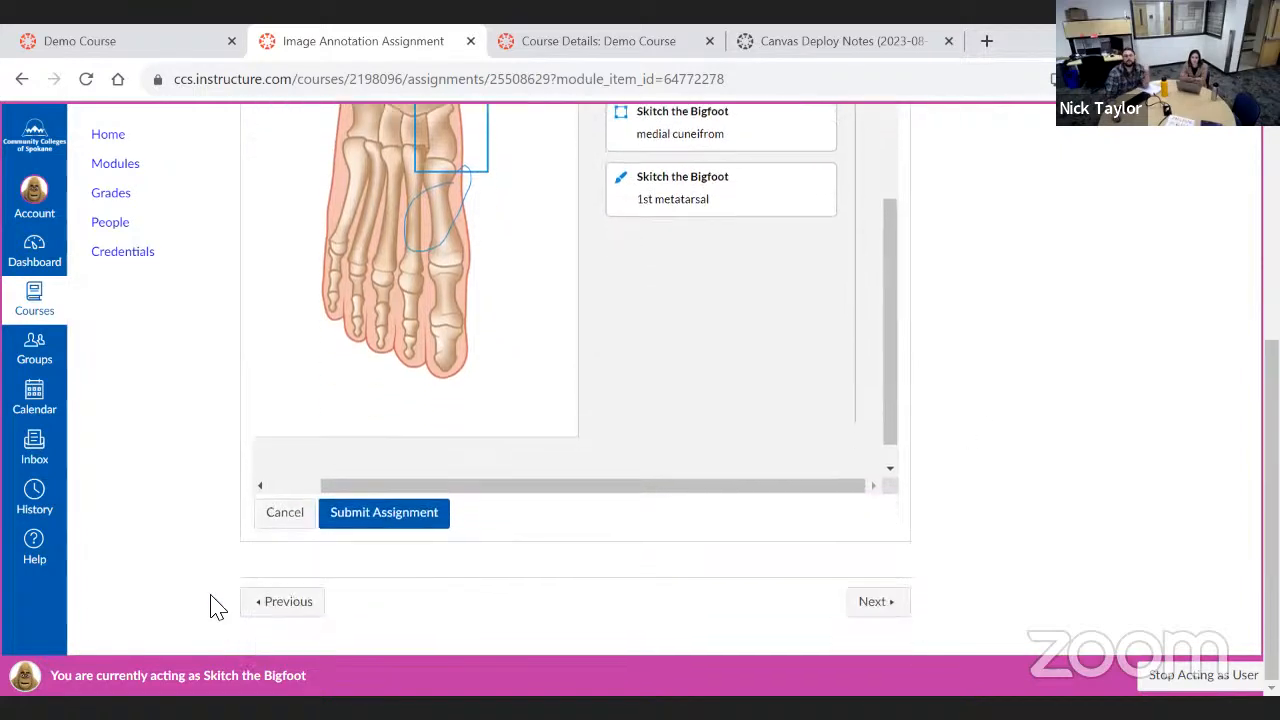
left_click(366, 522)
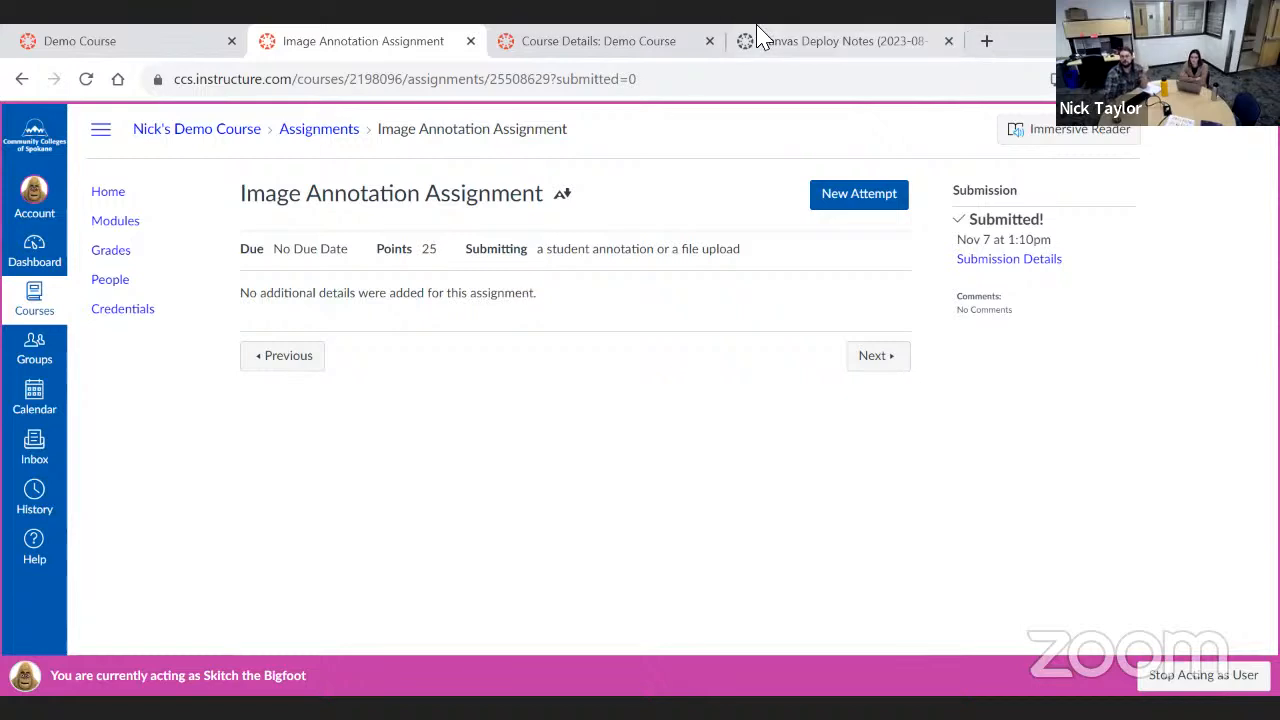
left_click(1190, 677)
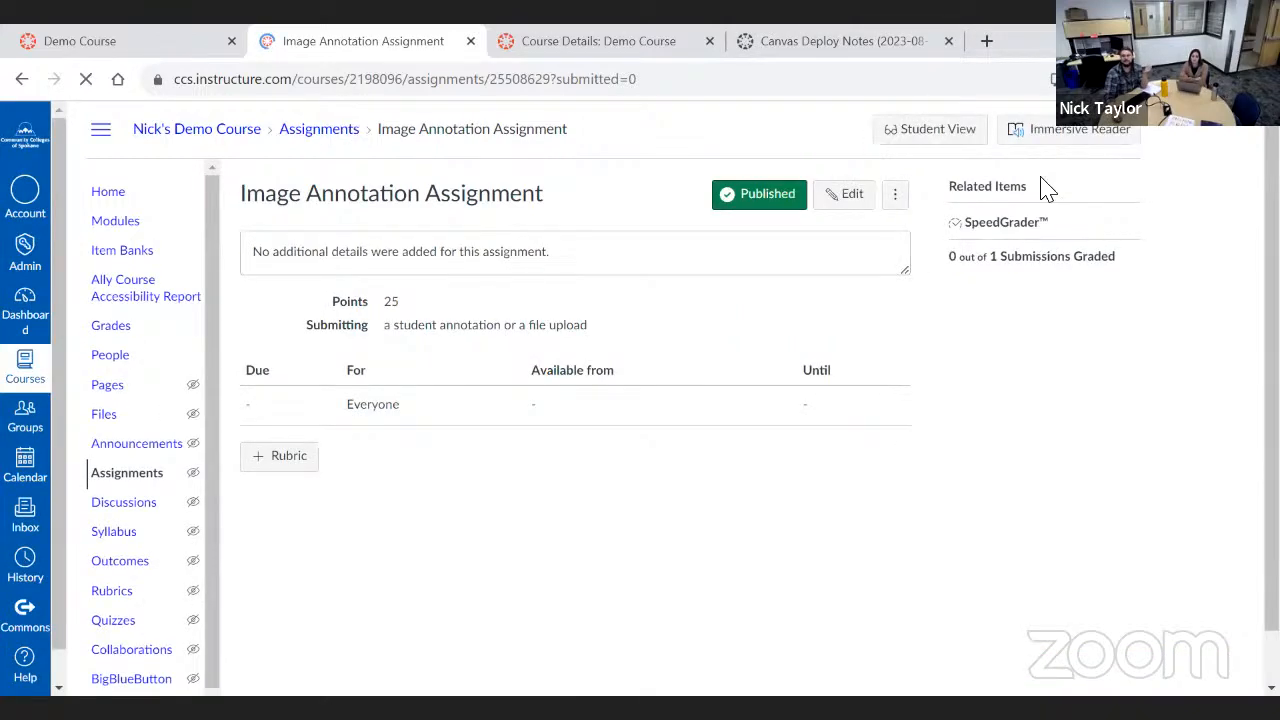
Open the submission in SpeedGrader and reply "spelling" to the student's "medial cuneifrom" comment
left_click(1002, 224)
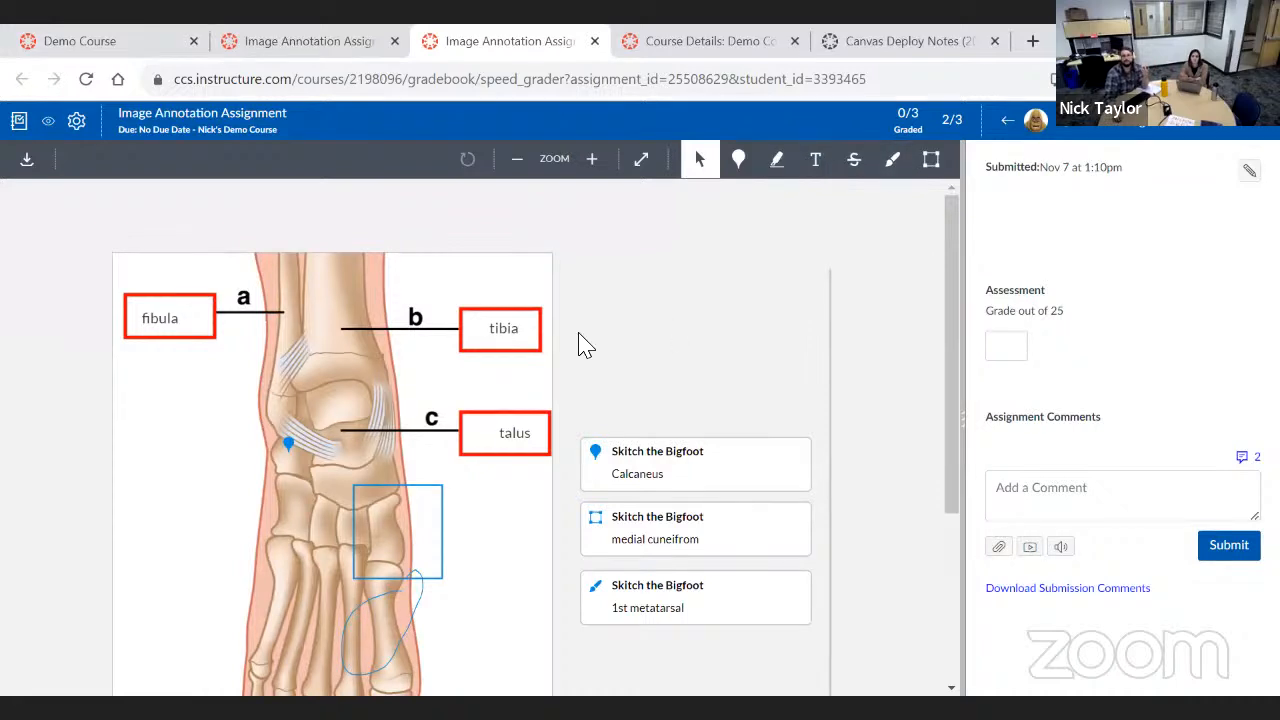
left_click(655, 530)
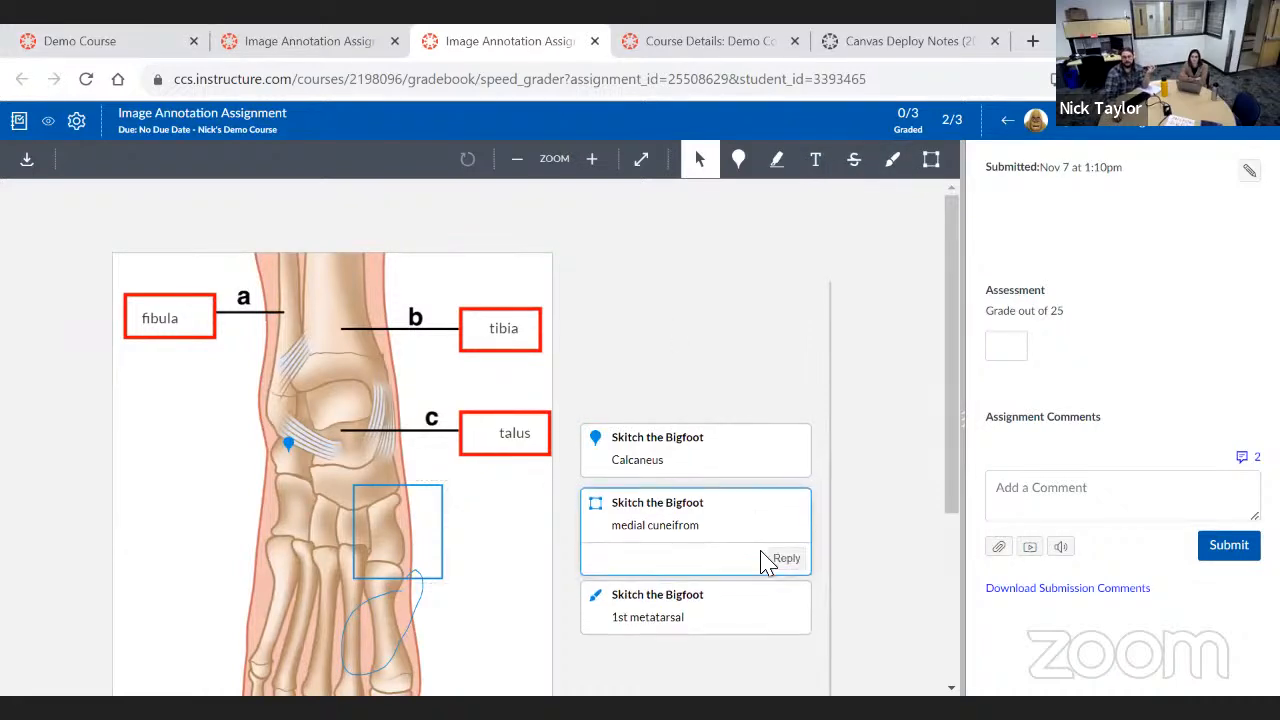
left_click(777, 556)
type("hel")
type("ling")
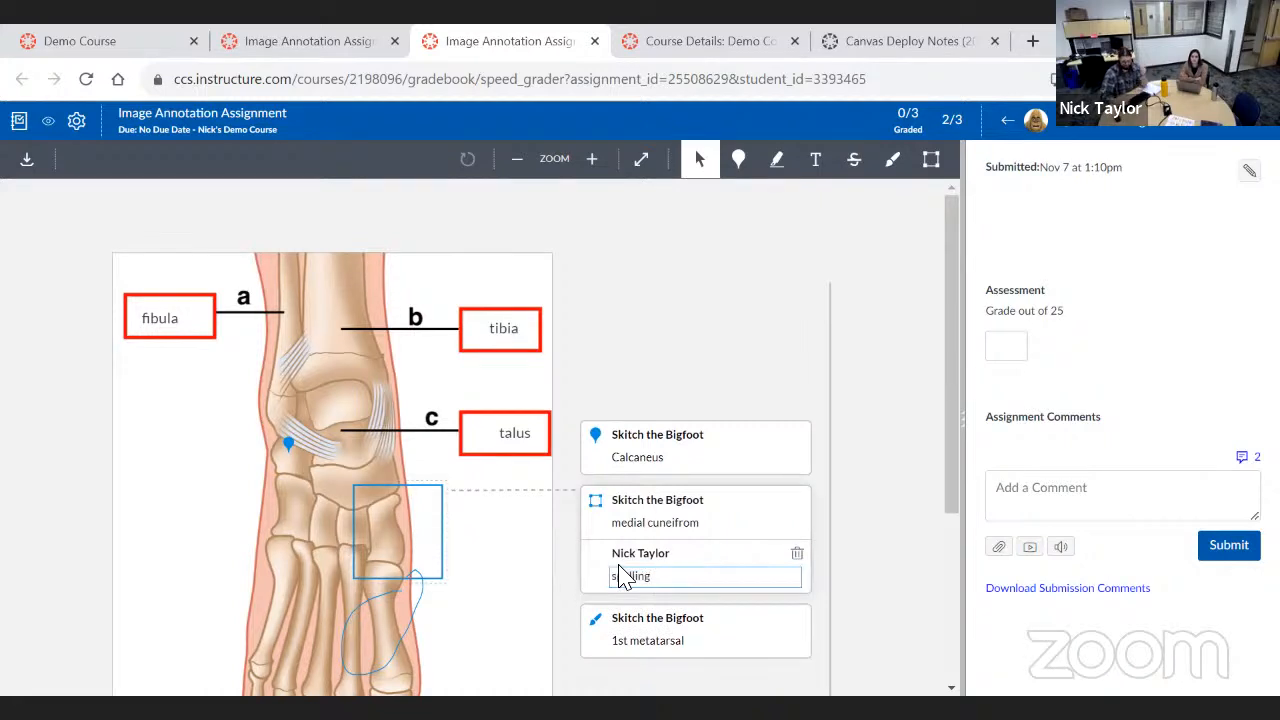
key("Return")
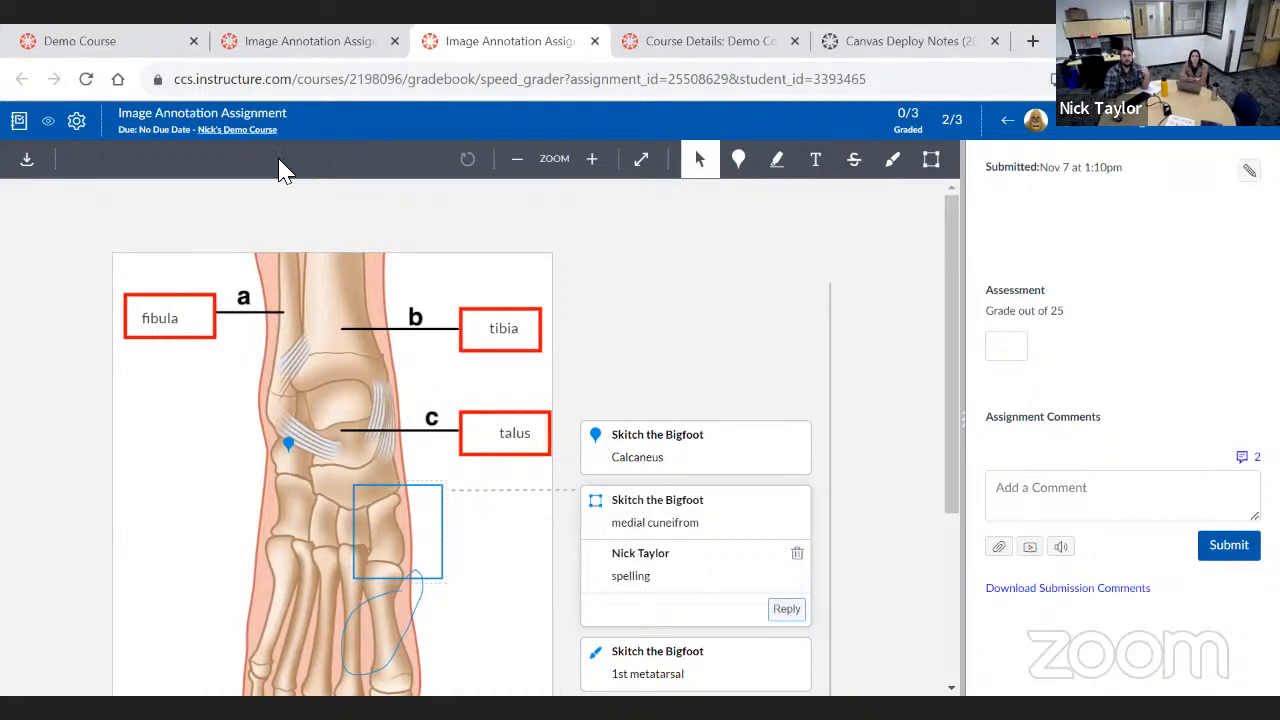
Visit the assignment page, return to SpeedGrader and look over the student's annotated foot diagram and comments
left_click(232, 126)
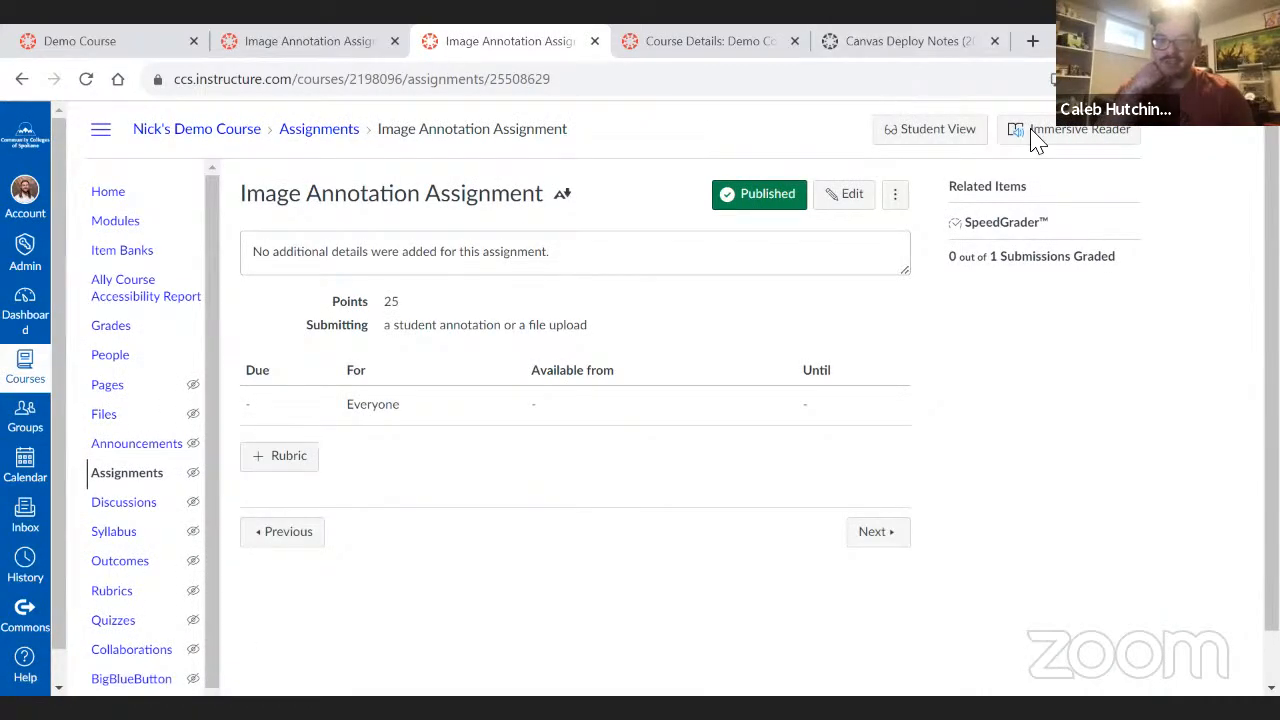
left_click(22, 80)
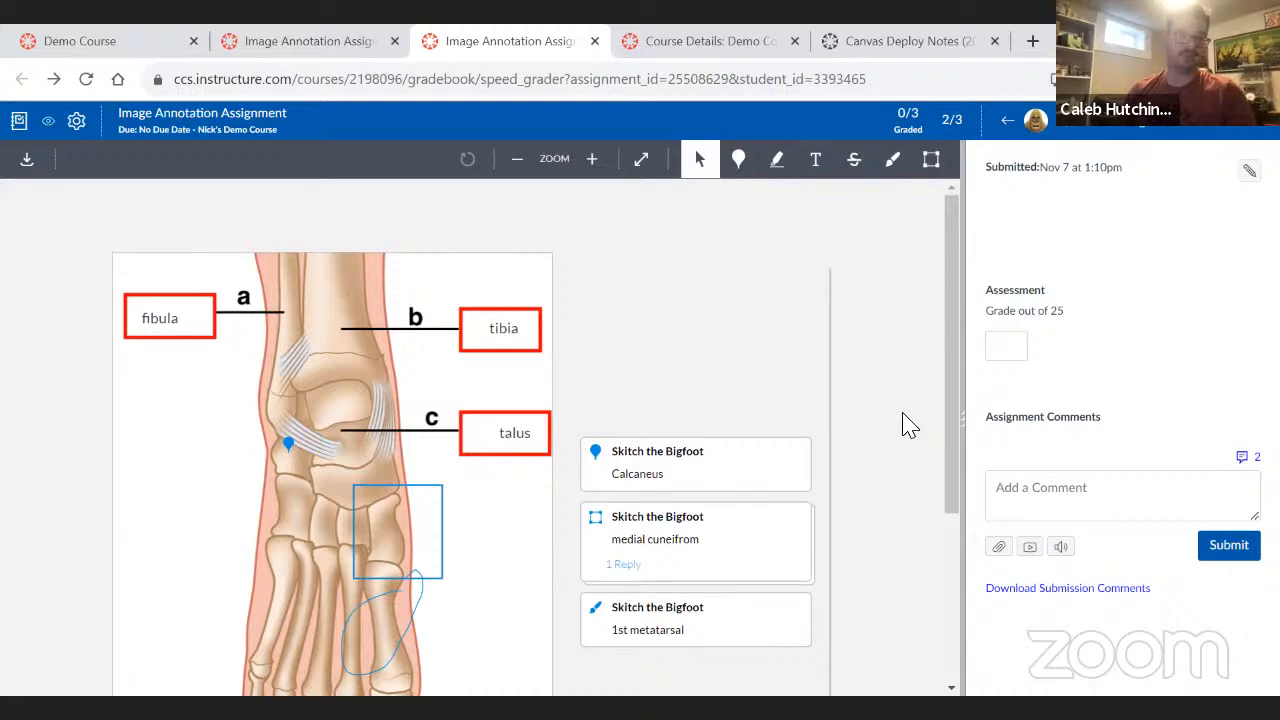
scroll(877, 400, "down", 3)
scroll(871, 403, "up", 3)
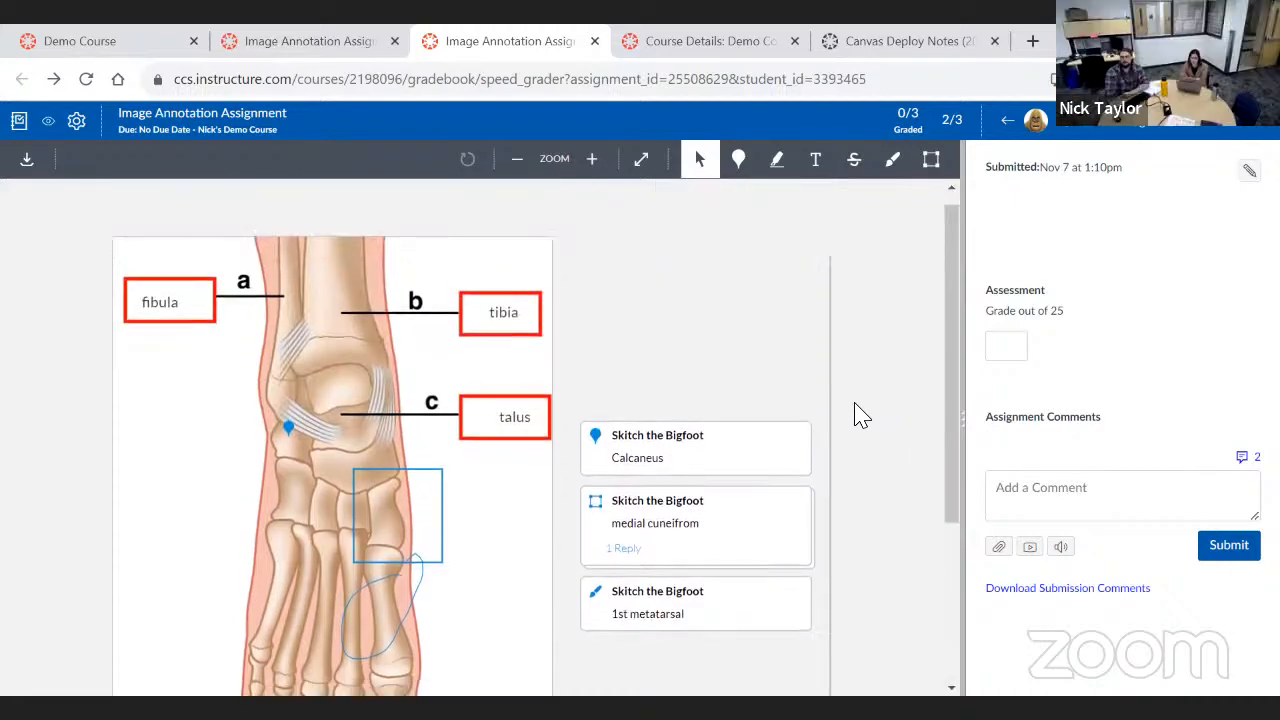
scroll(862, 412, "down", 3)
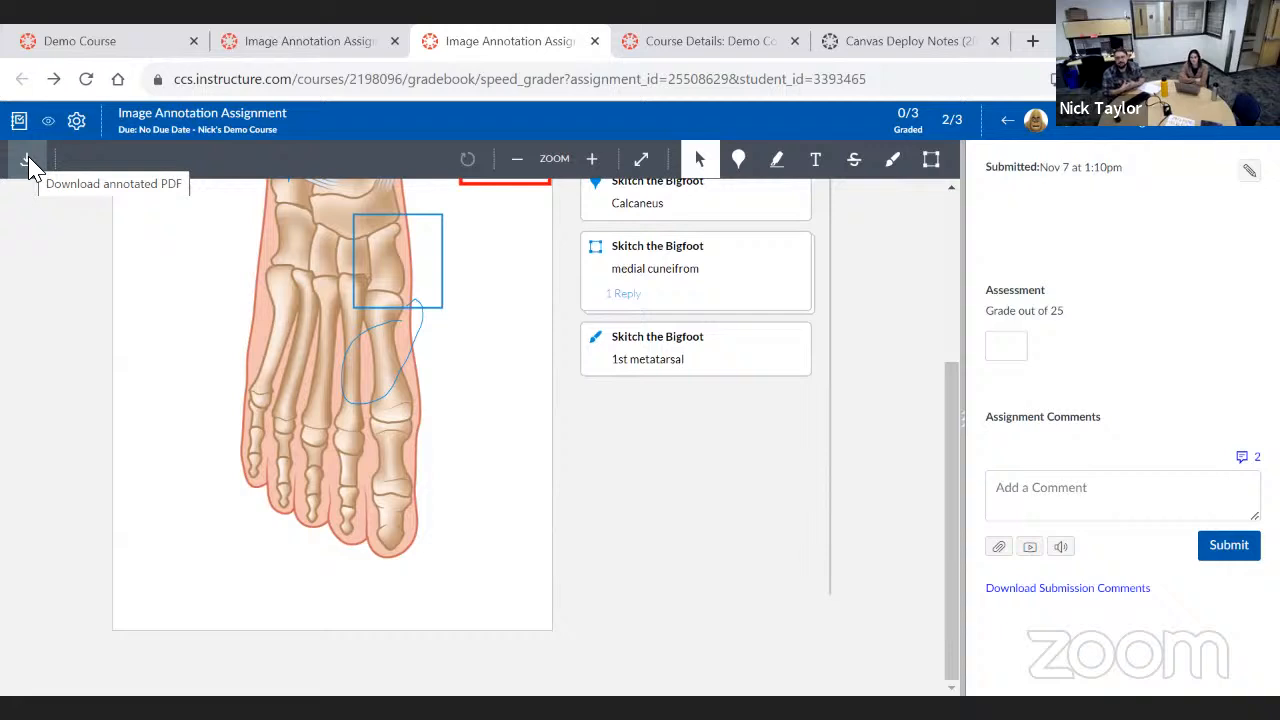
Leave SpeedGrader and start creating a new assignment from the course's assignment list
left_click(170, 117)
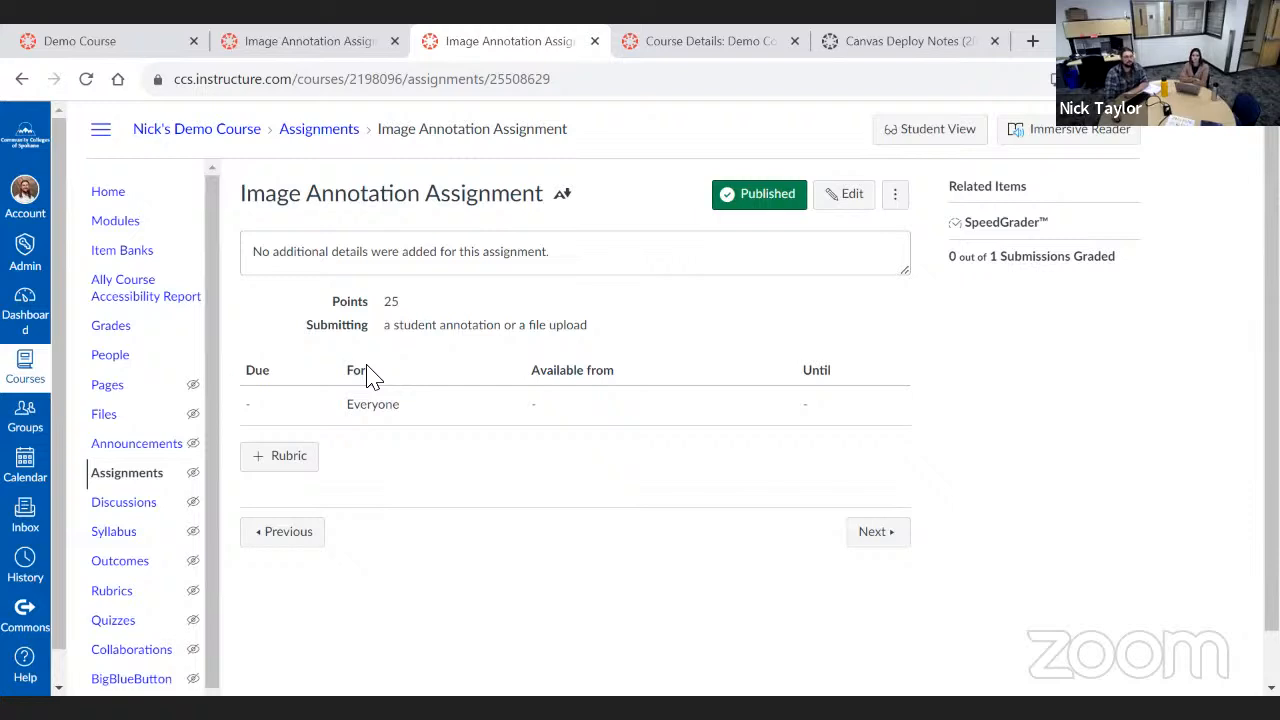
left_click(126, 472)
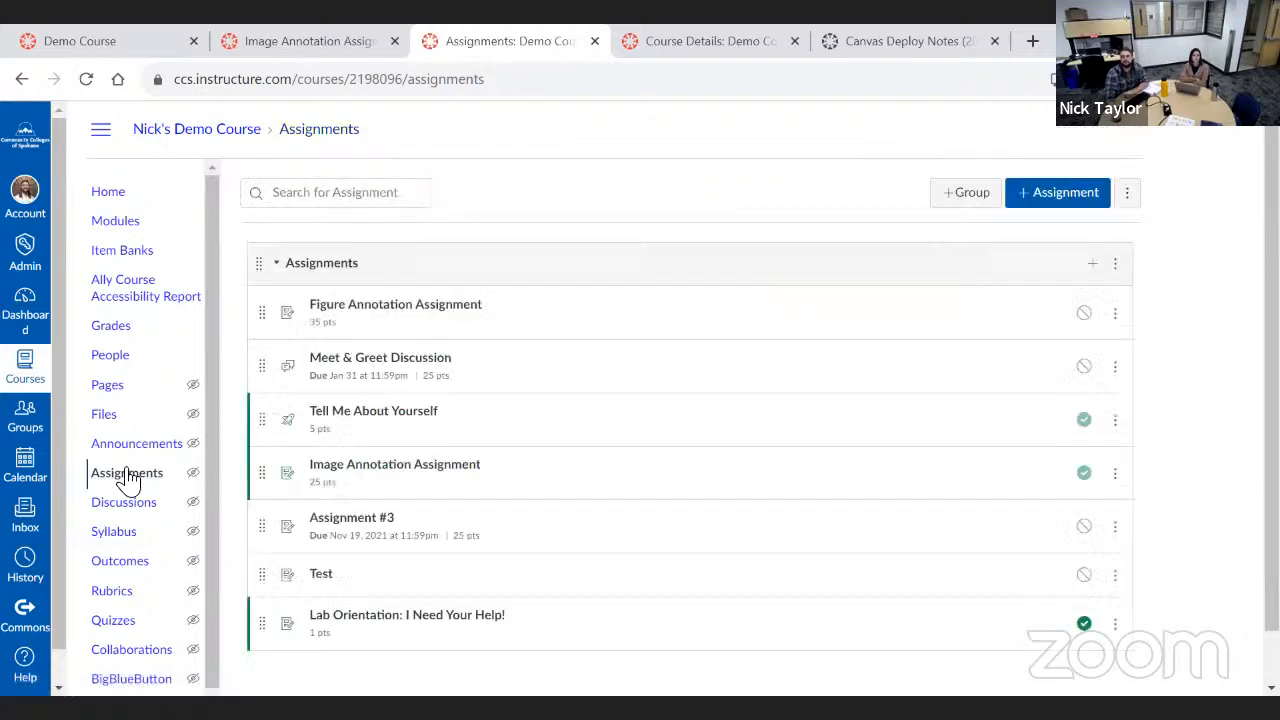
left_click(1022, 198)
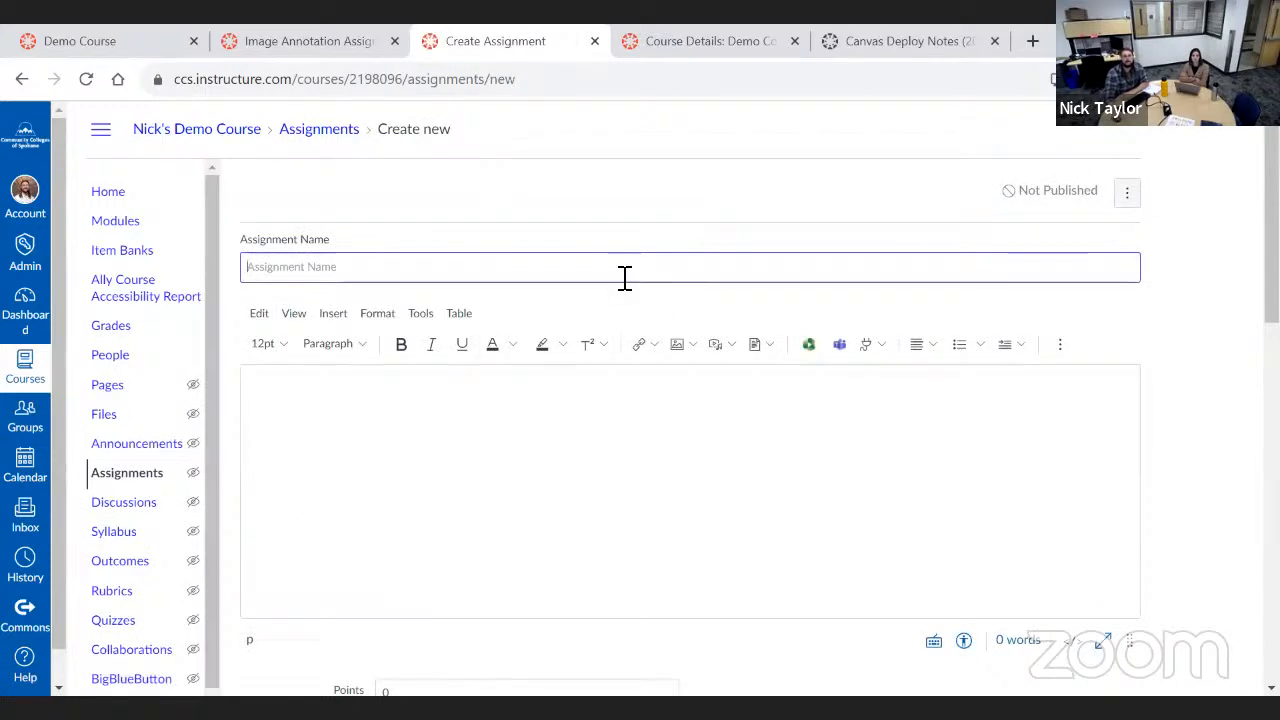
Set the new assignment's submission type to Online and enable Student Annotation as an entry option
scroll(623, 280, "down", 1)
left_click(445, 387)
scroll(445, 387, "down", 3)
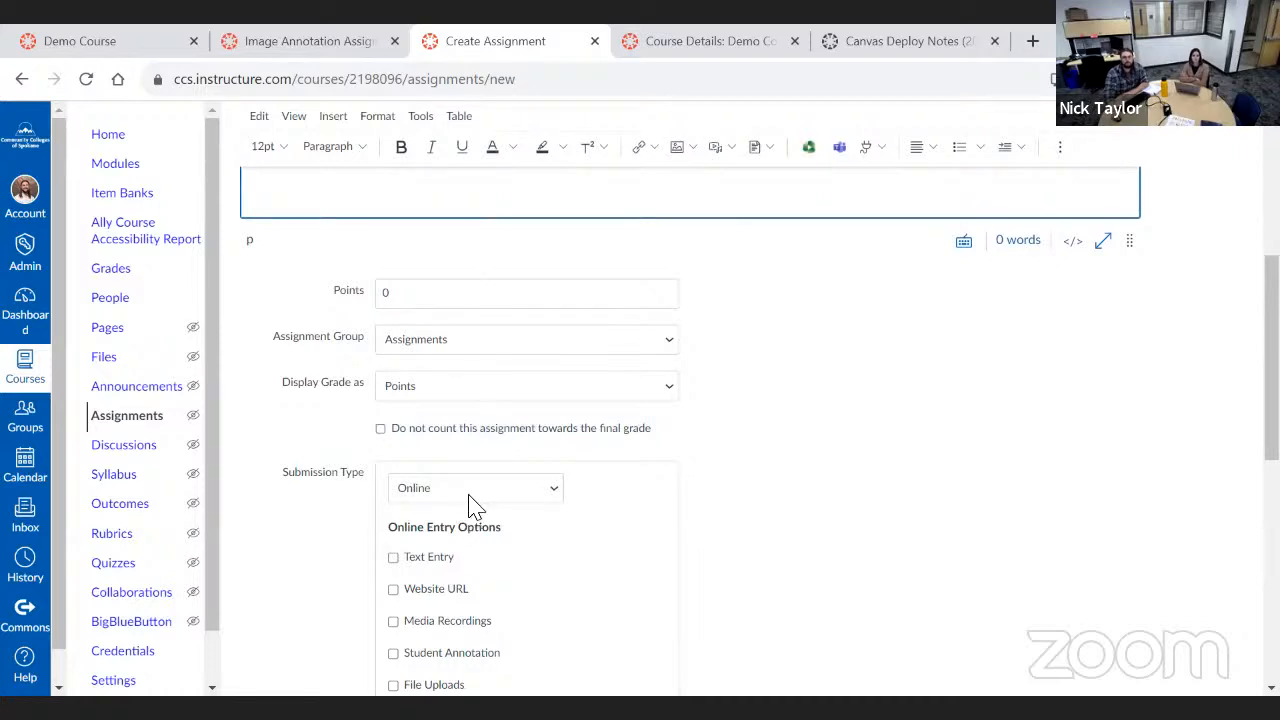
left_click(506, 514)
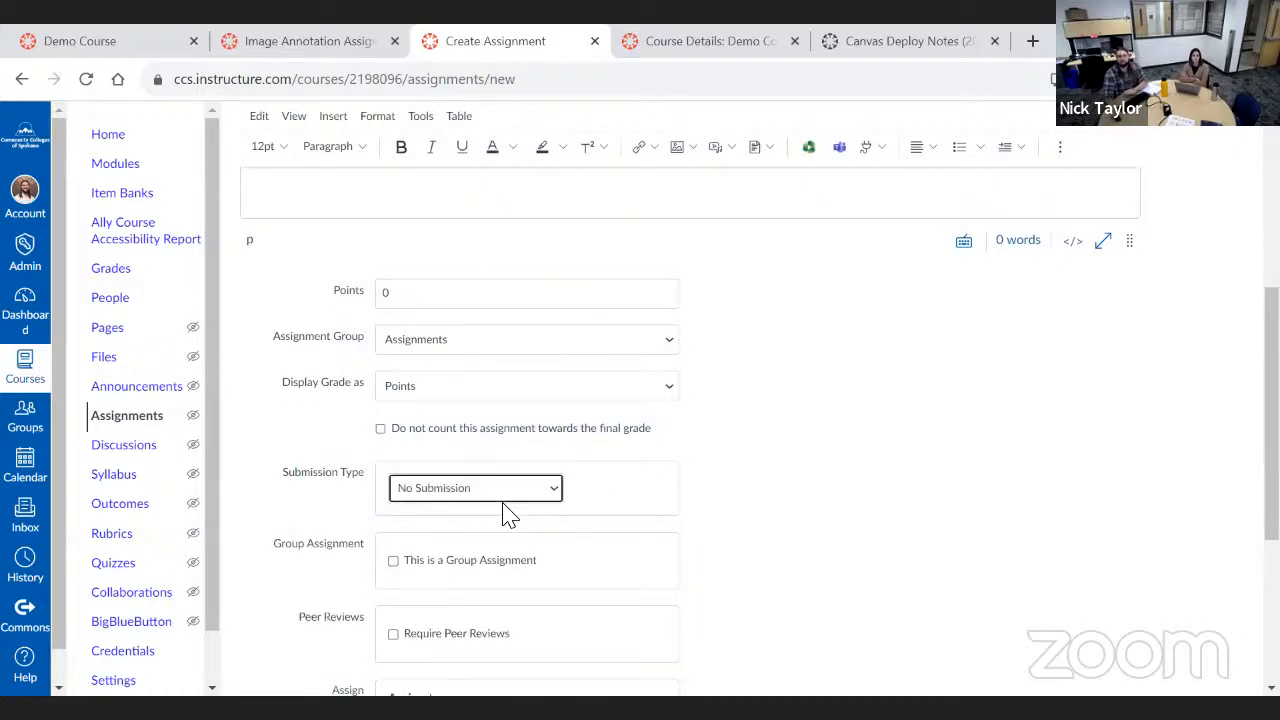
left_click(484, 490)
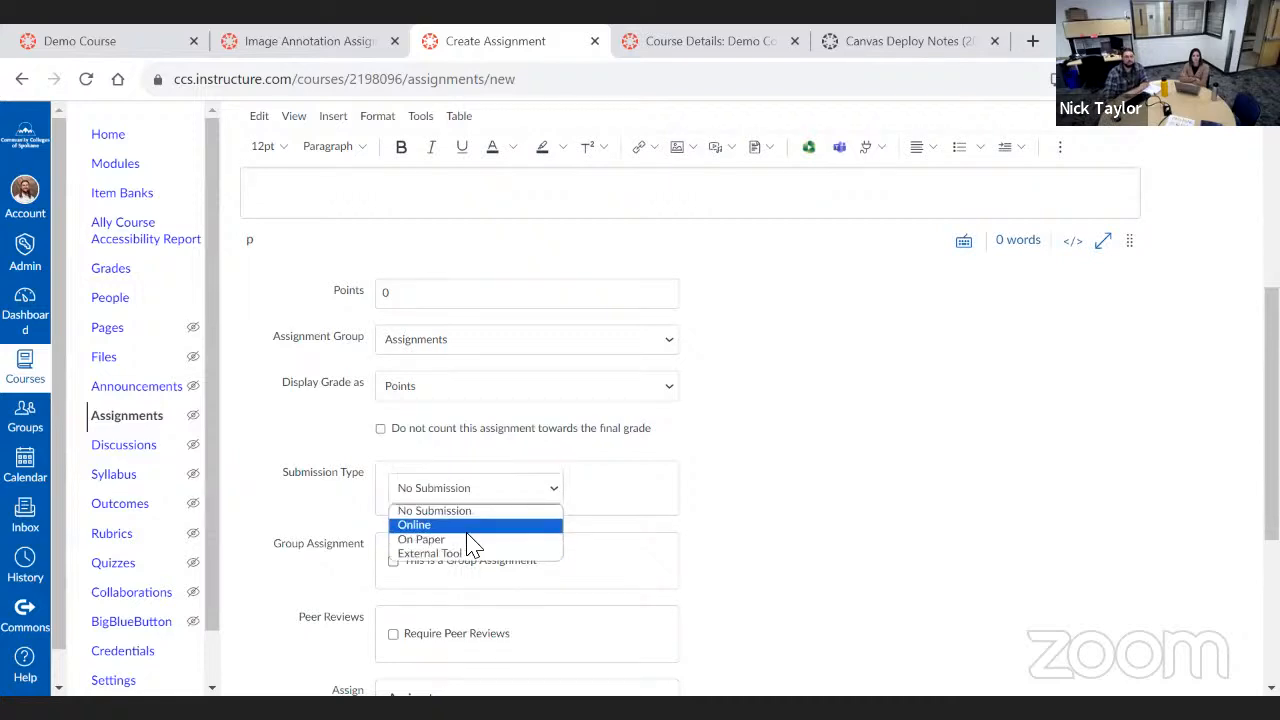
left_click(470, 524)
scroll(470, 532, "down", 2)
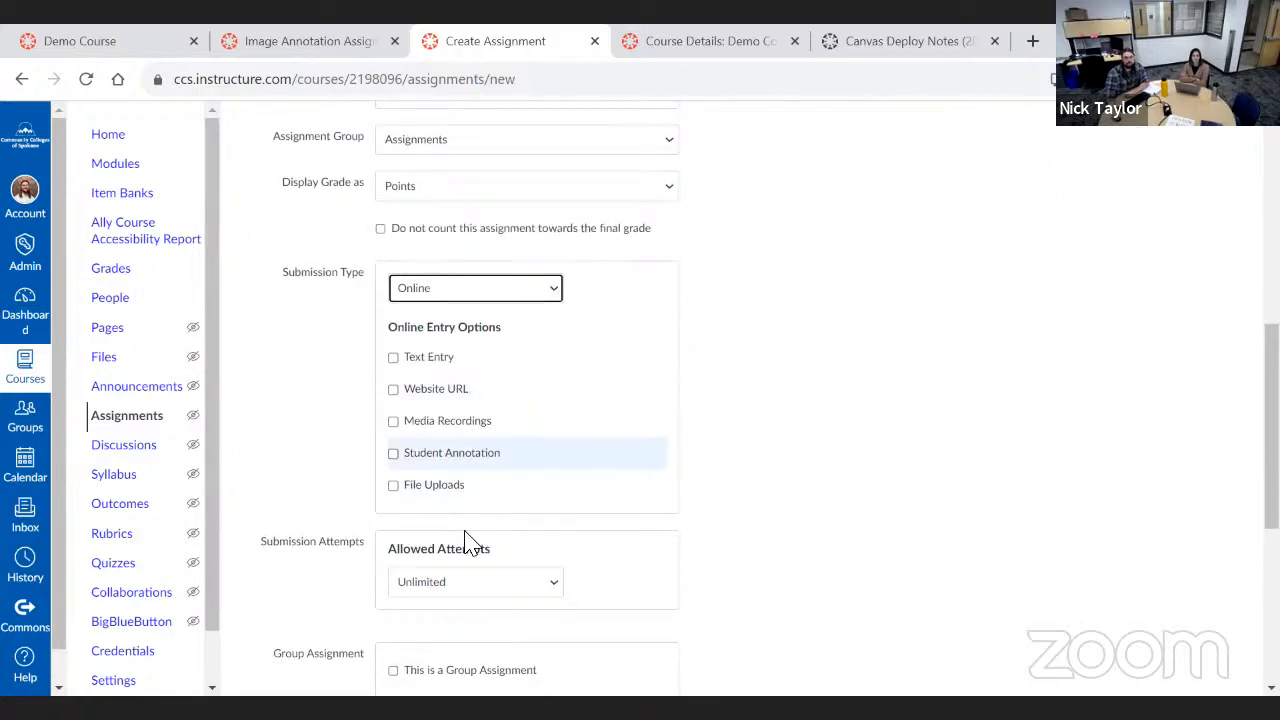
left_click(394, 455)
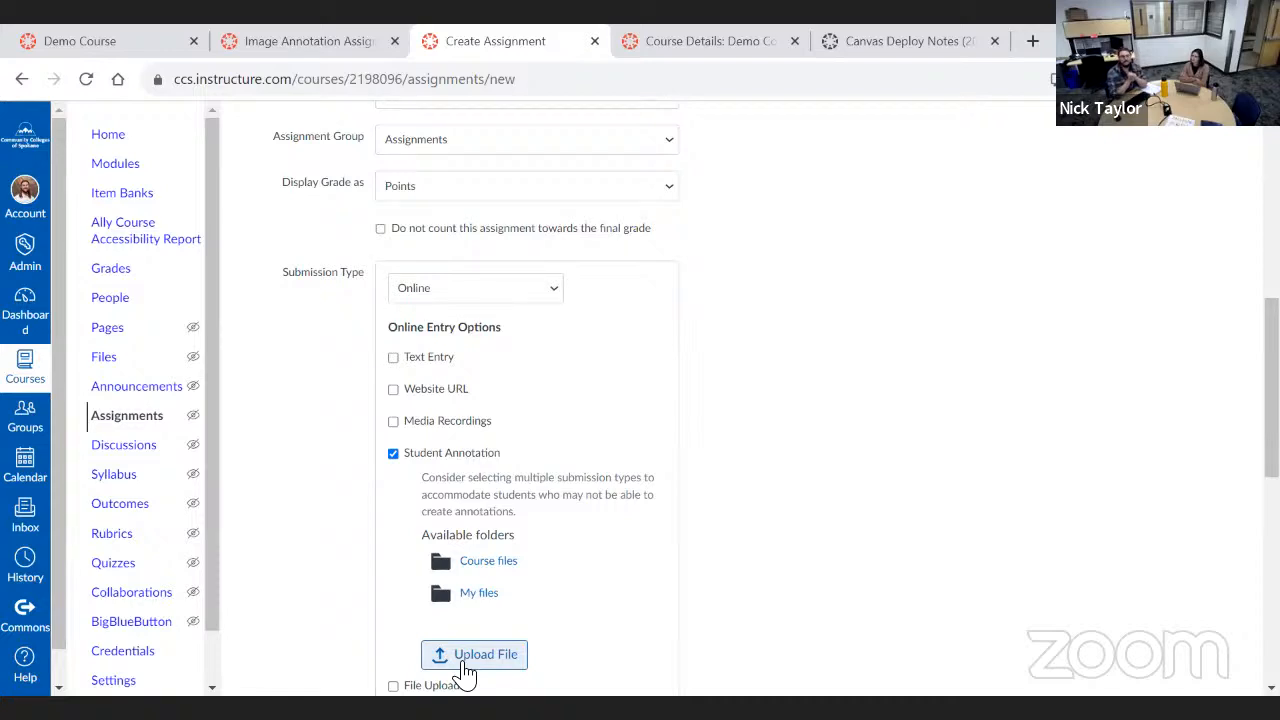
Highlight the note about accommodating students who cannot annotate and enable File Uploads as an additional entry option
scroll(683, 411, "down", 3)
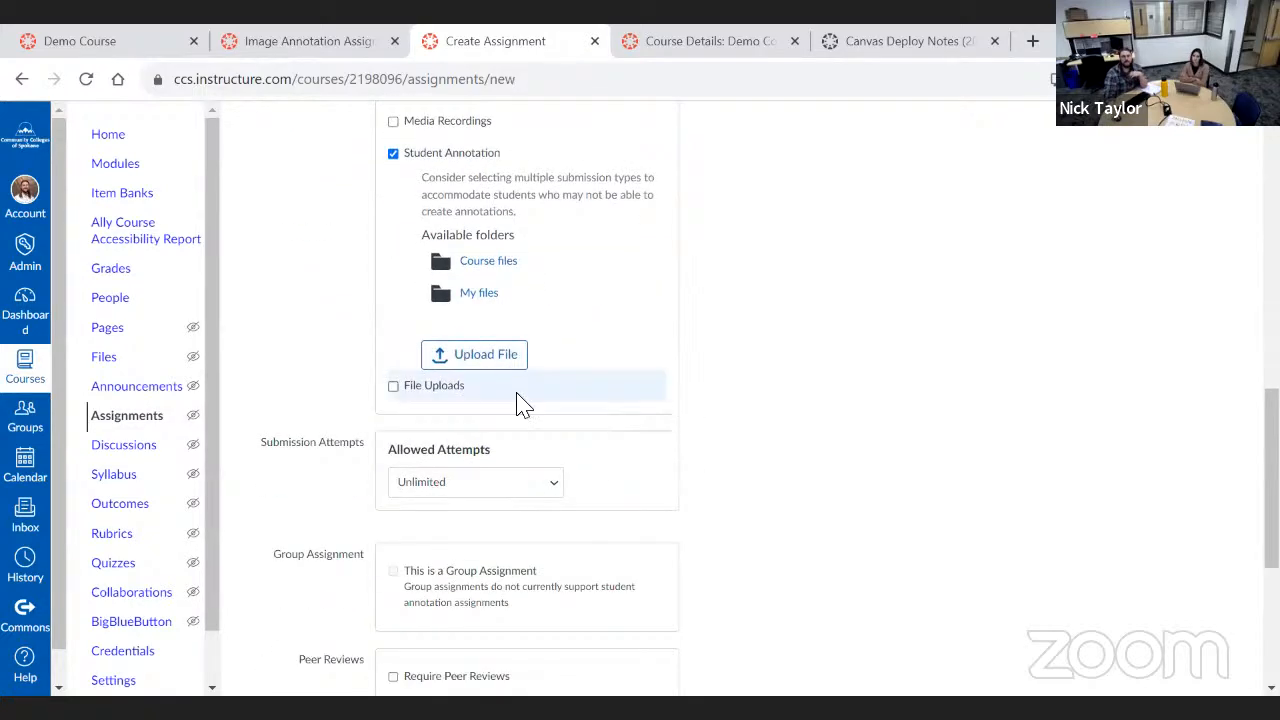
scroll(516, 404, "up", 2)
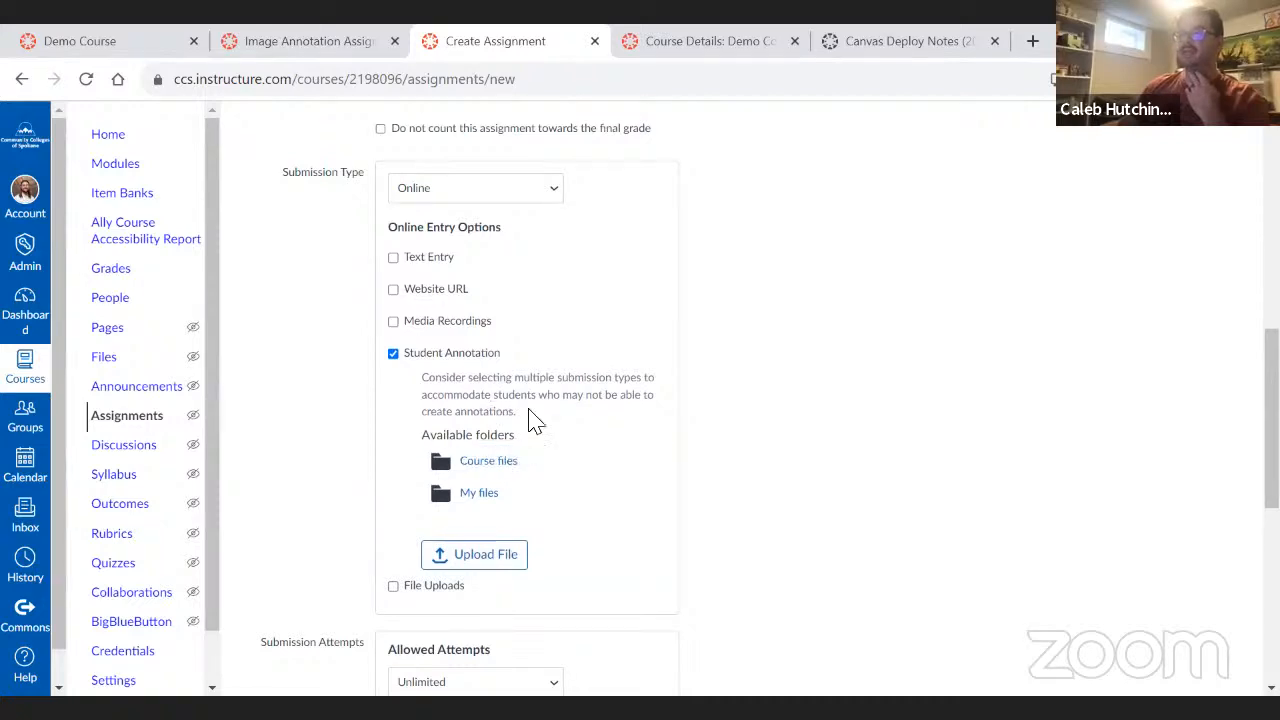
triple_click(528, 415)
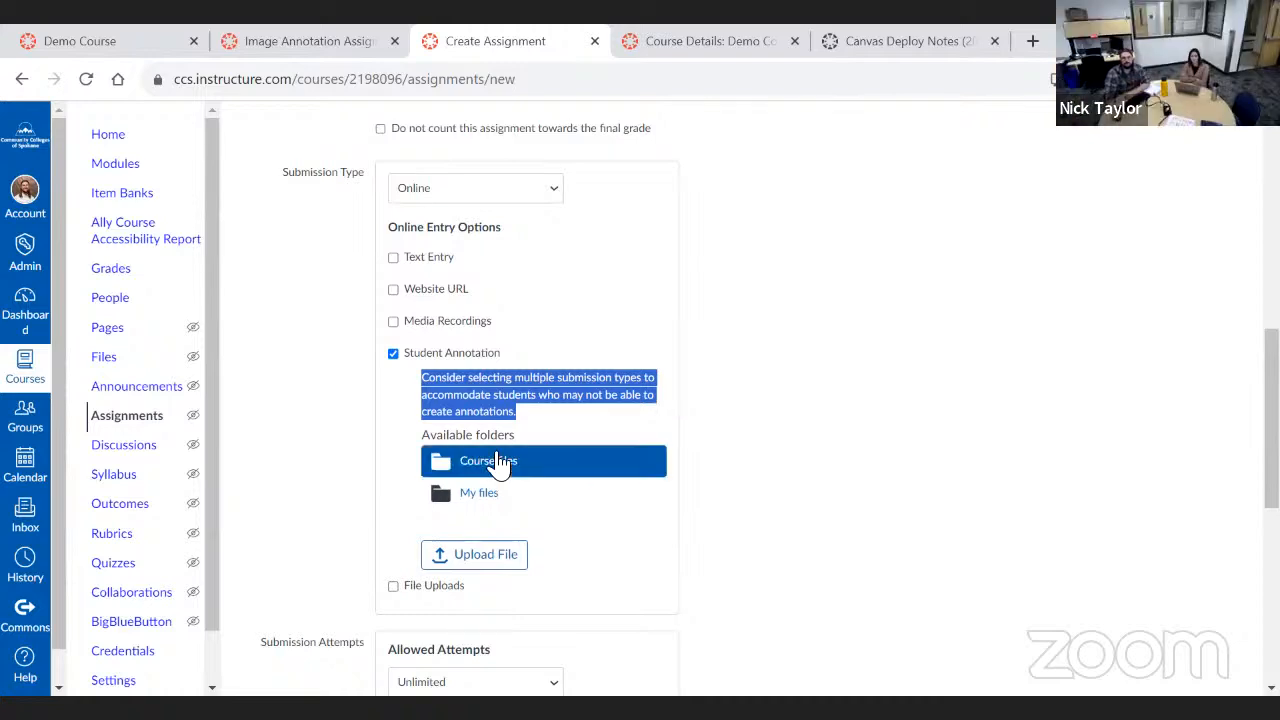
left_click_drag(518, 430, 420, 400)
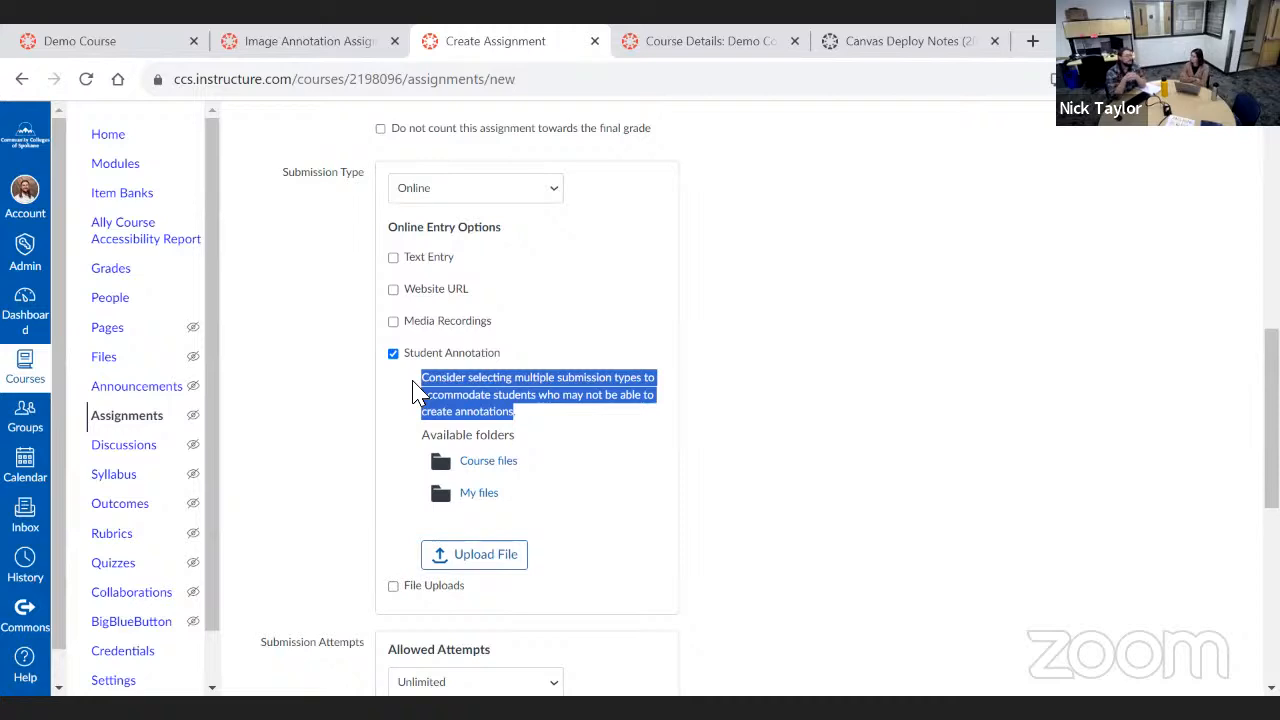
left_click(393, 587)
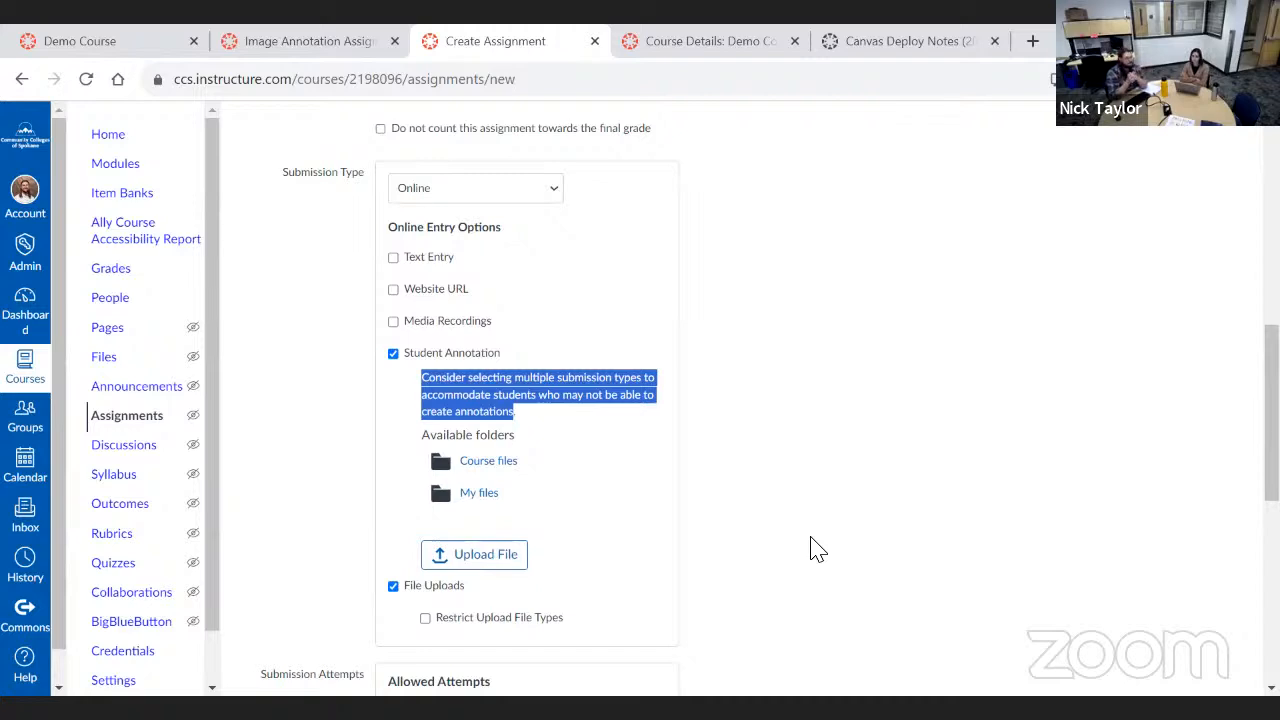
left_click(812, 498)
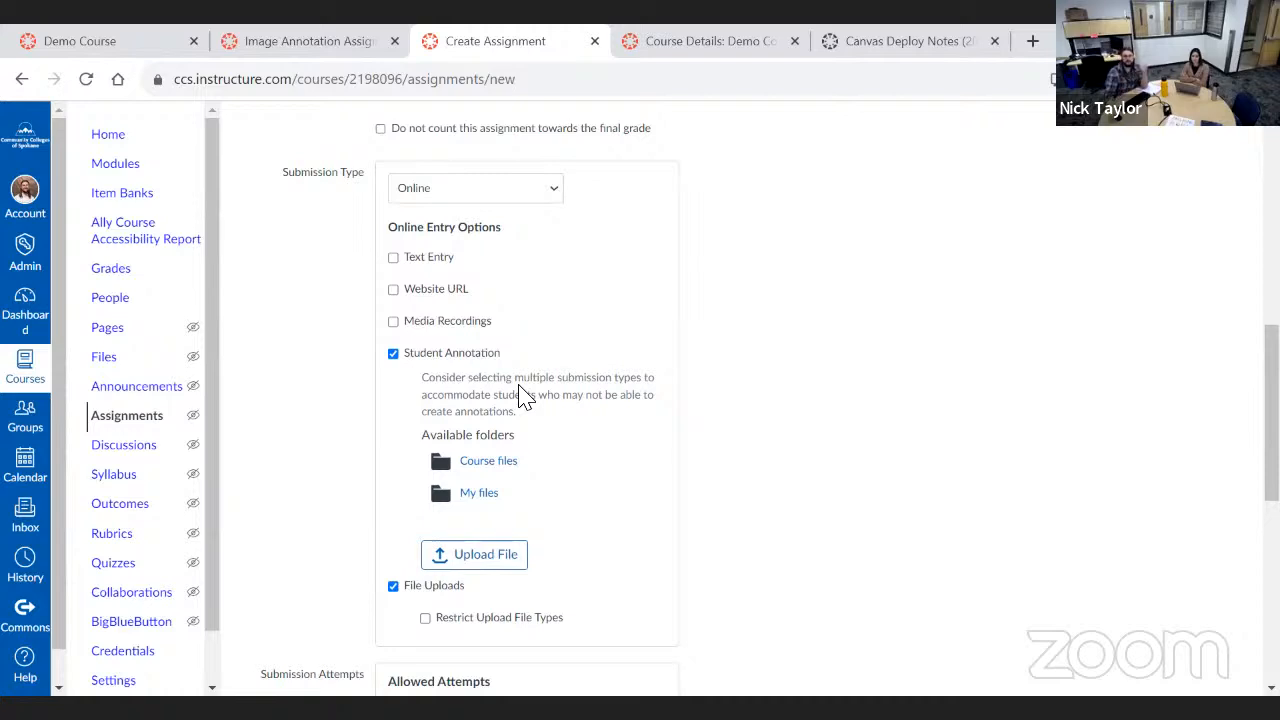
Point out the File Uploads and Student Annotation options and look over the file folders and remaining assignment settings
left_click_drag(480, 600, 409, 584)
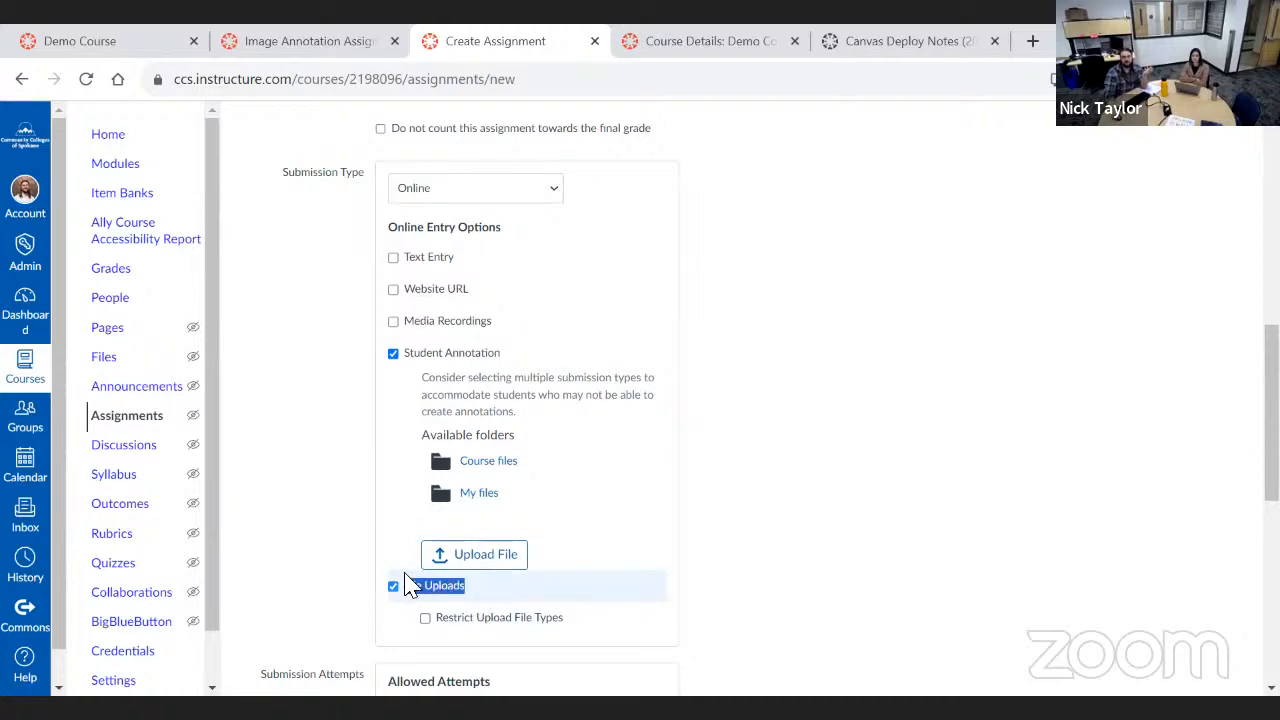
left_click_drag(458, 353, 505, 362)
left_click(484, 384)
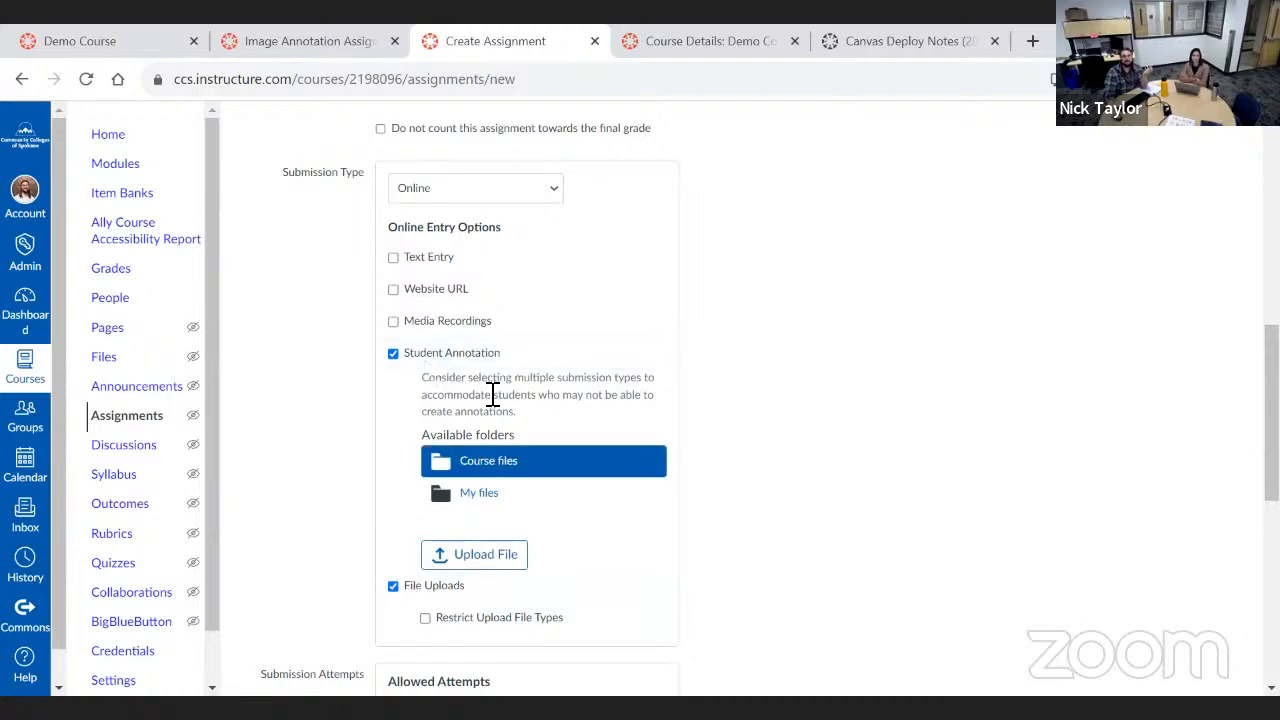
left_click(489, 462)
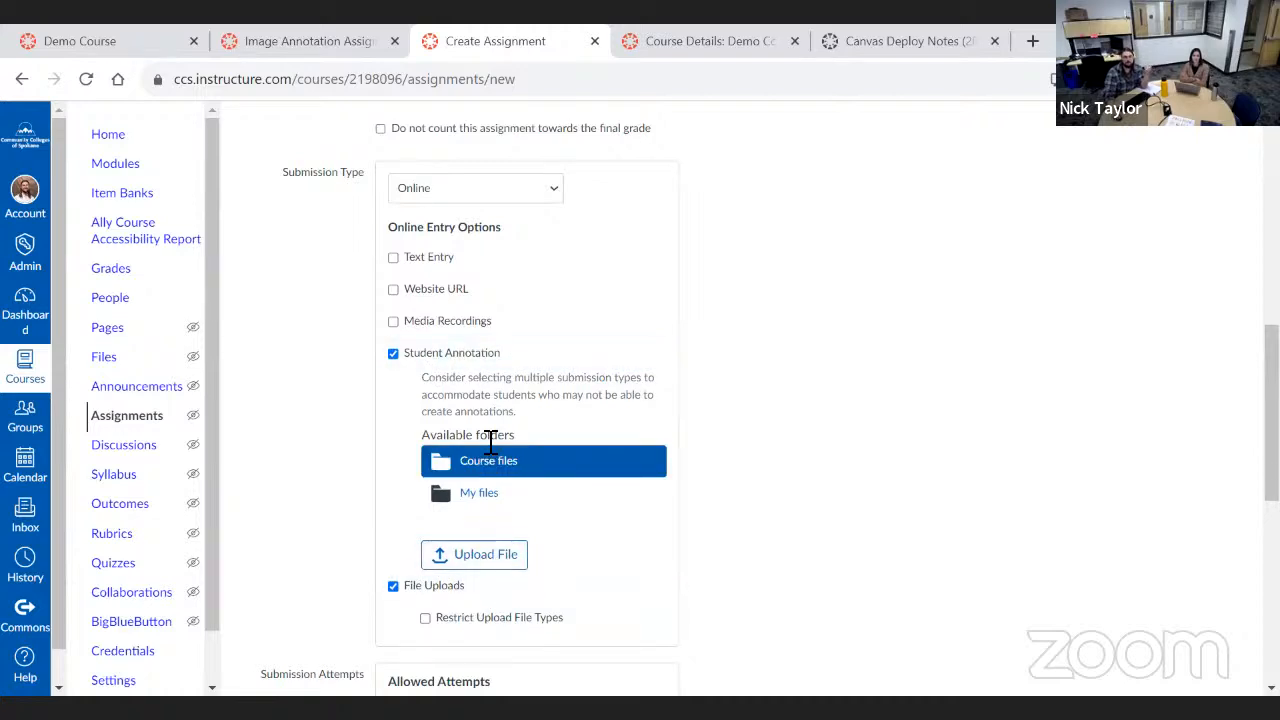
left_click(497, 482)
scroll(851, 537, "down", 5)
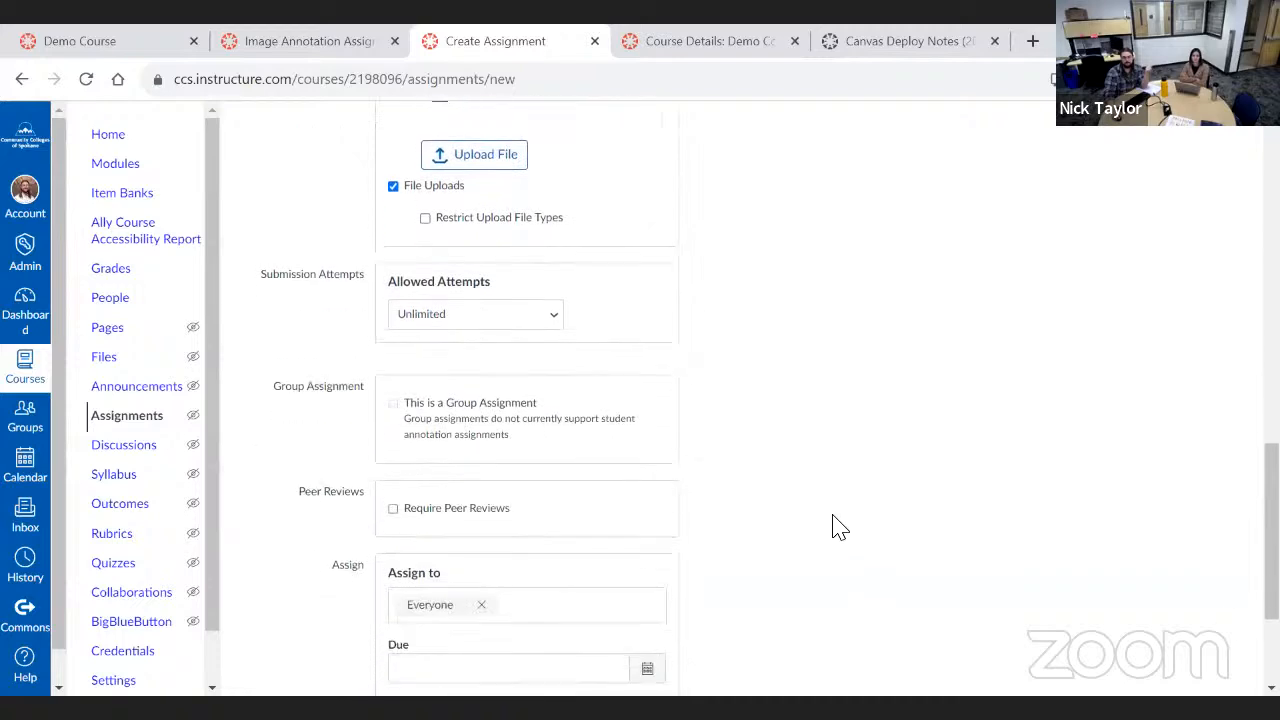
Discard the new assignment and open the "Lab Orientation: I Need Your Help!" assignment from the course modules
scroll(920, 334, "down", 1)
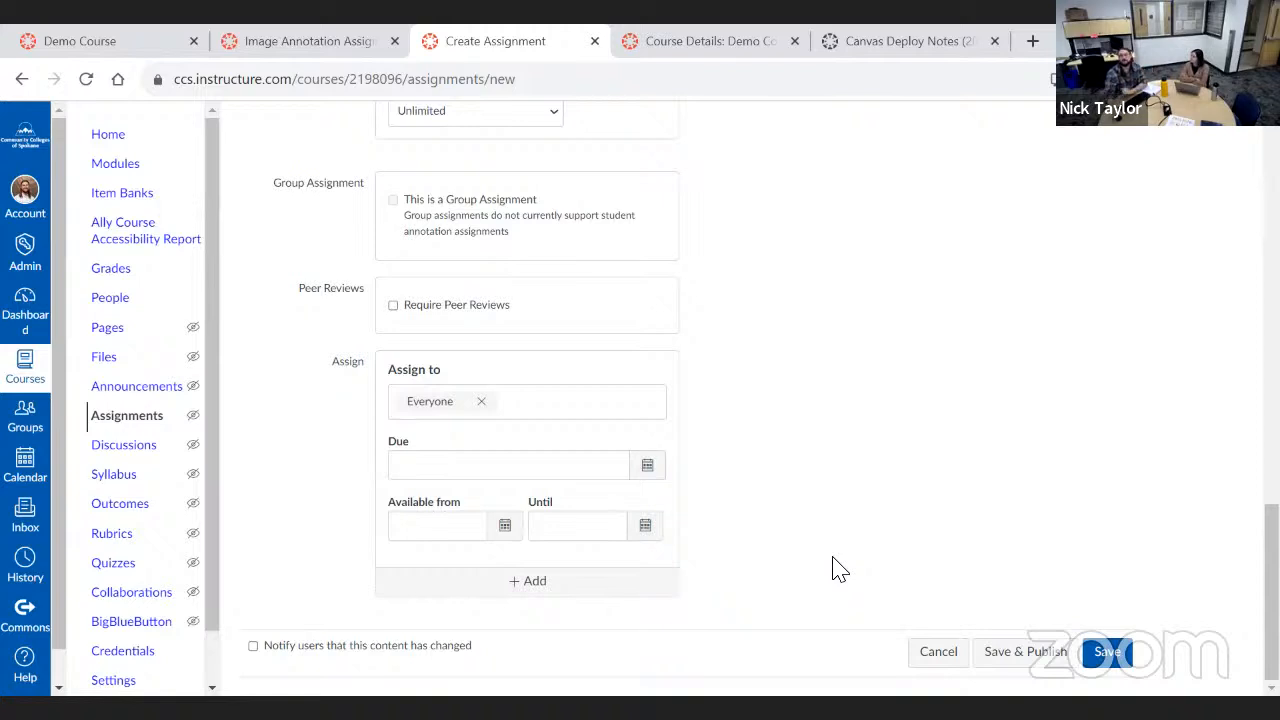
left_click(936, 652)
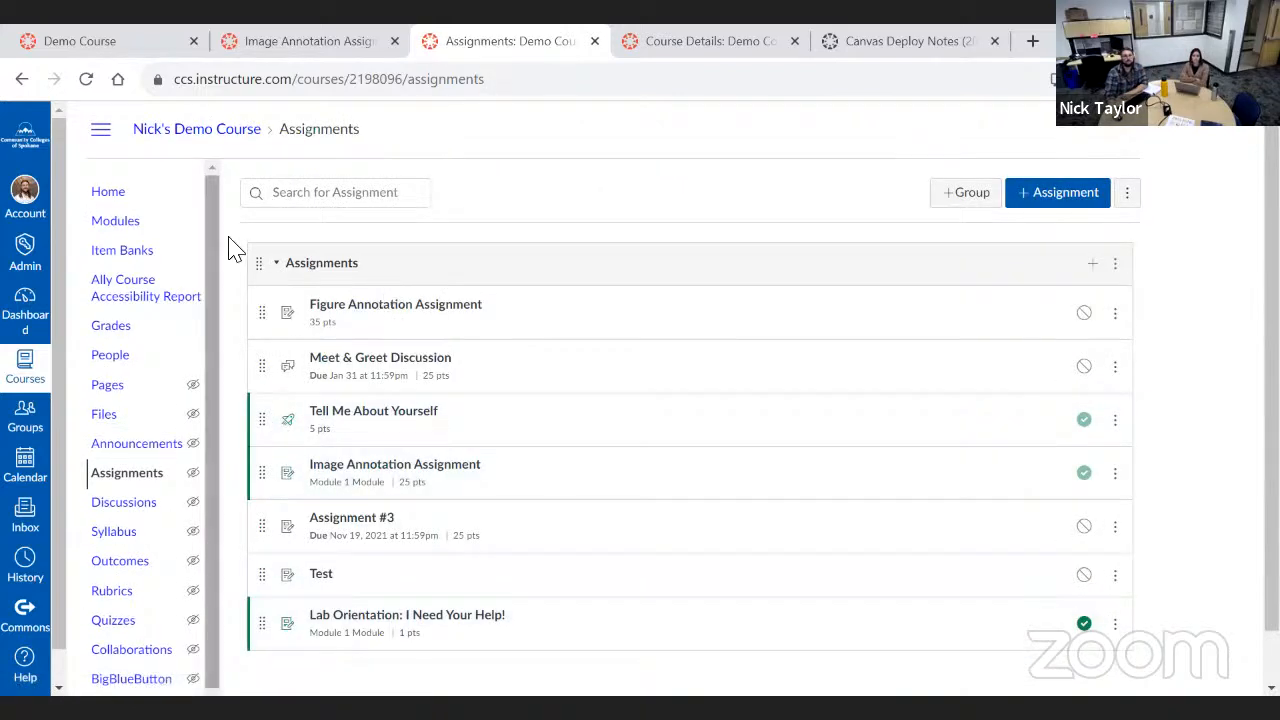
left_click(203, 227)
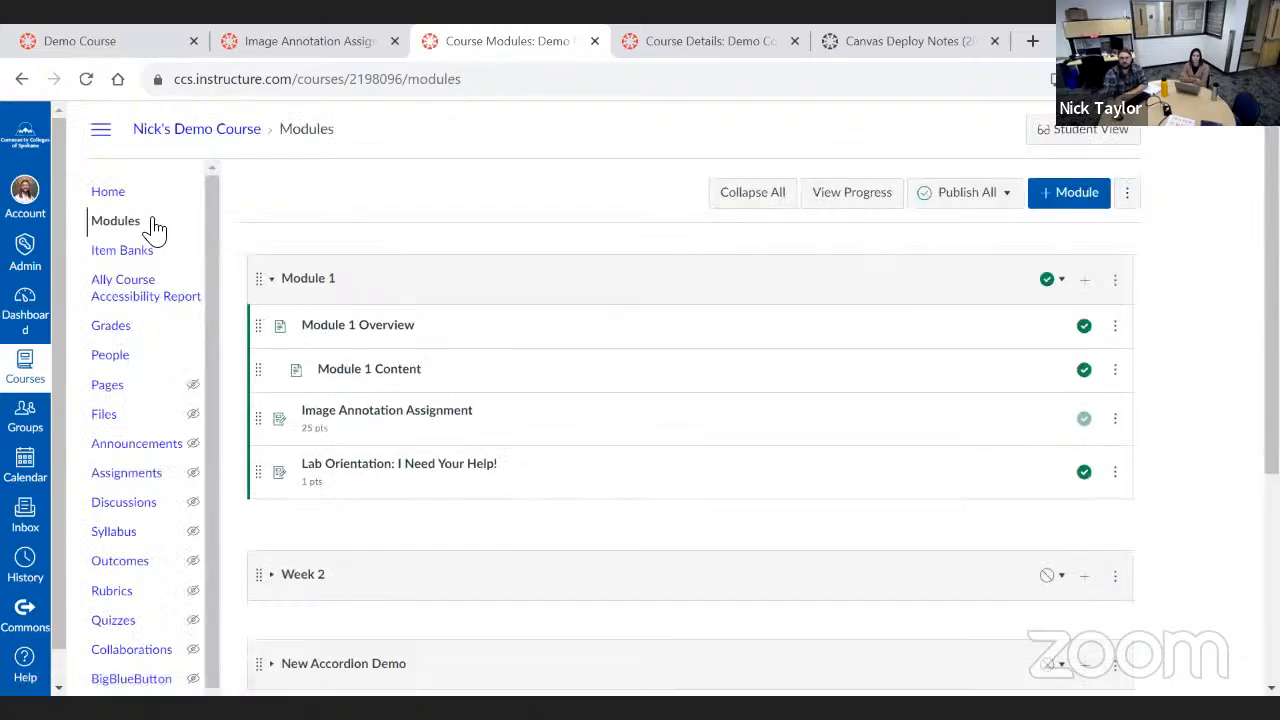
left_click(385, 466)
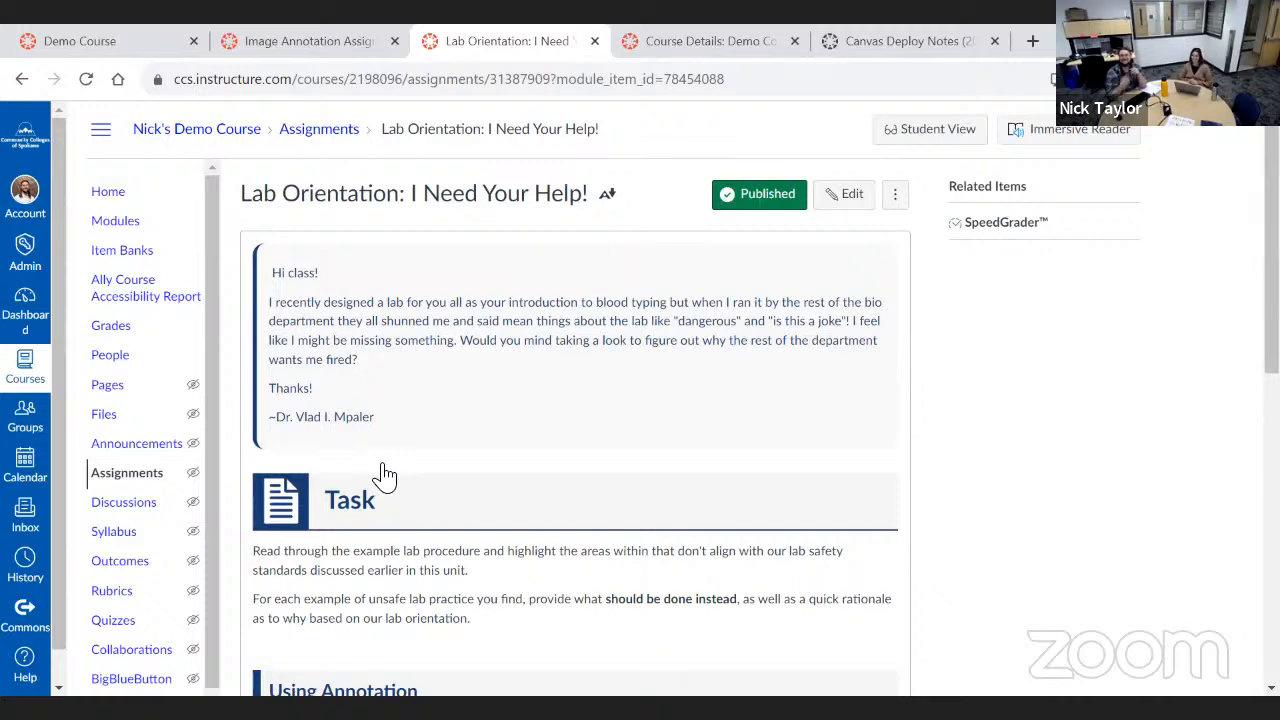
Read through the lab assignment's description, covering the Task, Using Annotation and Grading sections and the submission details
scroll(382, 470, "down", 1)
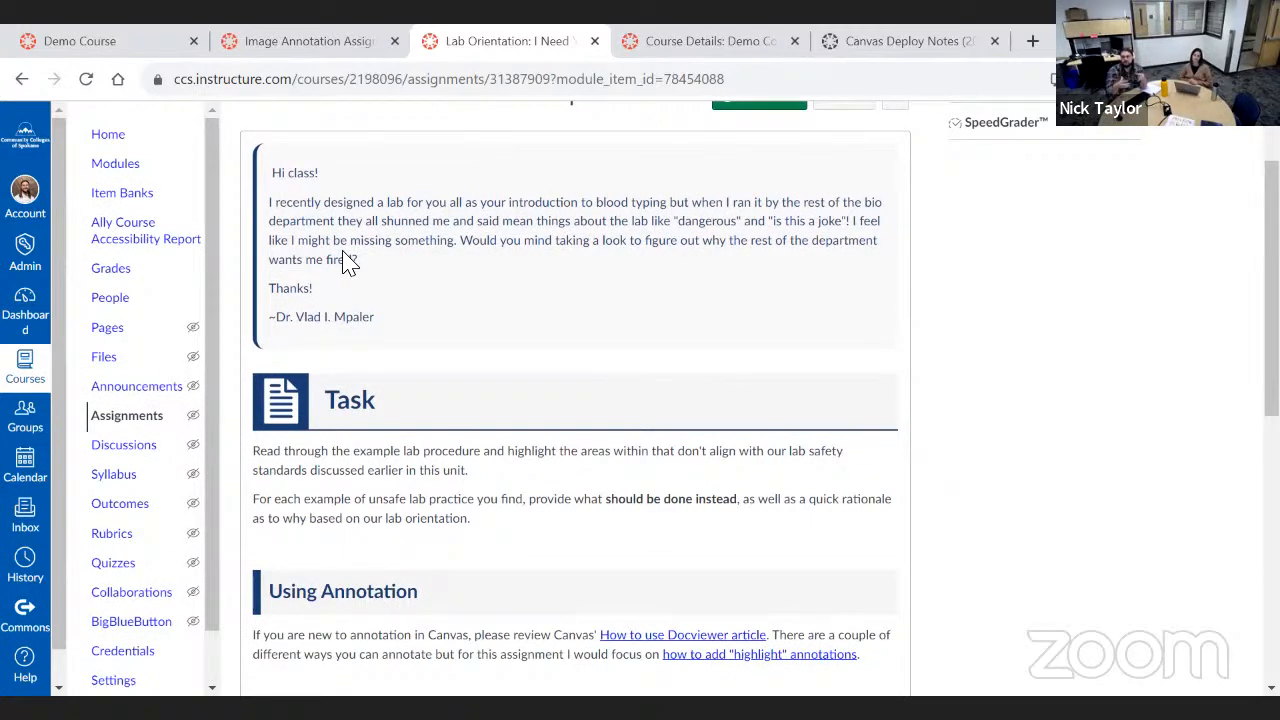
scroll(477, 346, "down", 1)
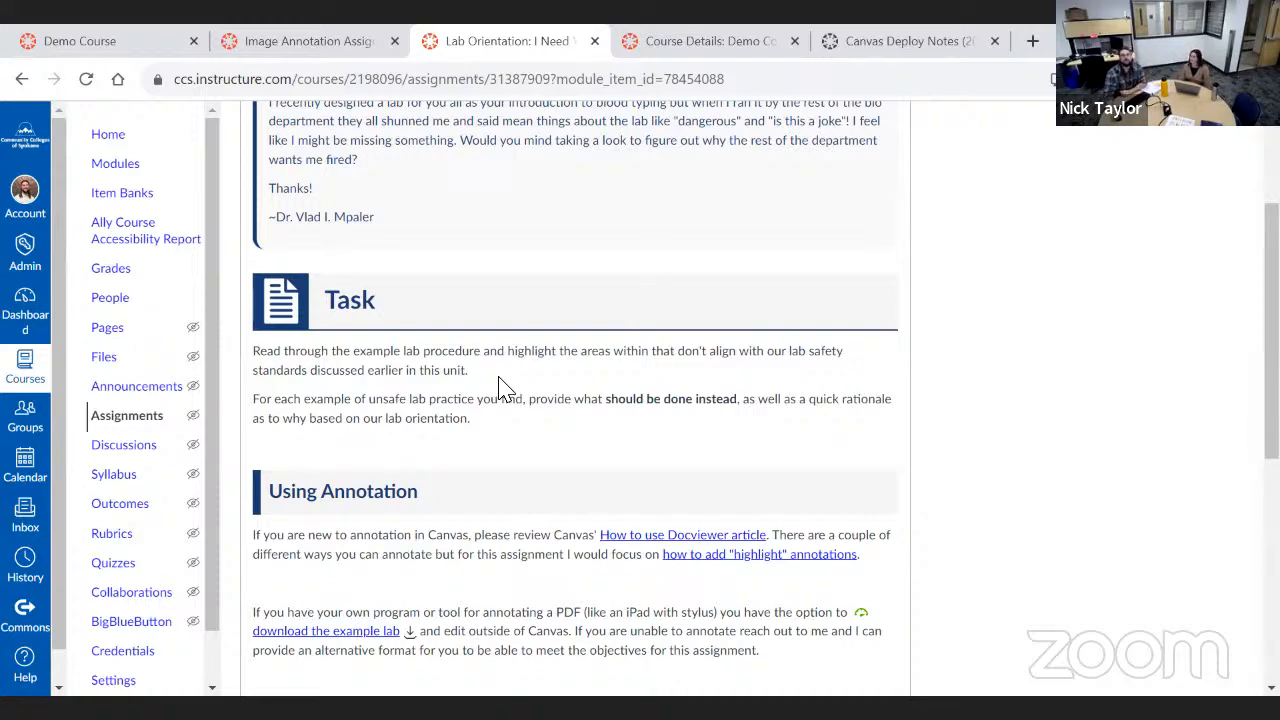
scroll(505, 390, "down", 2)
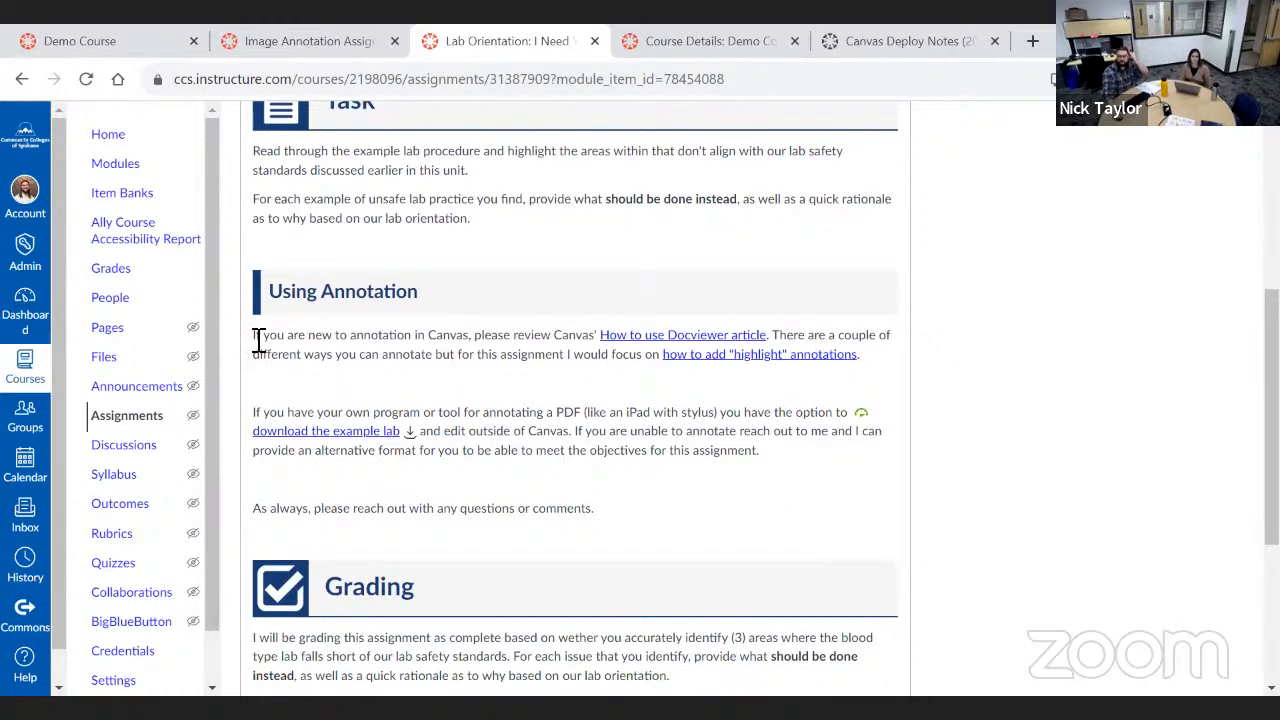
mouse_move(257, 336)
left_mouse_down()
mouse_move(258, 370)
mouse_move(544, 414)
left_mouse_up()
left_click(588, 472)
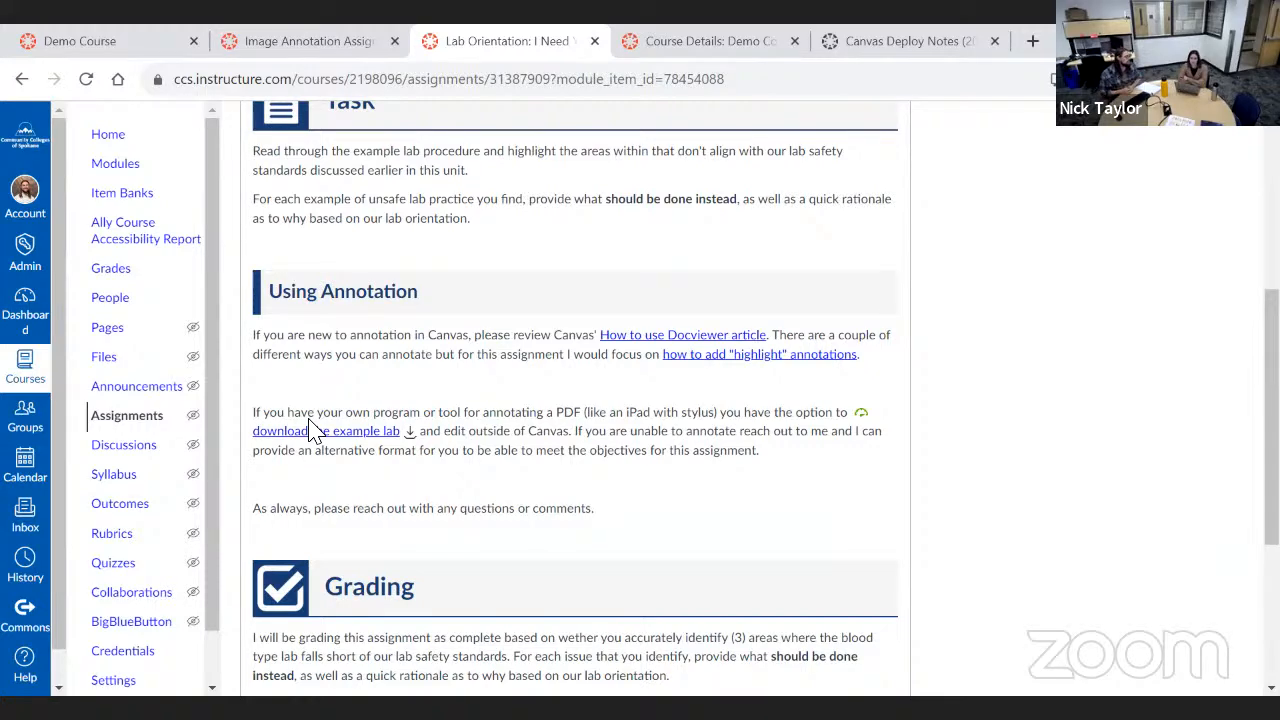
scroll(743, 434, "down", 2)
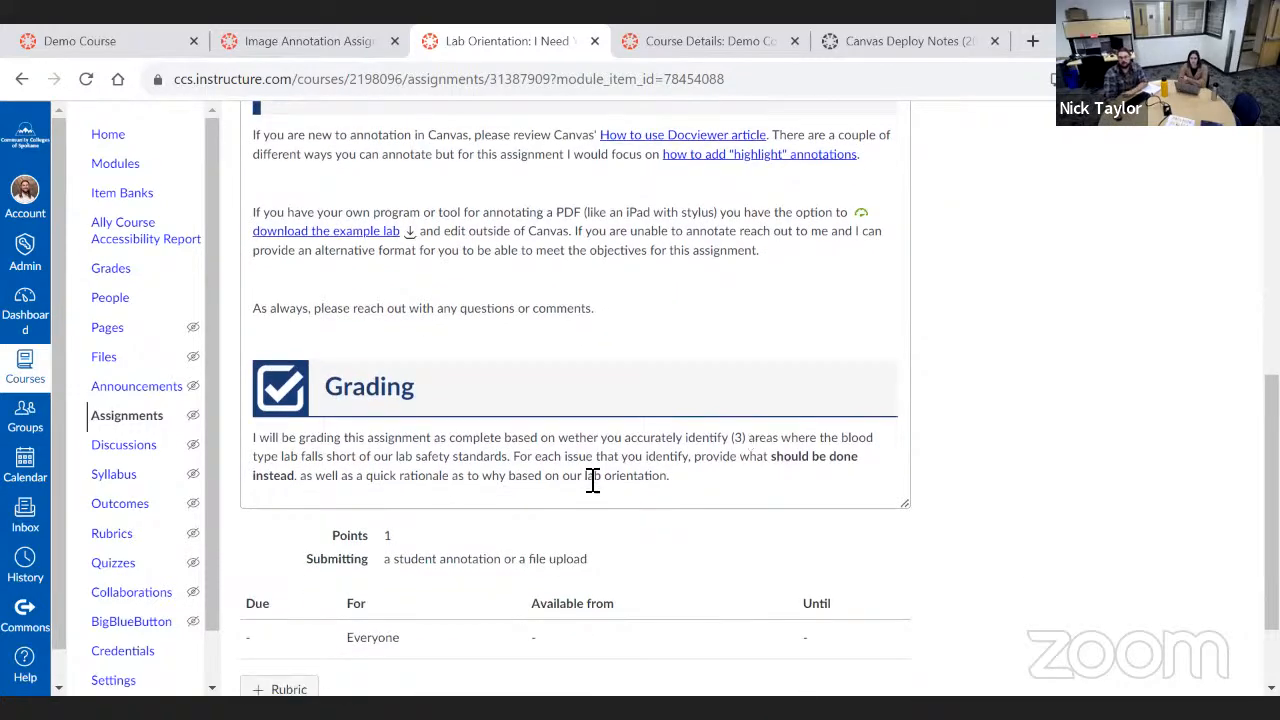
scroll(640, 506, "down", 1)
scroll(643, 508, "up", 4)
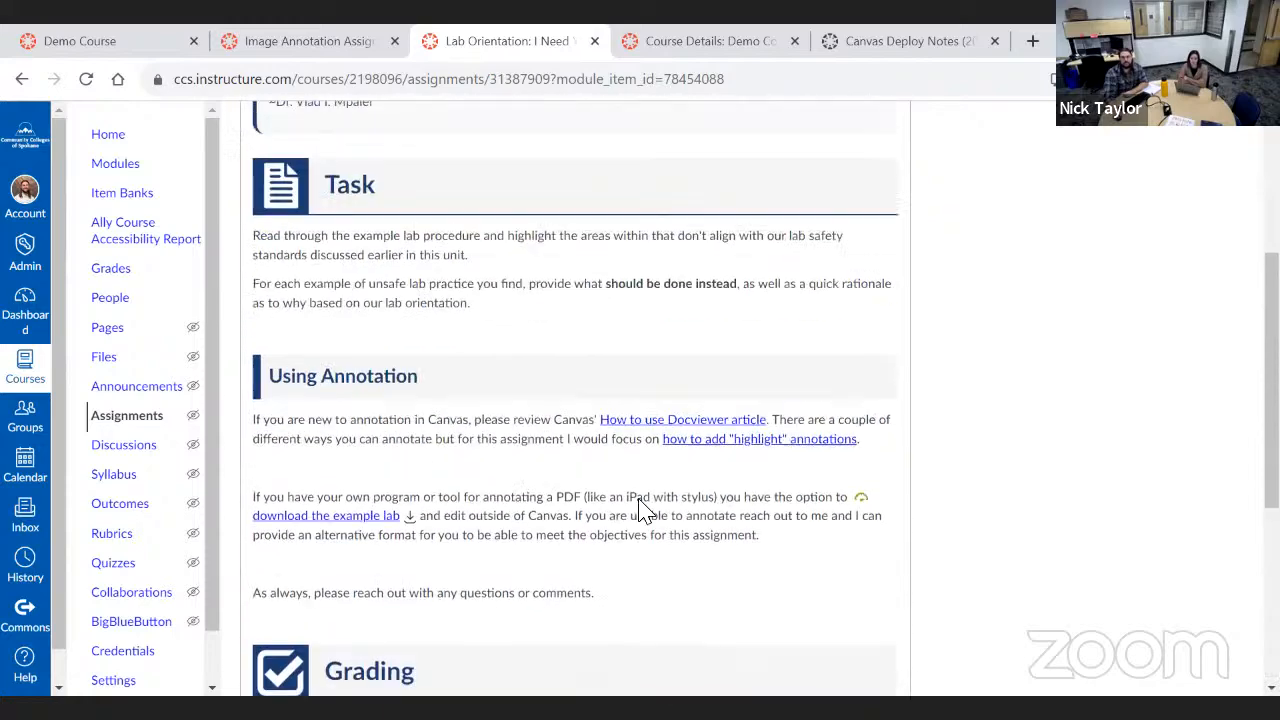
scroll(717, 494, "up", 3)
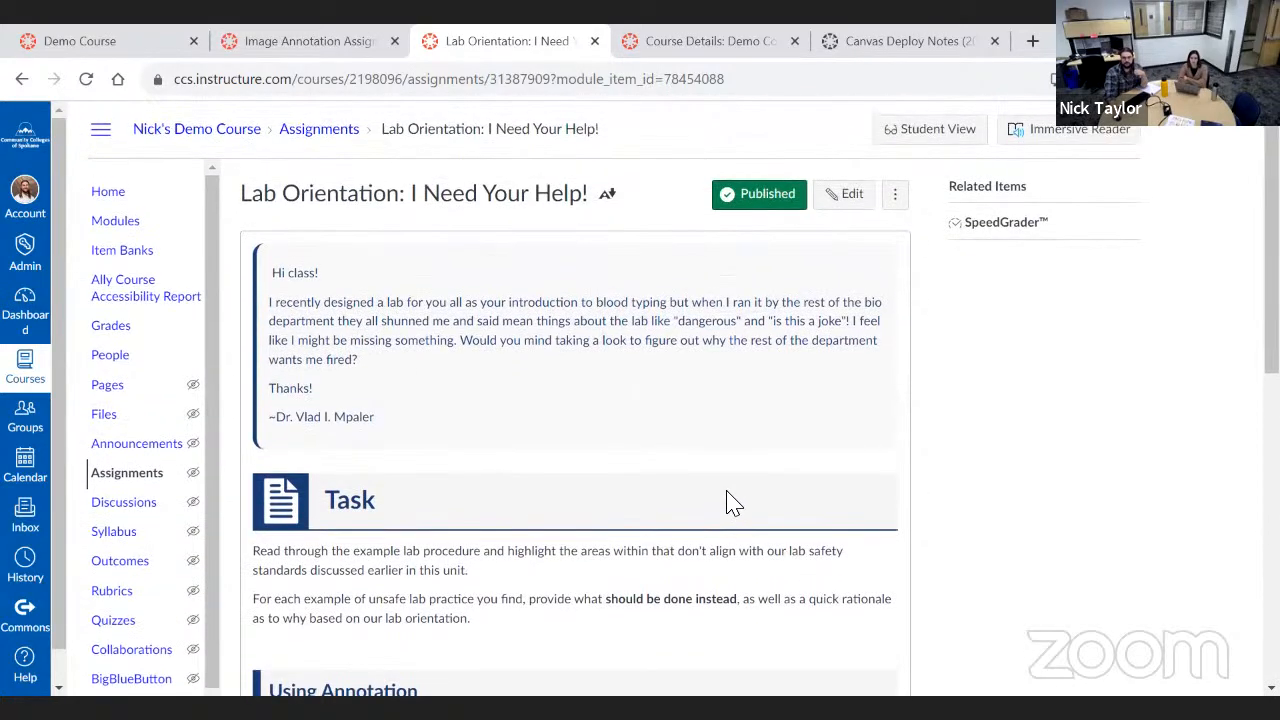
Open the lab assignment for editing, review its Student Annotation and File Uploads settings, and leave without saving
left_click(846, 193)
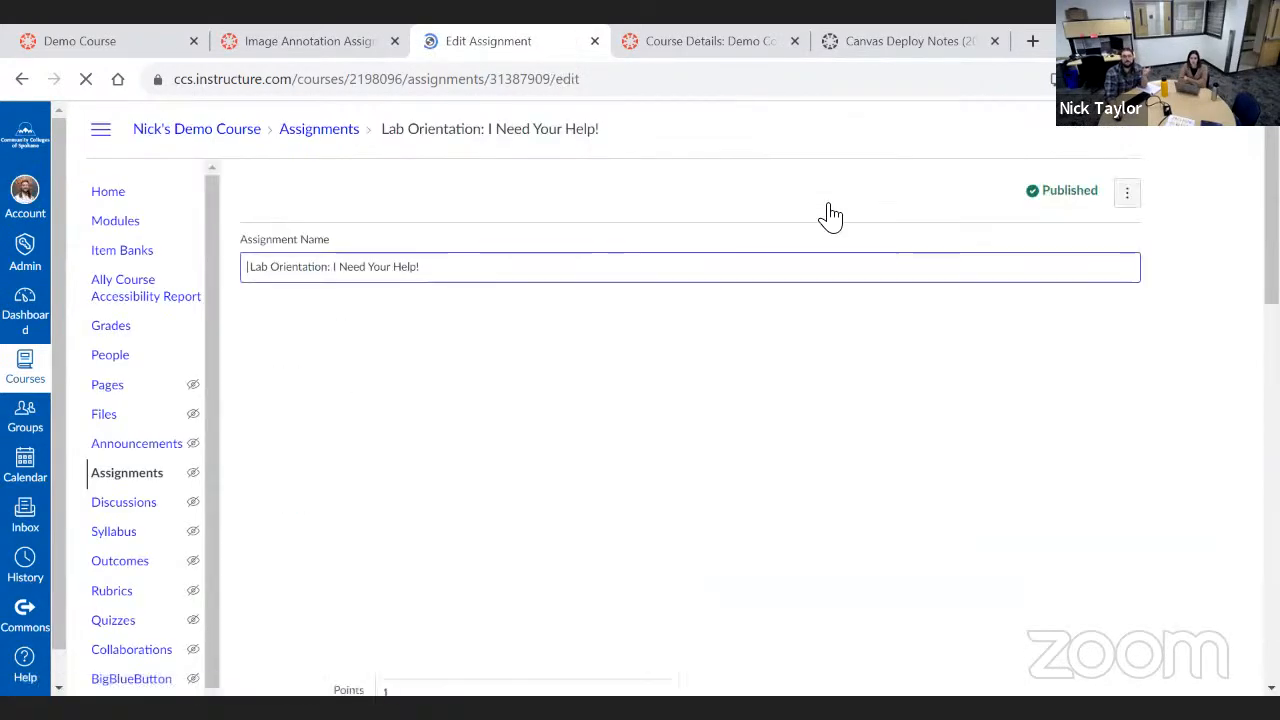
scroll(764, 568, "down", 9)
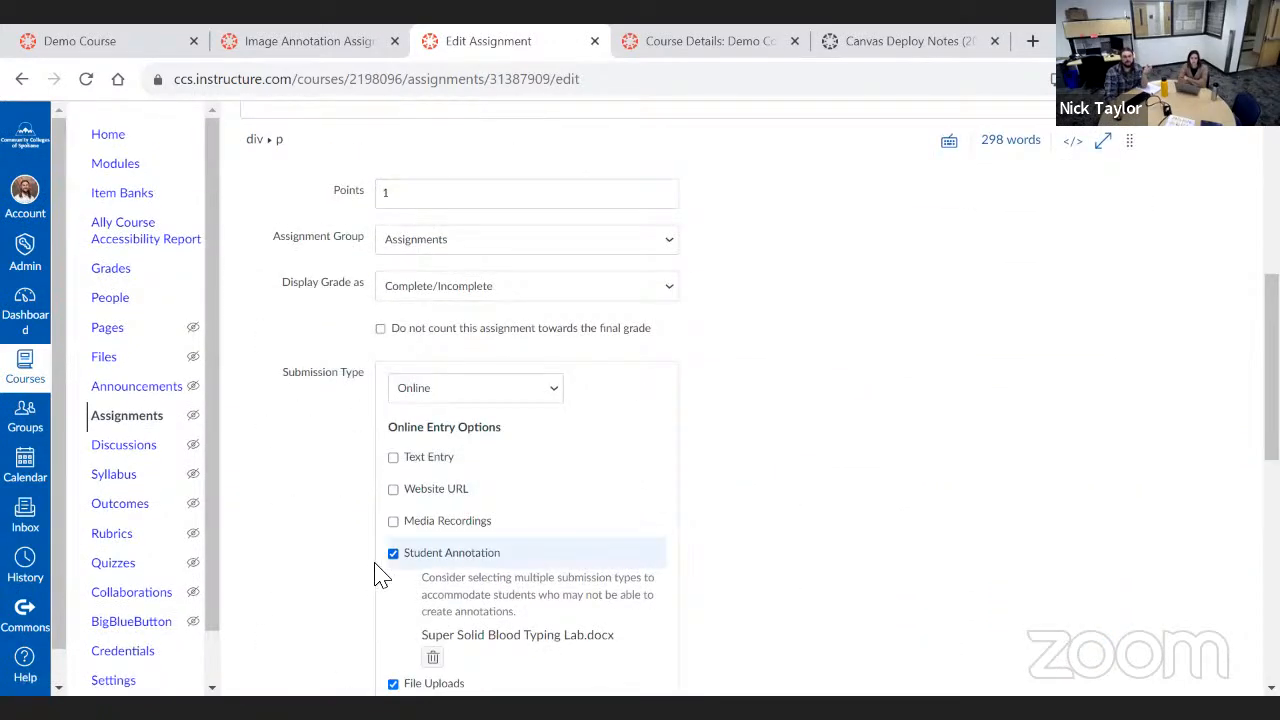
scroll(640, 549, "down", 2)
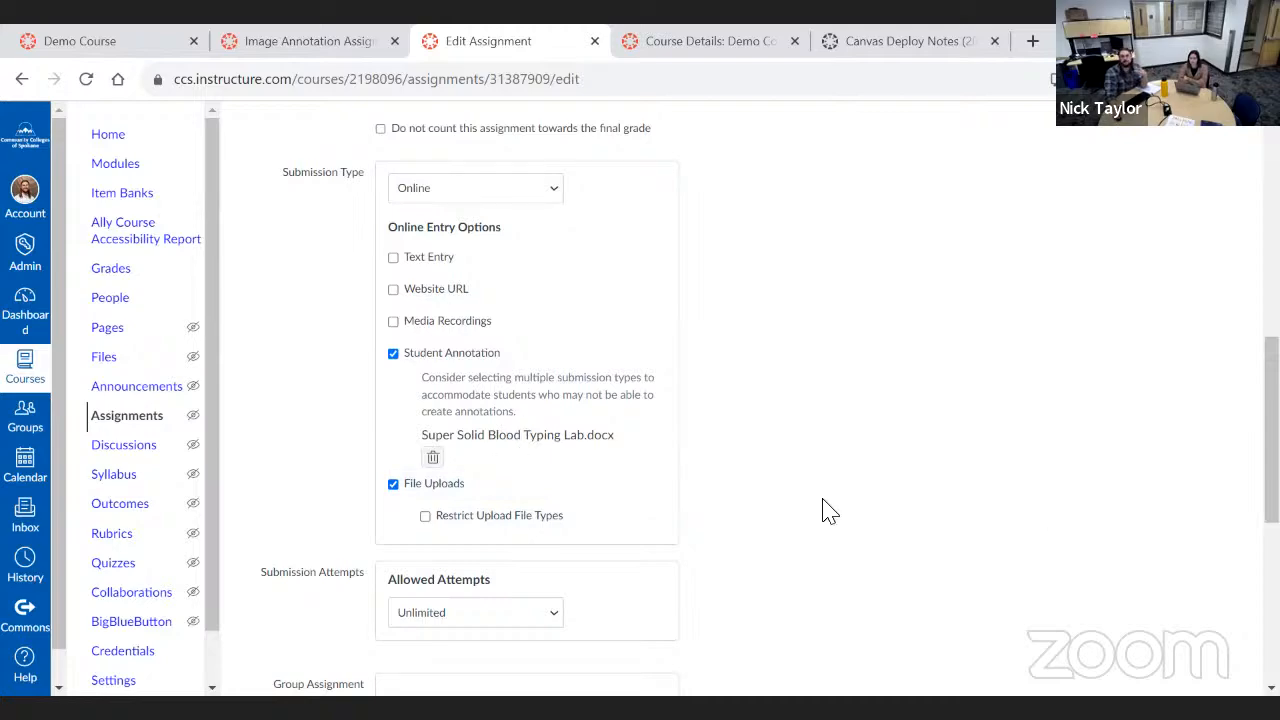
scroll(830, 512, "down", 5)
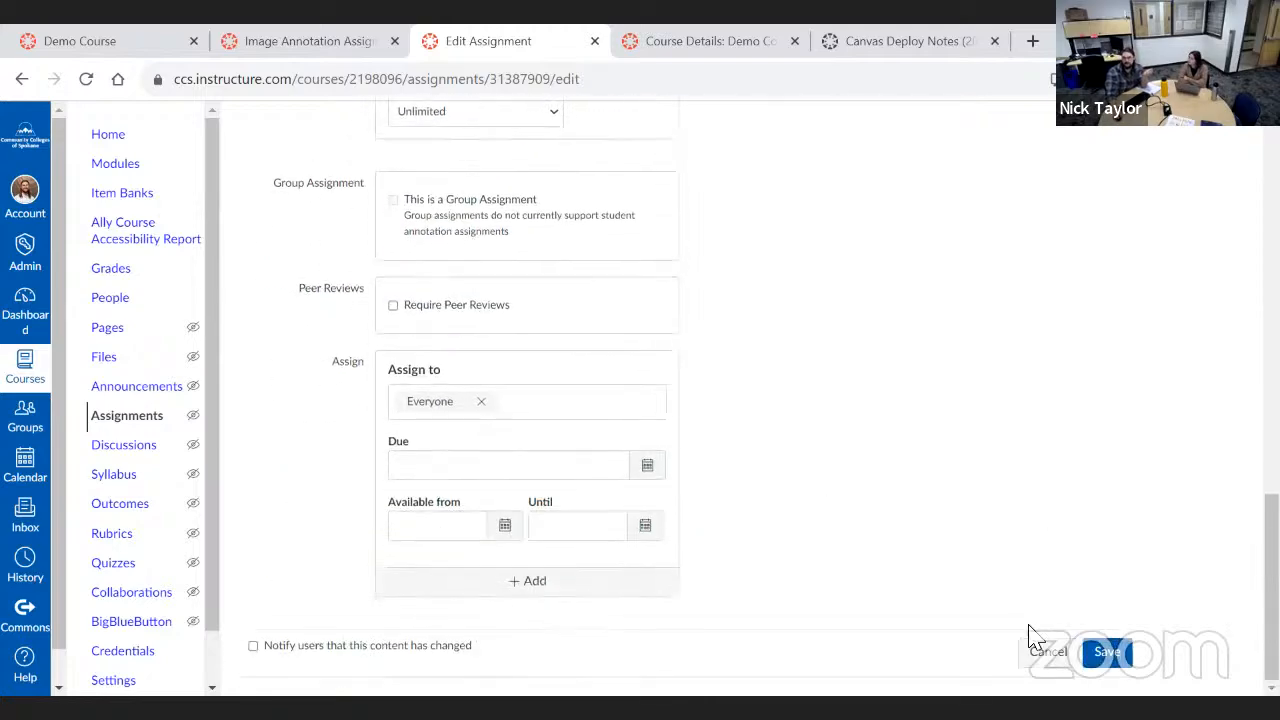
left_click(1047, 652)
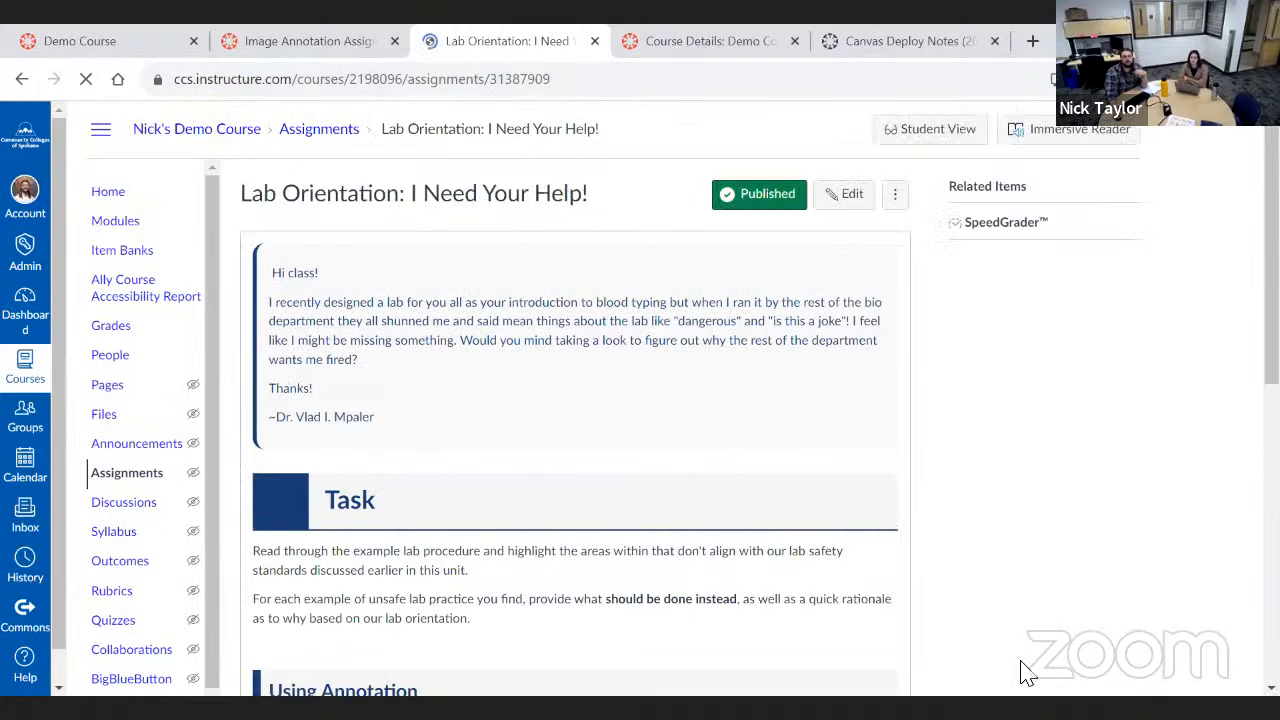
Open the course's people roster and start acting as the demo student listed in the last row
left_click(118, 357)
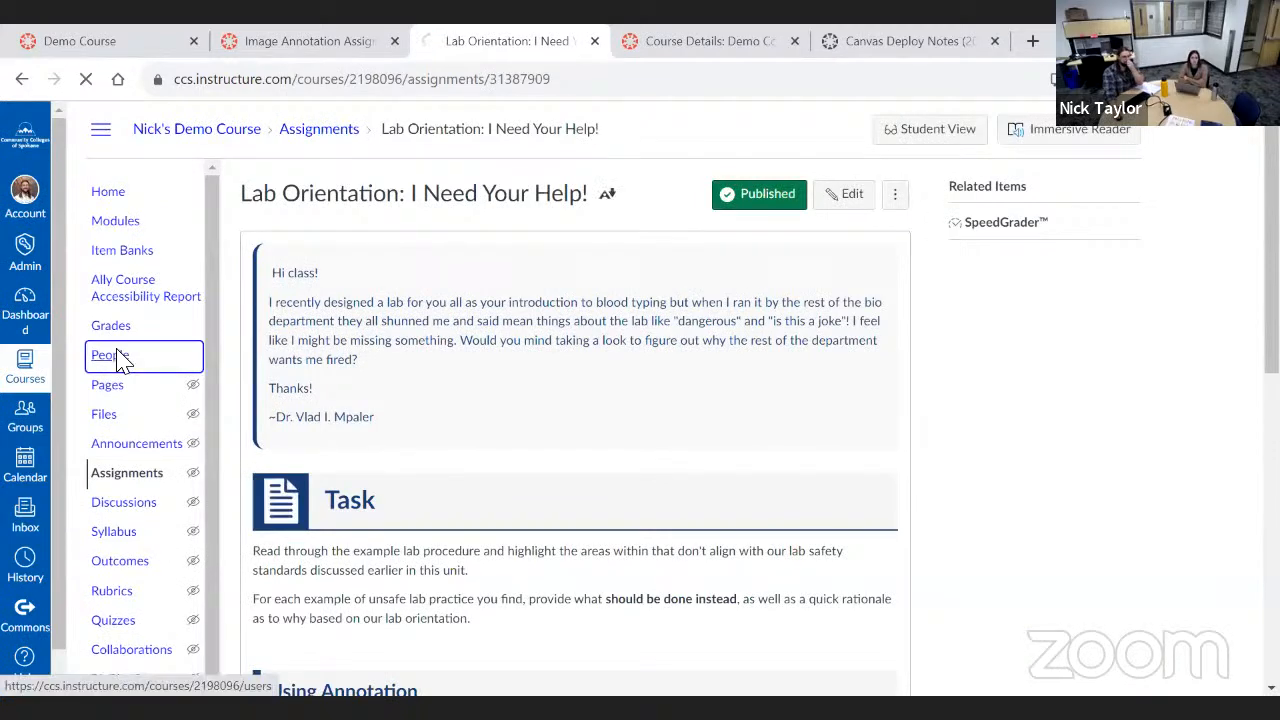
scroll(700, 500, "down", 1)
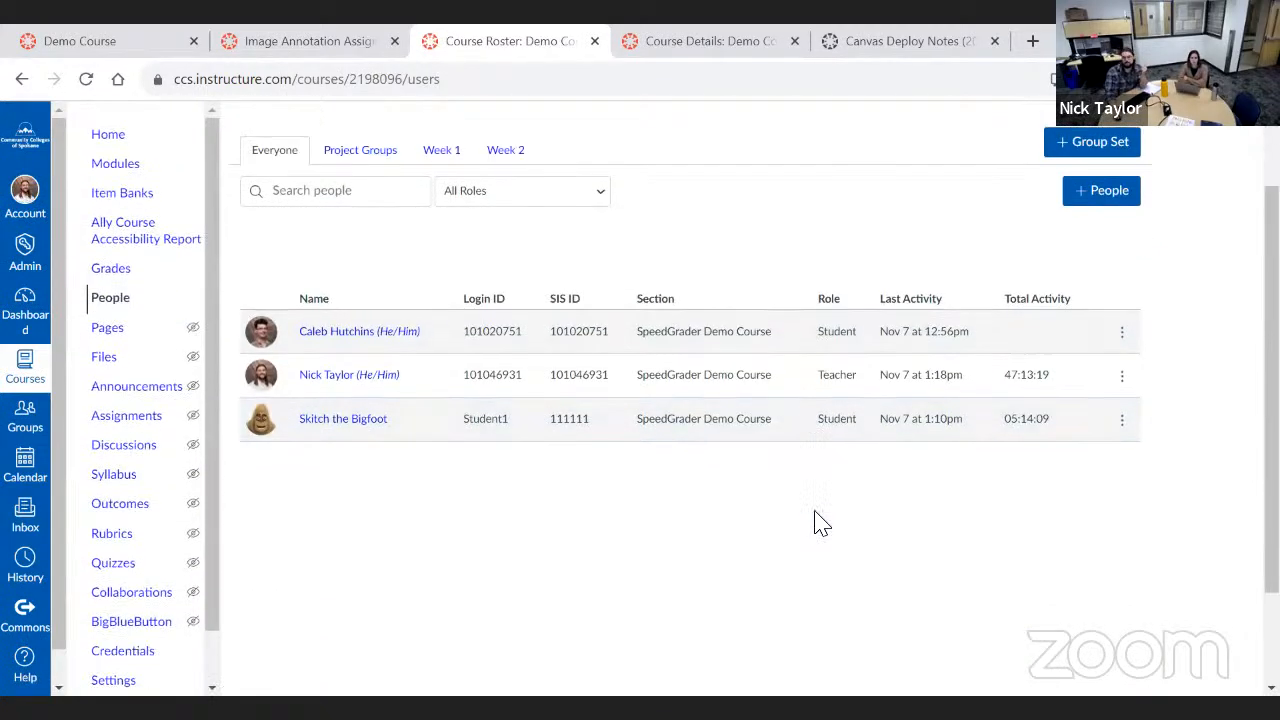
left_click(1122, 418)
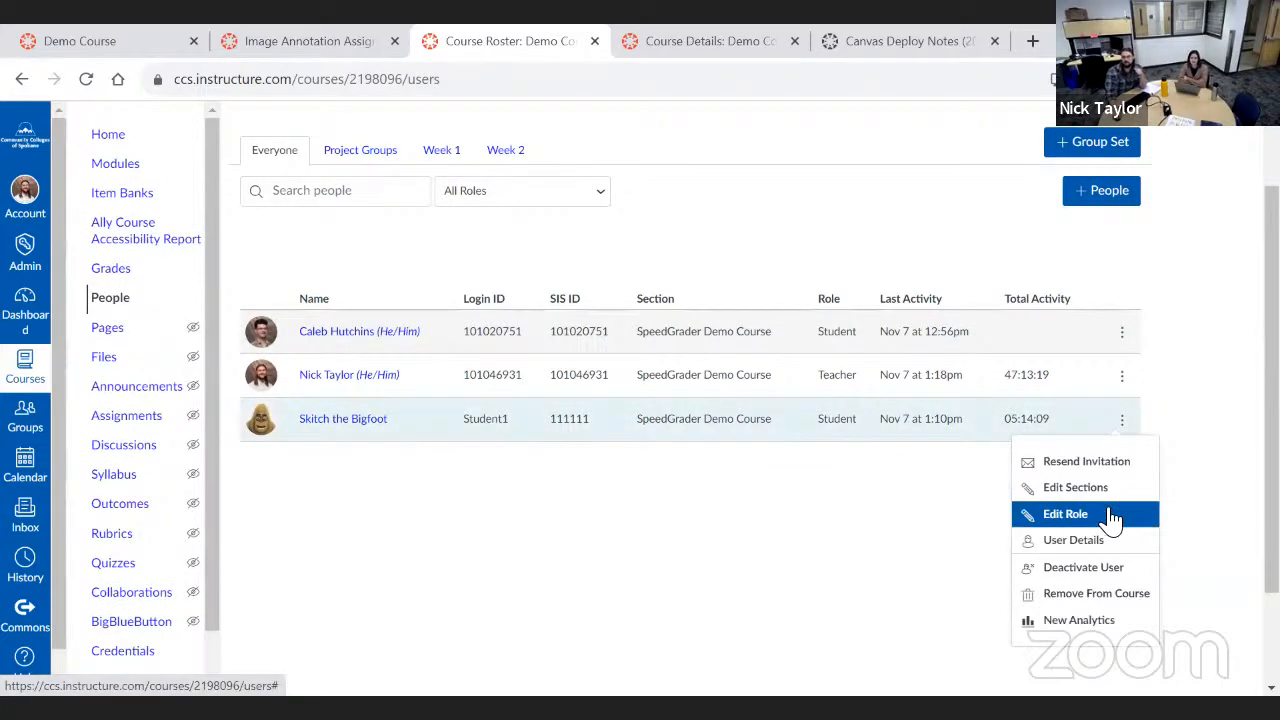
scroll(1105, 527, "down", 1)
scroll(316, 288, "down", 1)
left_click(316, 288)
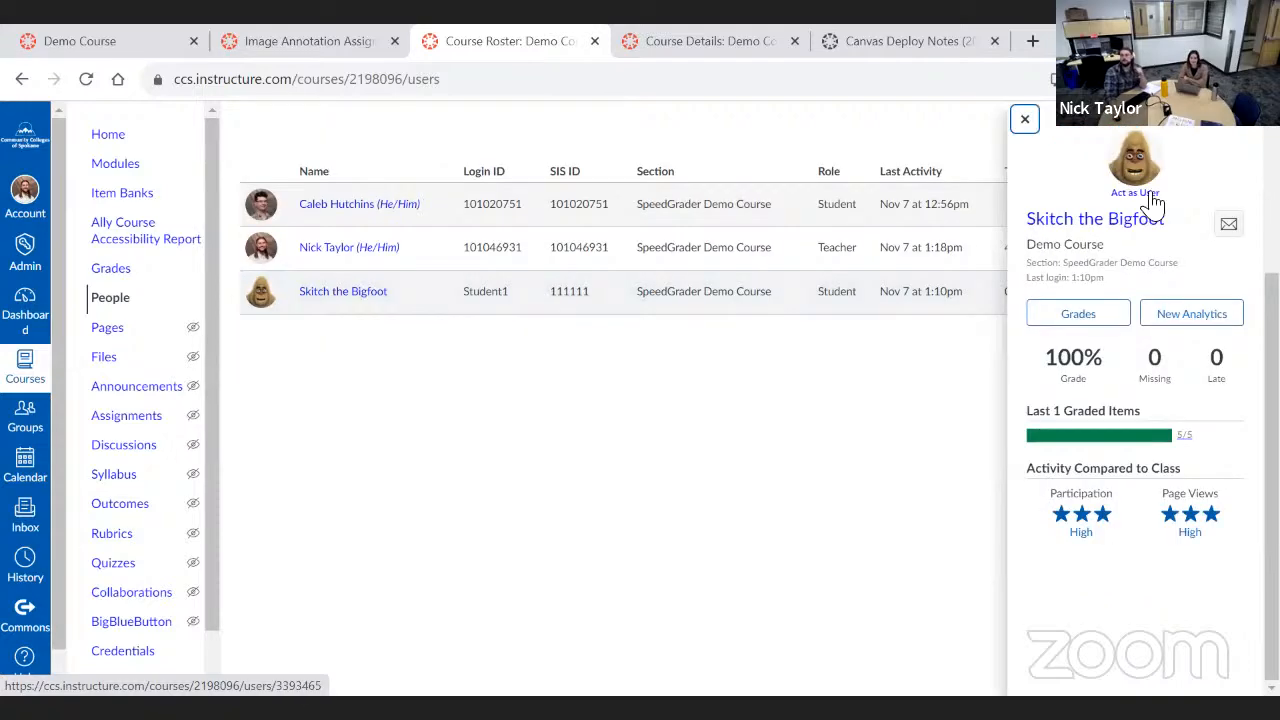
left_click(1153, 198)
scroll(700, 567, "down", 2)
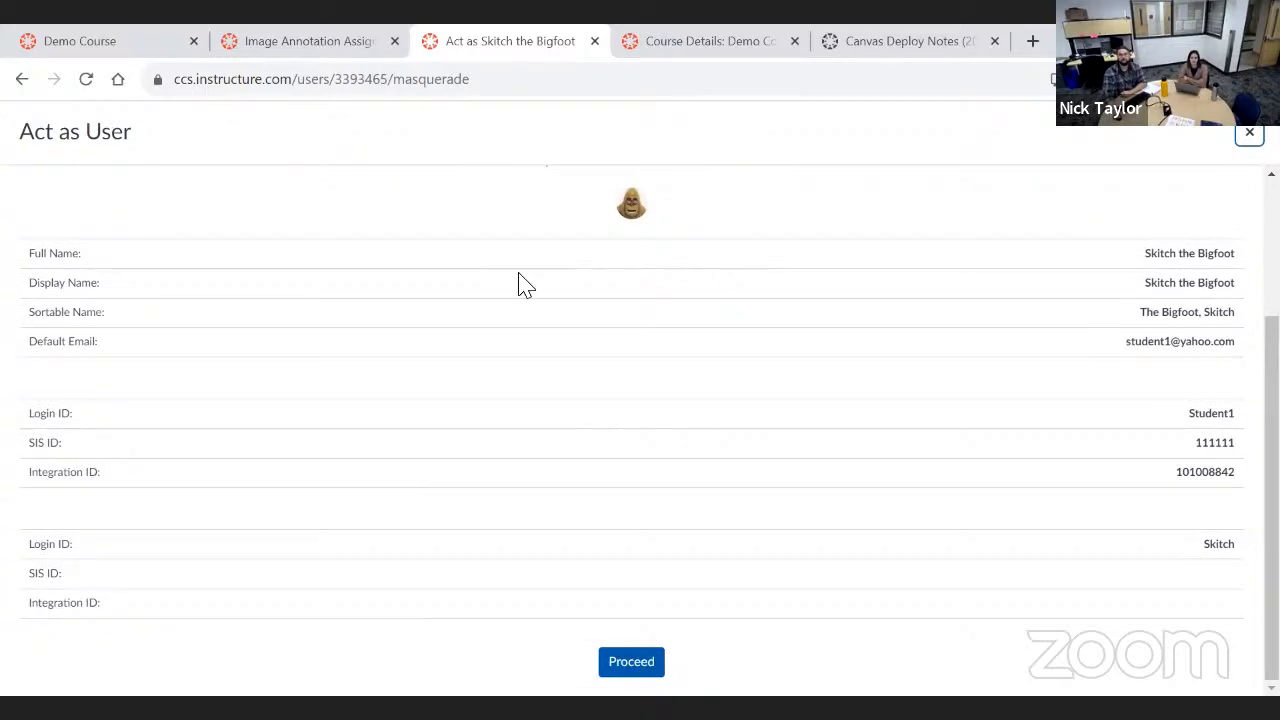
left_click(642, 661)
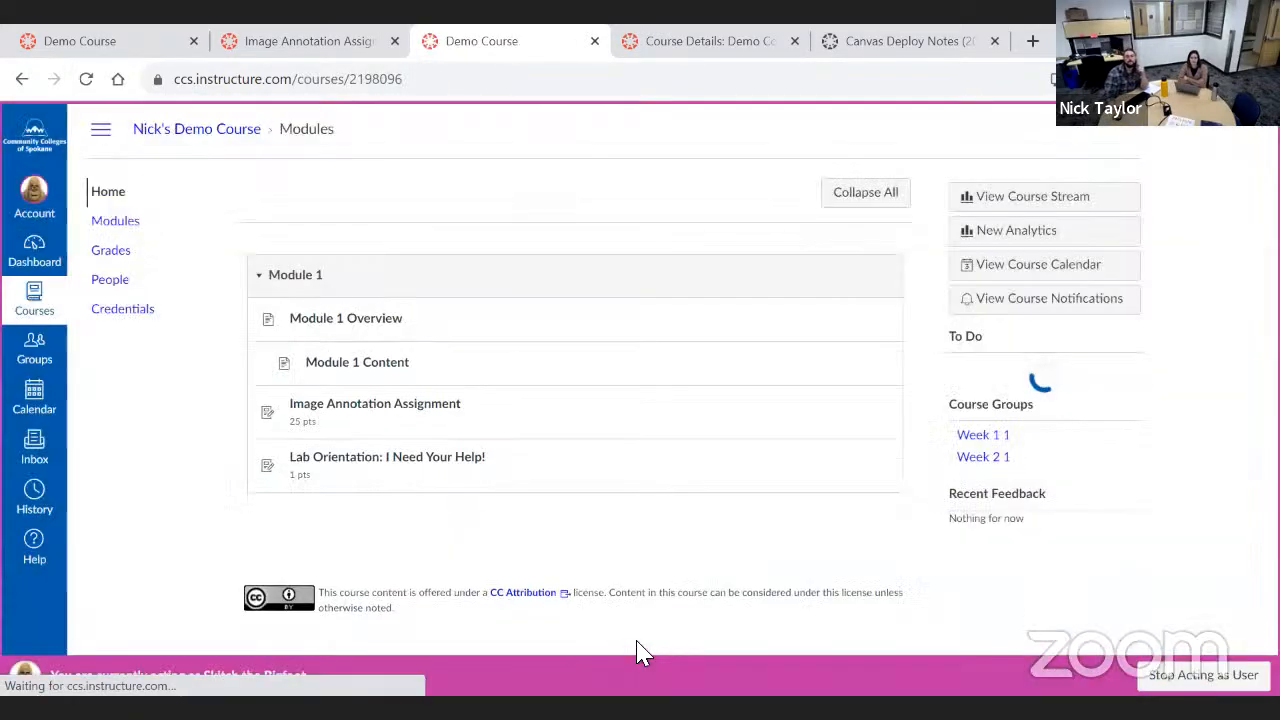
Open "Lab Orientation: I Need Your Help!" as the student and look over its instructions and Student Annotation submission area
left_click(395, 458)
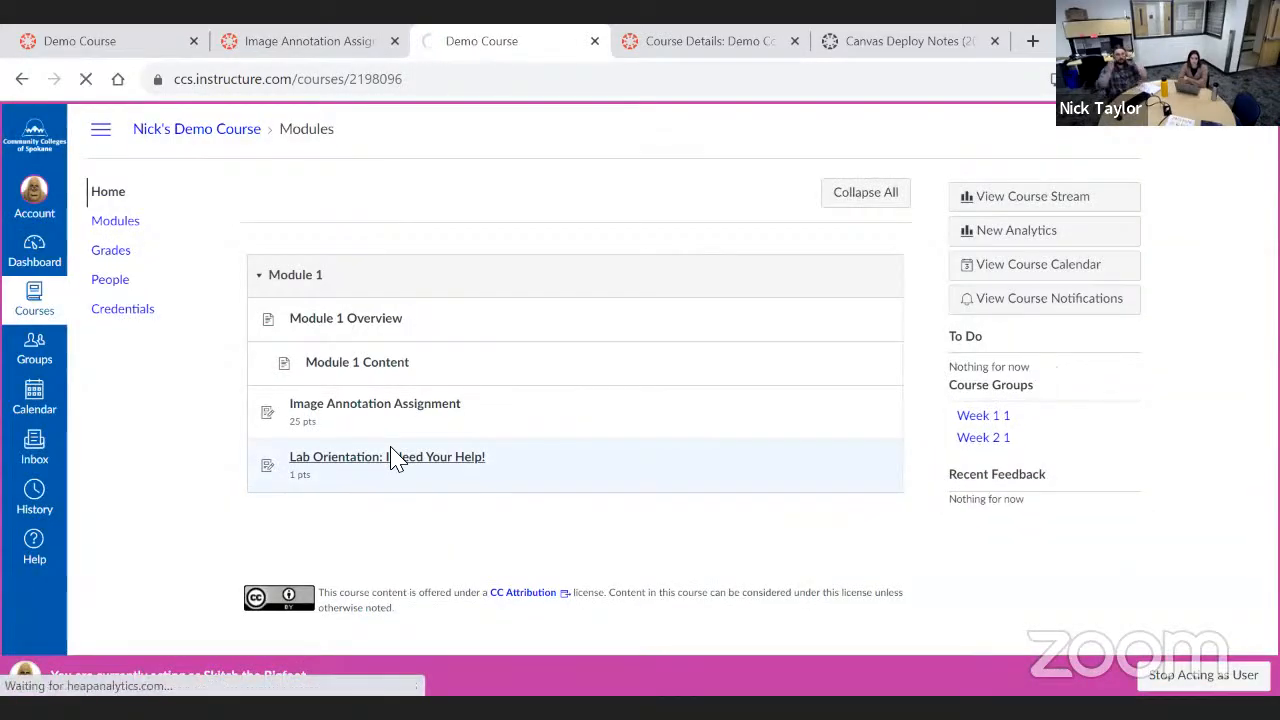
scroll(398, 468, "down", 10)
scroll(398, 468, "down", 5)
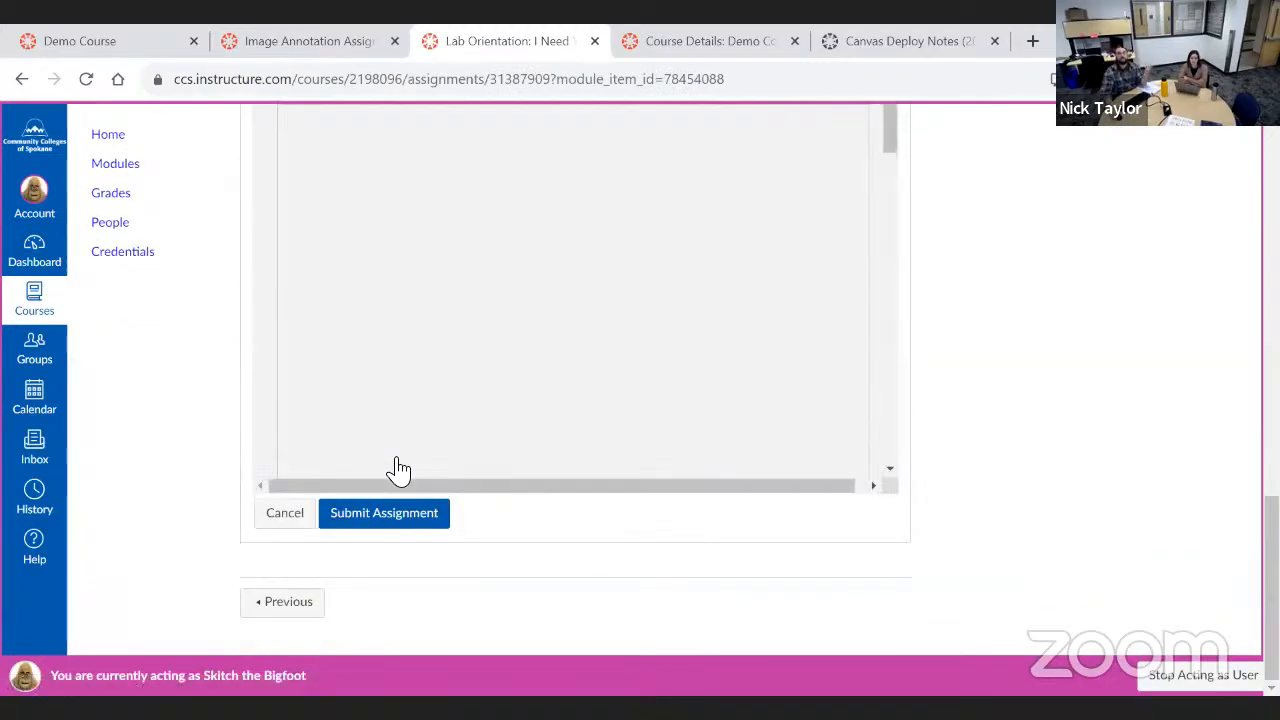
scroll(463, 434, "up", 3)
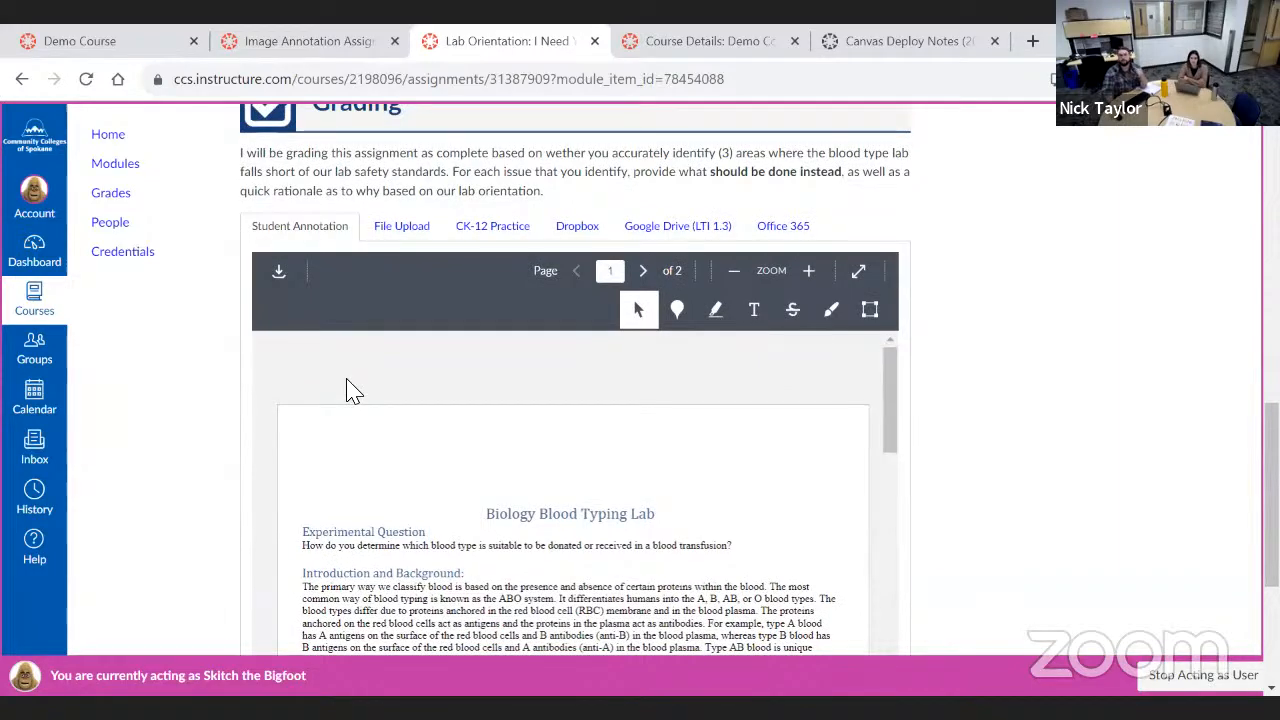
scroll(360, 388, "up", 8)
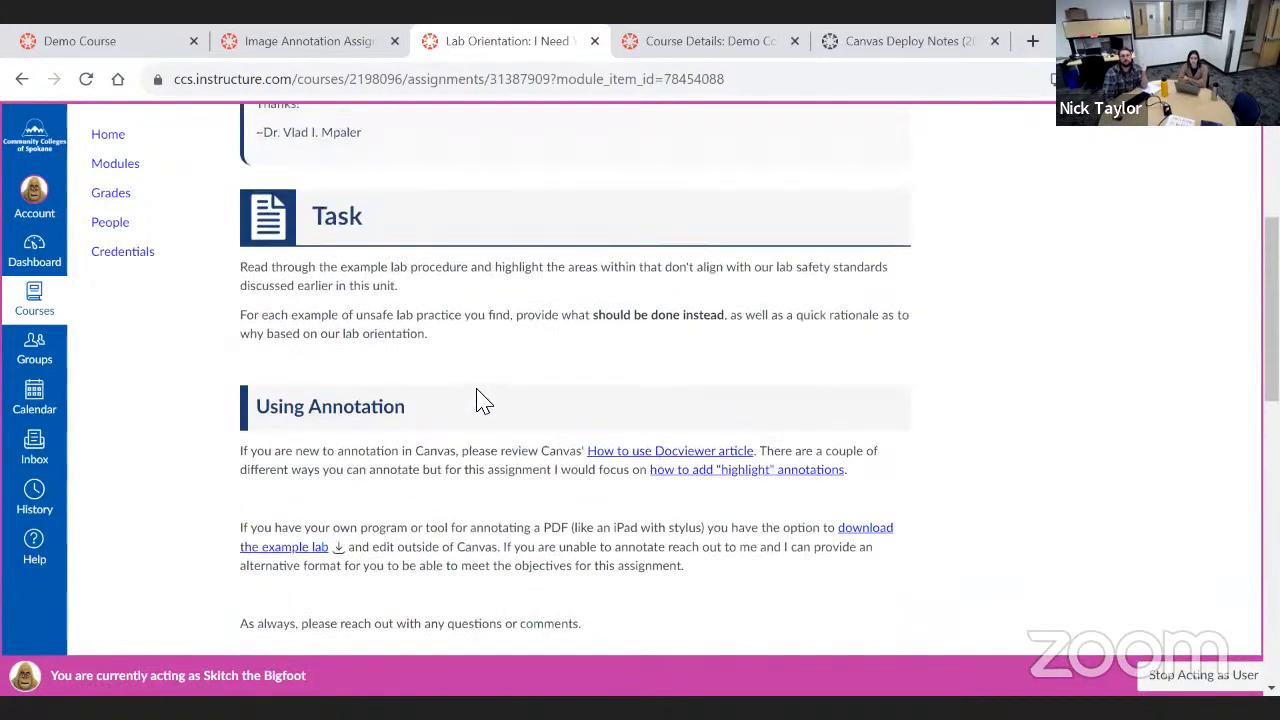
scroll(515, 400, "up", 1)
scroll(434, 374, "down", 4)
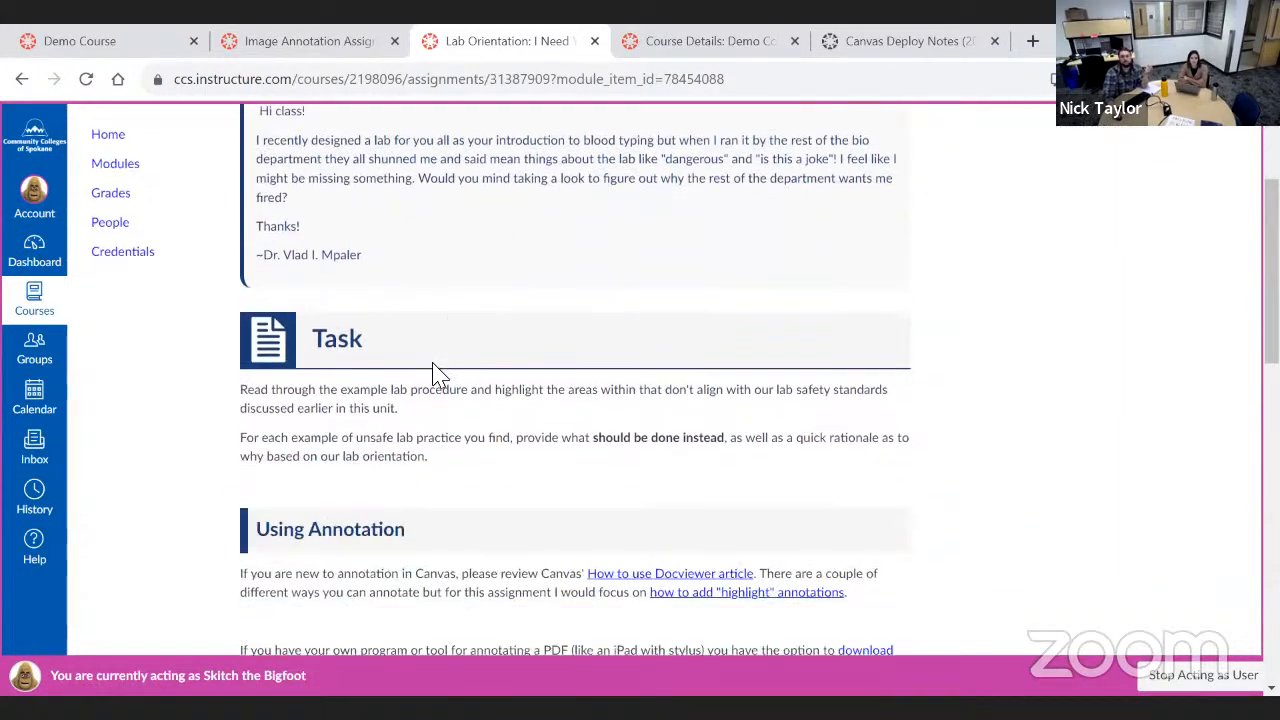
scroll(515, 374, "down", 5)
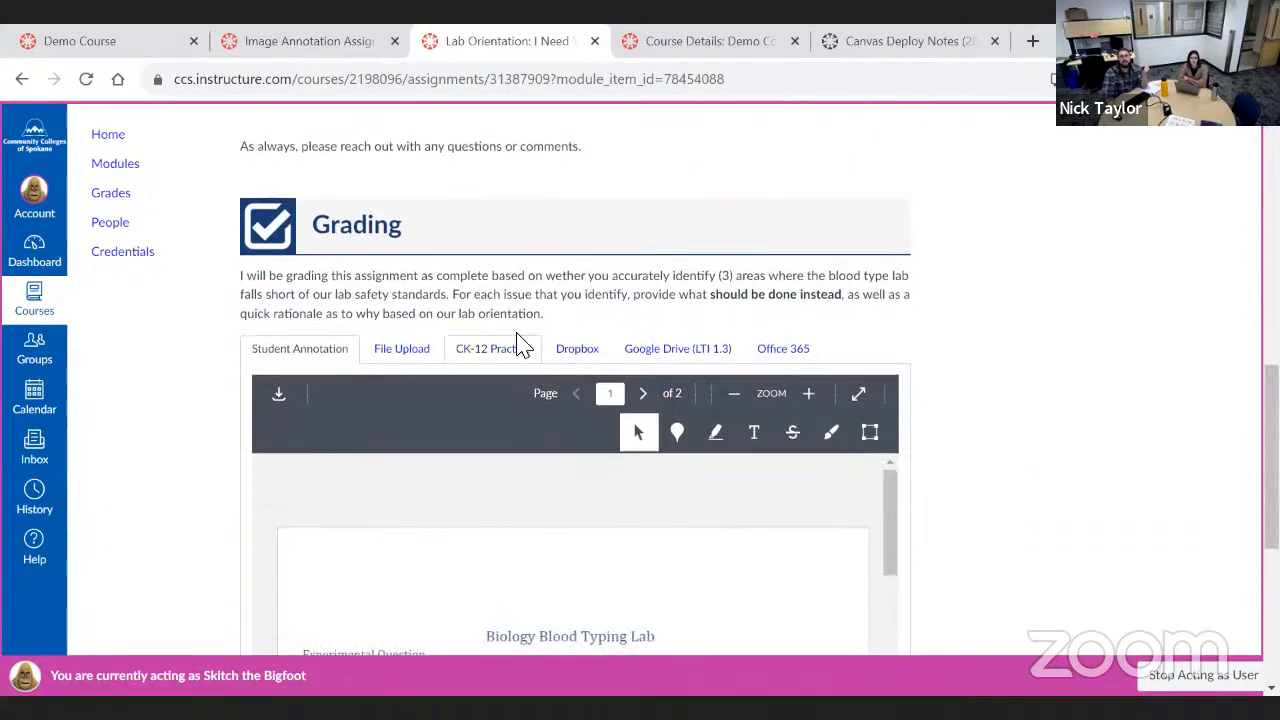
scroll(643, 275, "down", 2)
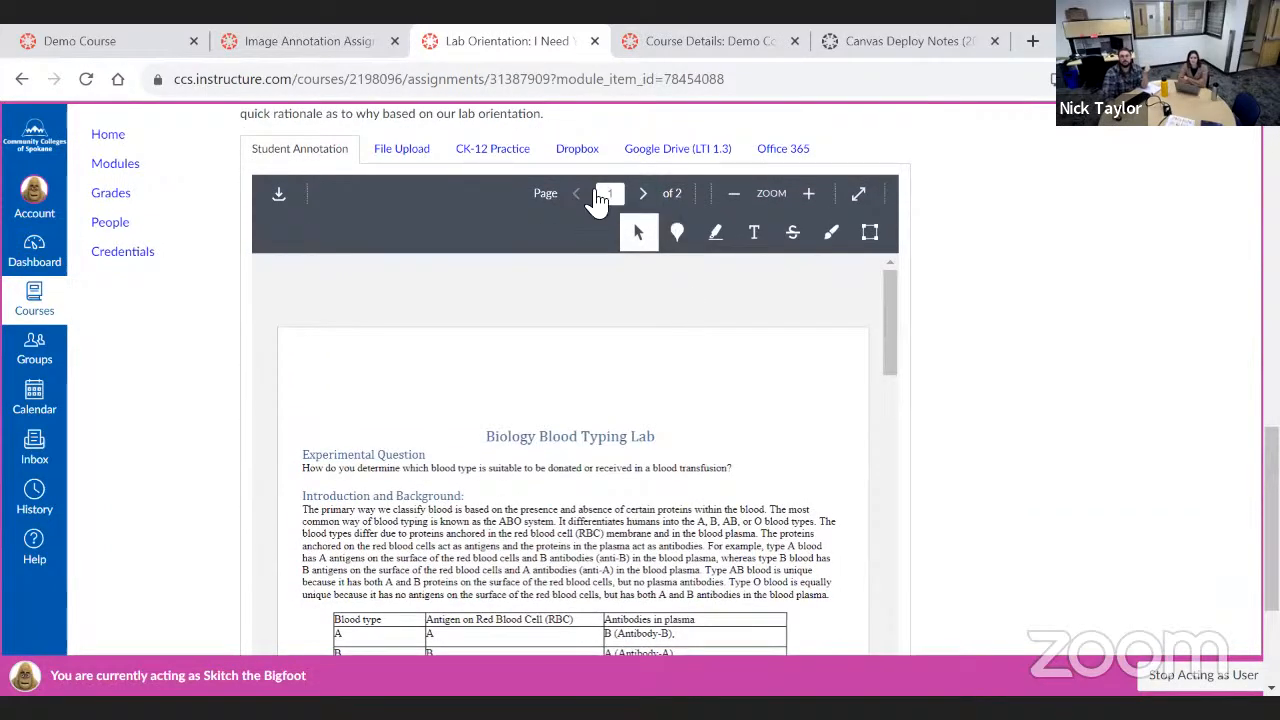
Examine both pages of the Biology Blood Typing Lab document, including the introduction, Preparing for Lab and Procedure sections
left_click(643, 204)
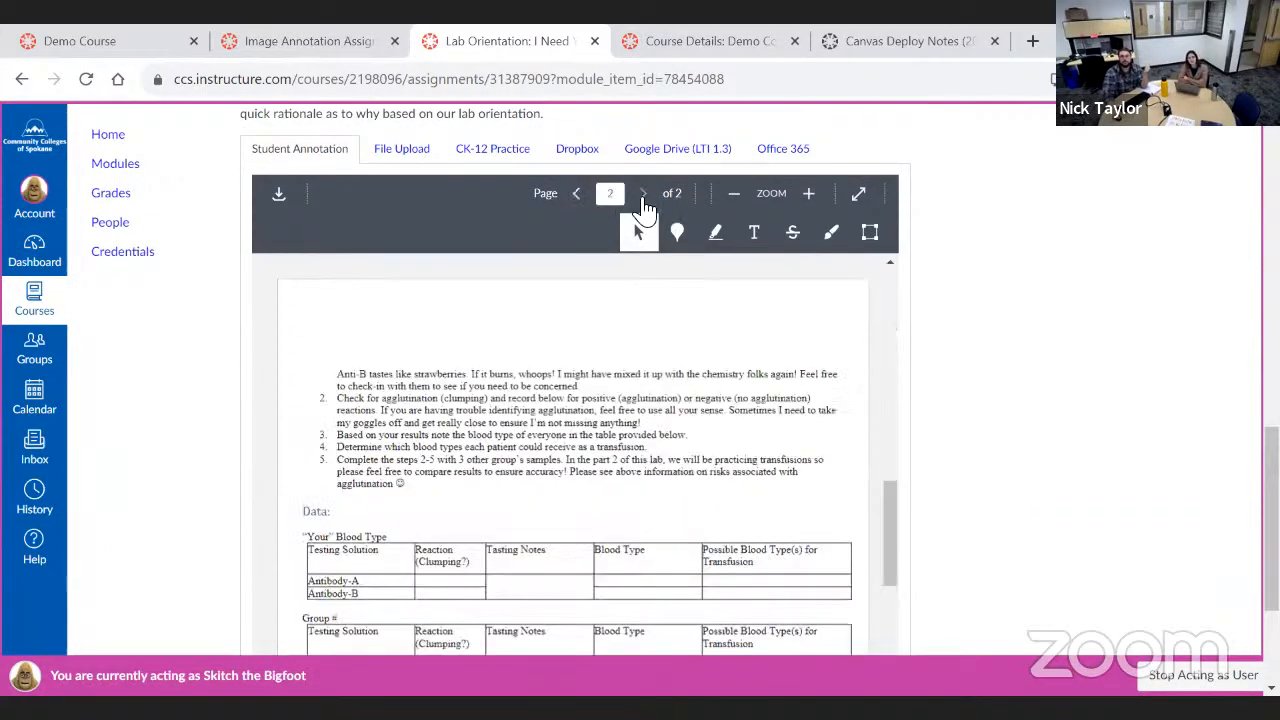
left_click(579, 198)
scroll(994, 349, "down", 1)
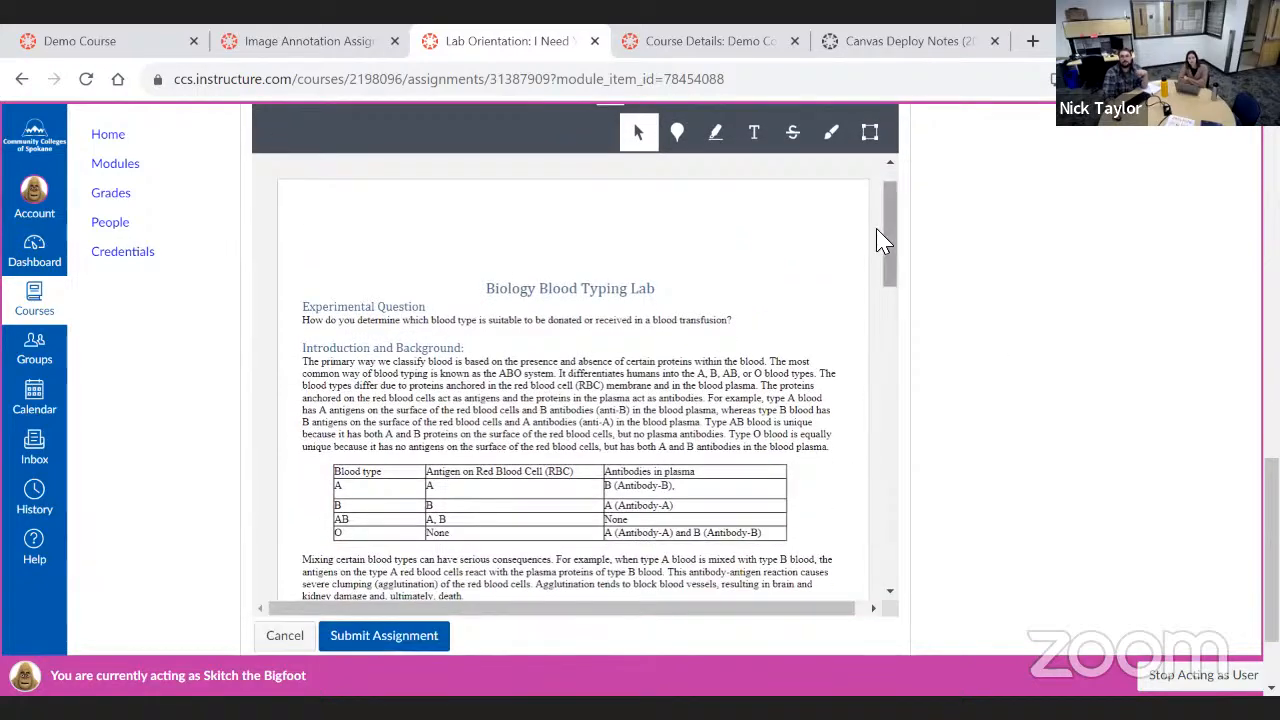
left_click_drag(878, 240, 893, 270)
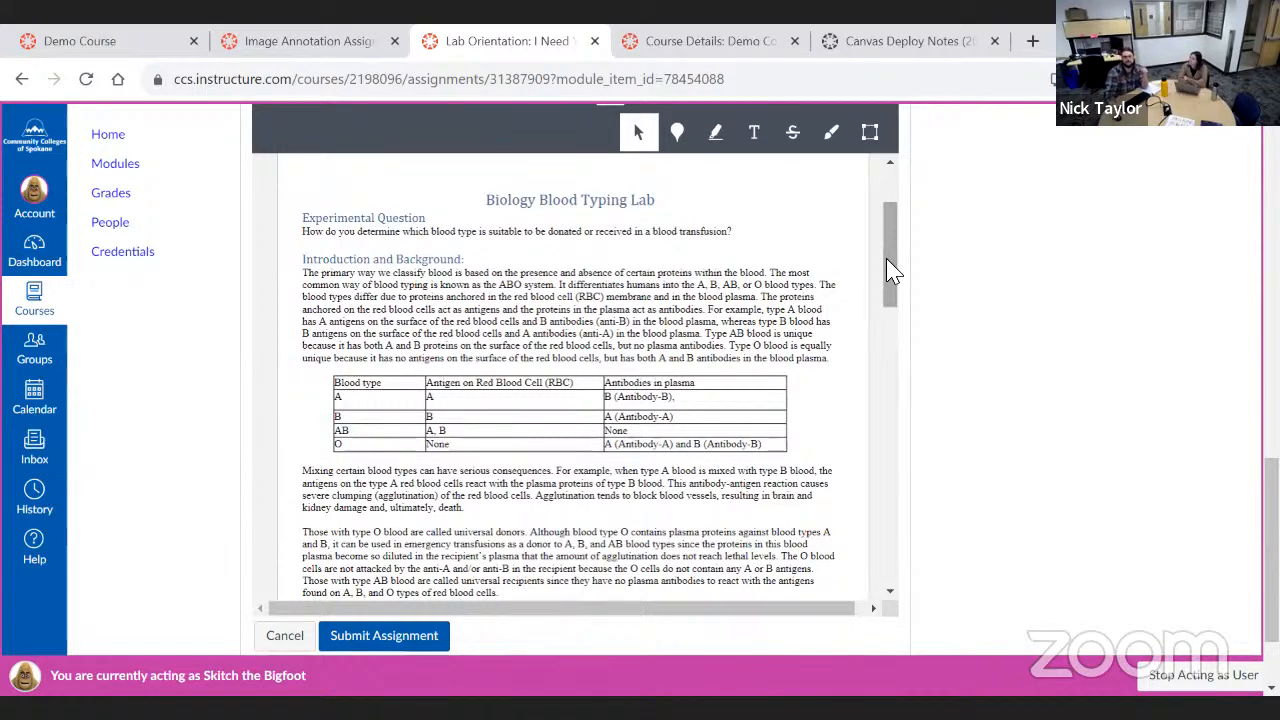
scroll(806, 321, "down", 3)
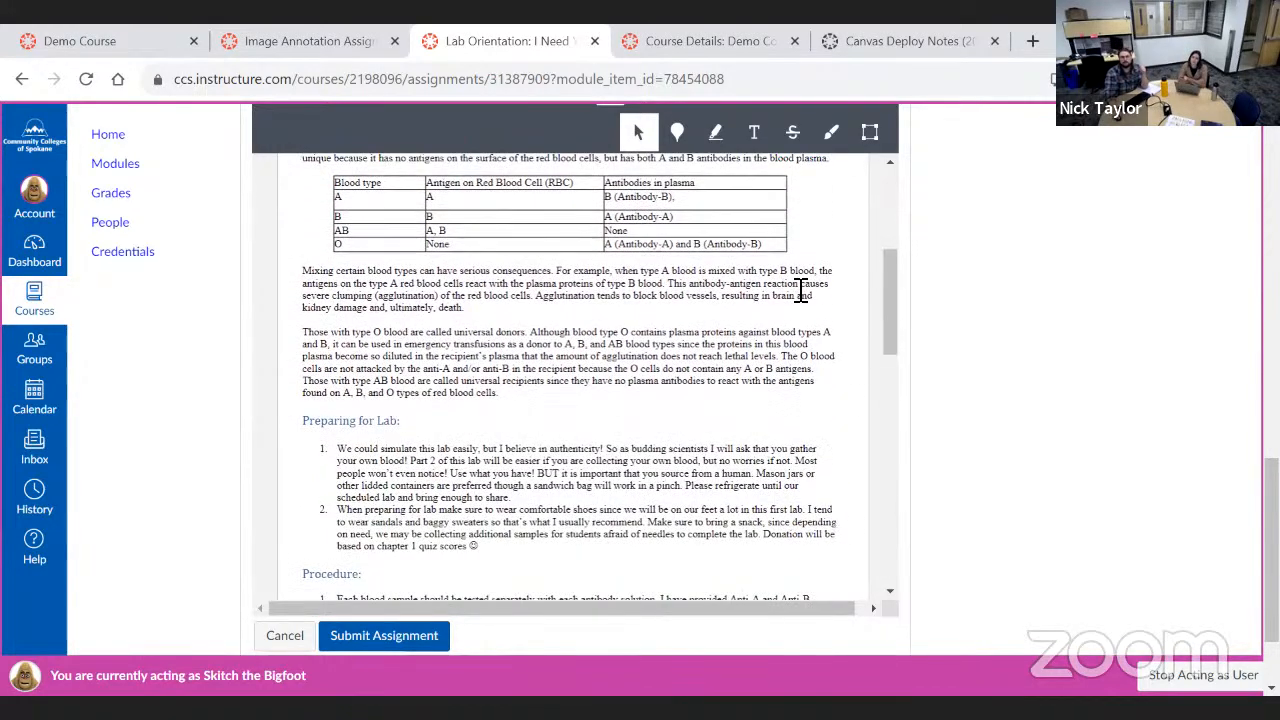
scroll(801, 290, "down", 1)
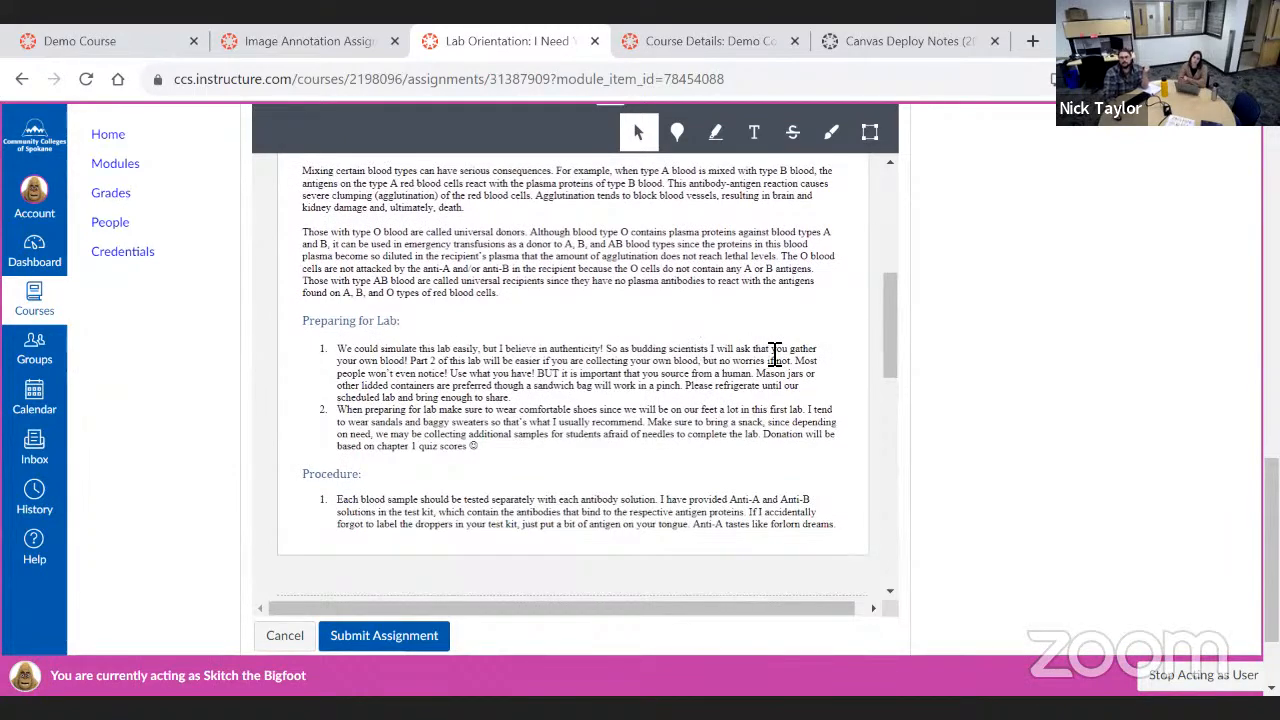
scroll(800, 357, "up", 1)
scroll(485, 400, "down", 2)
scroll(493, 370, "up", 1)
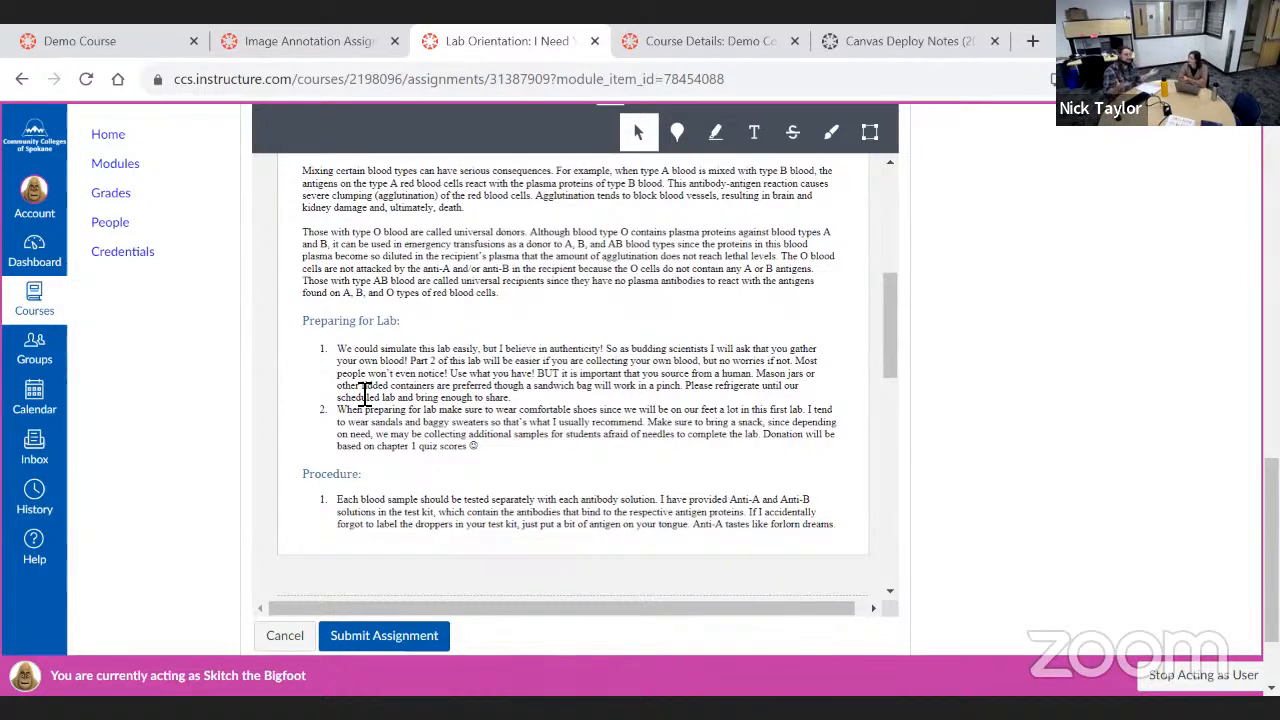
Highlight "wear sandals and baggy sweaters" in yellow under Preparing for Lab and attach the comment "nope"
left_click(715, 132)
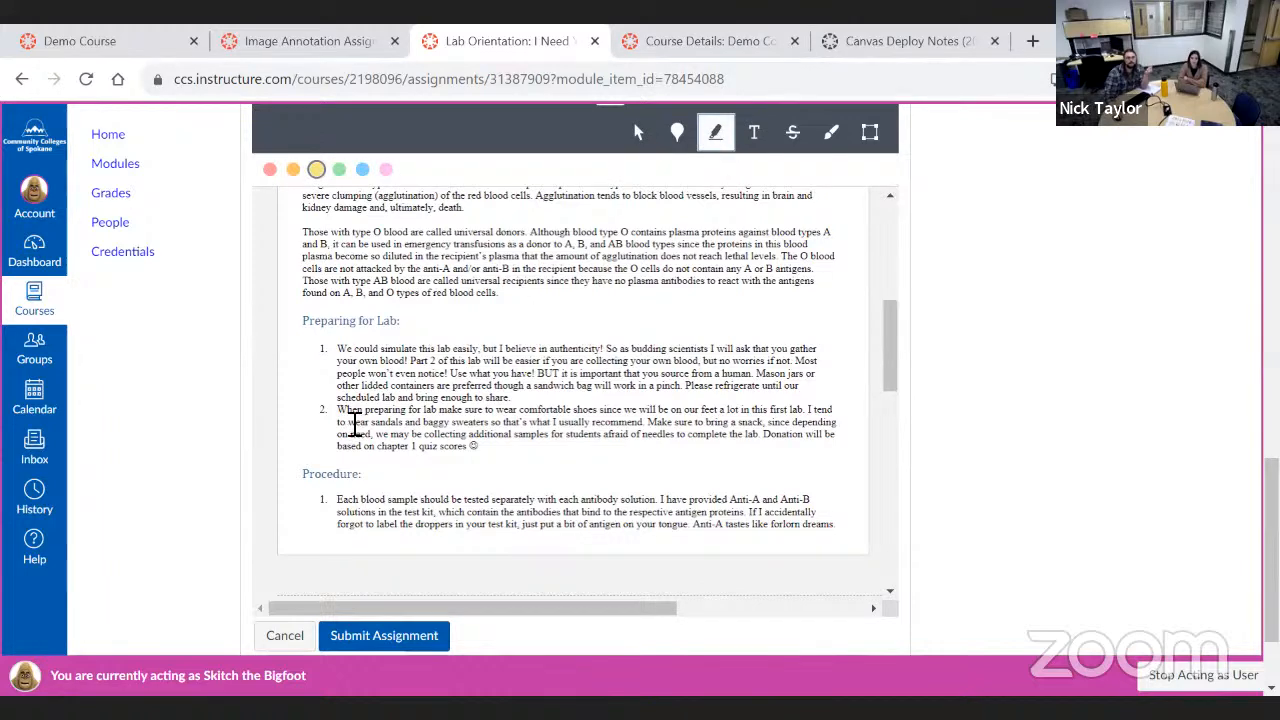
left_click_drag(352, 422, 463, 408)
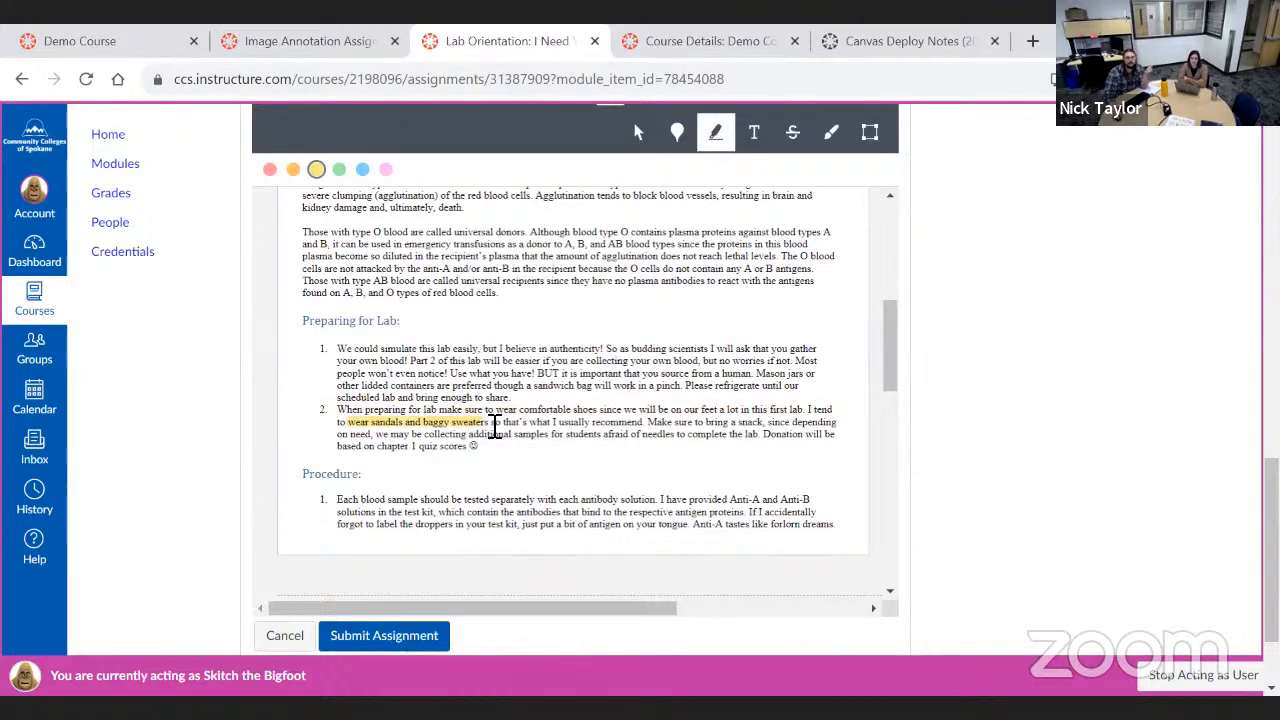
left_click(866, 418)
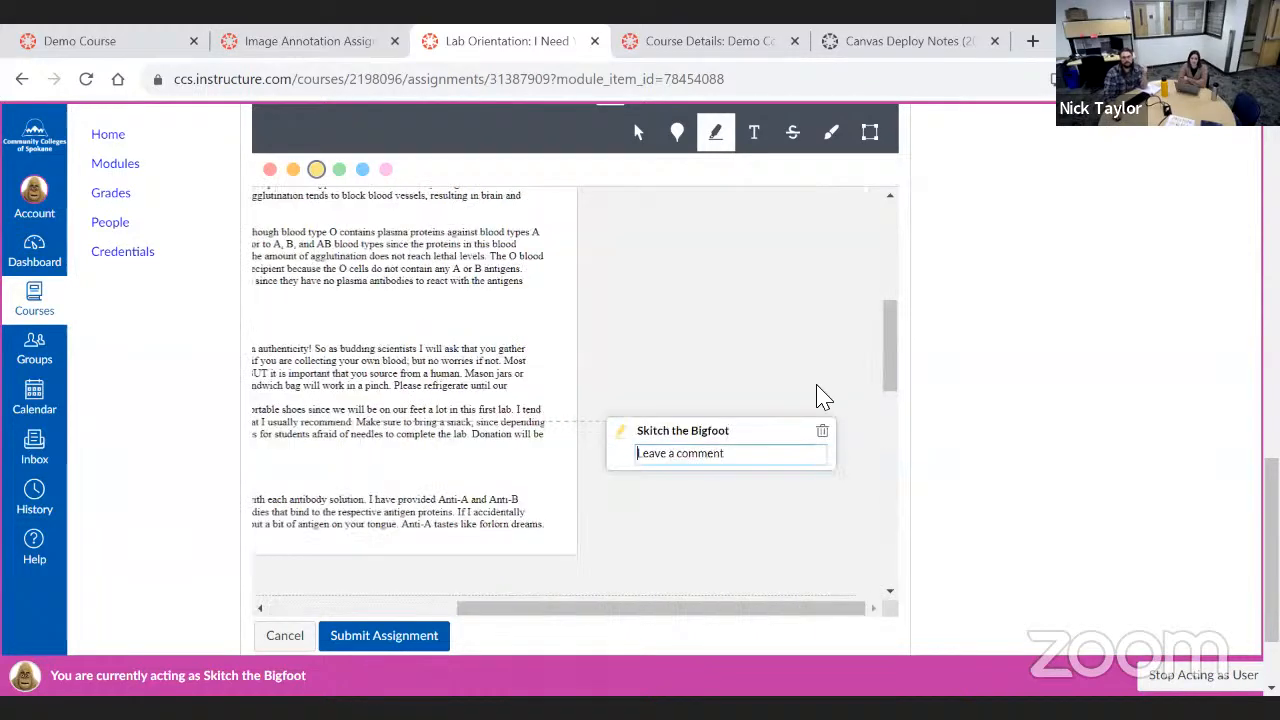
type("nope")
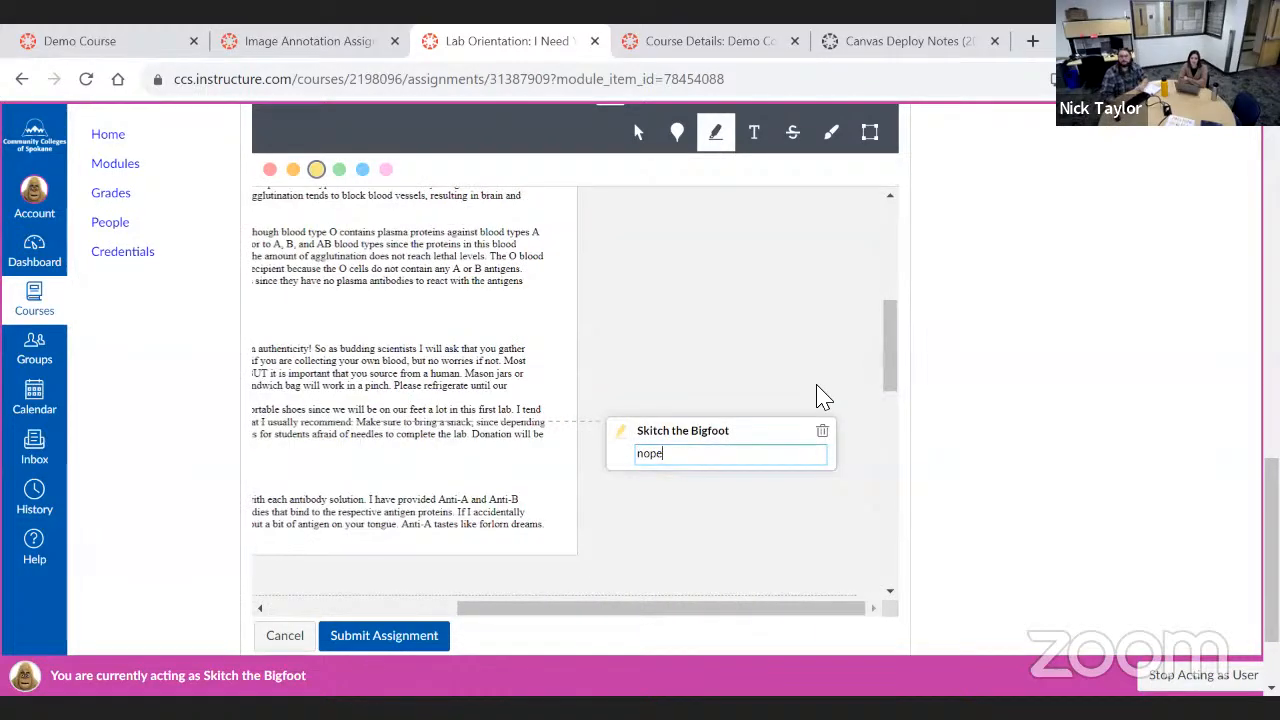
left_click(769, 477)
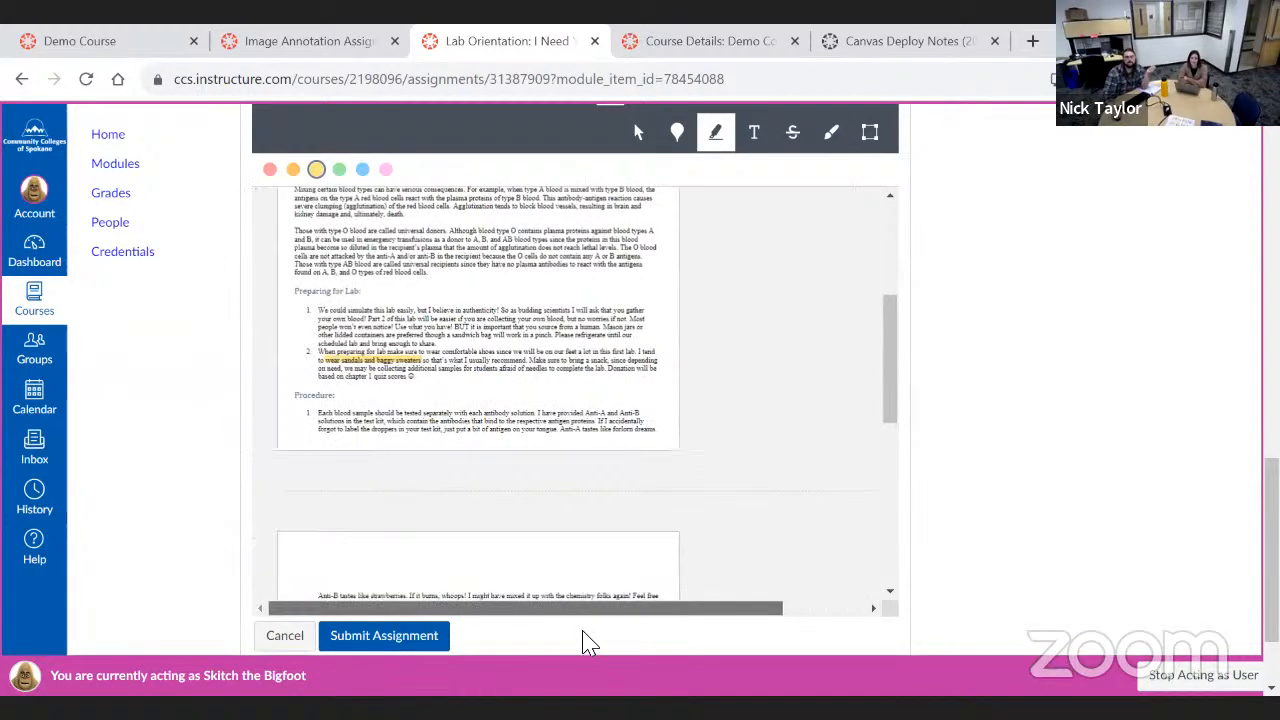
Highlight "Anti-A tastes like forlorn dreams" under Procedure in yellow and comment "probably not how we should test chemicals"
scroll(766, 229, "up", 3)
scroll(986, 209, "up", 2)
scroll(903, 238, "up", 1)
left_click(808, 293)
left_click(808, 293)
scroll(775, 520, "down", 3)
scroll(775, 520, "down", 2)
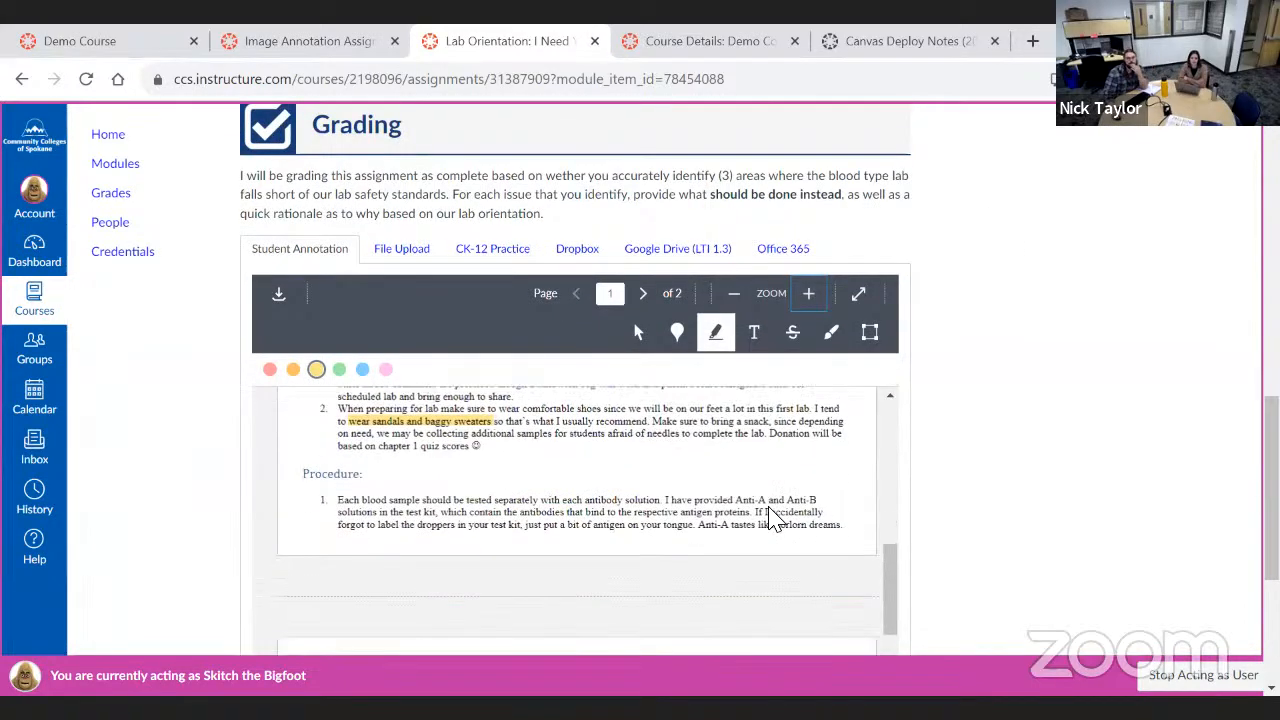
scroll(473, 450, "up", 2)
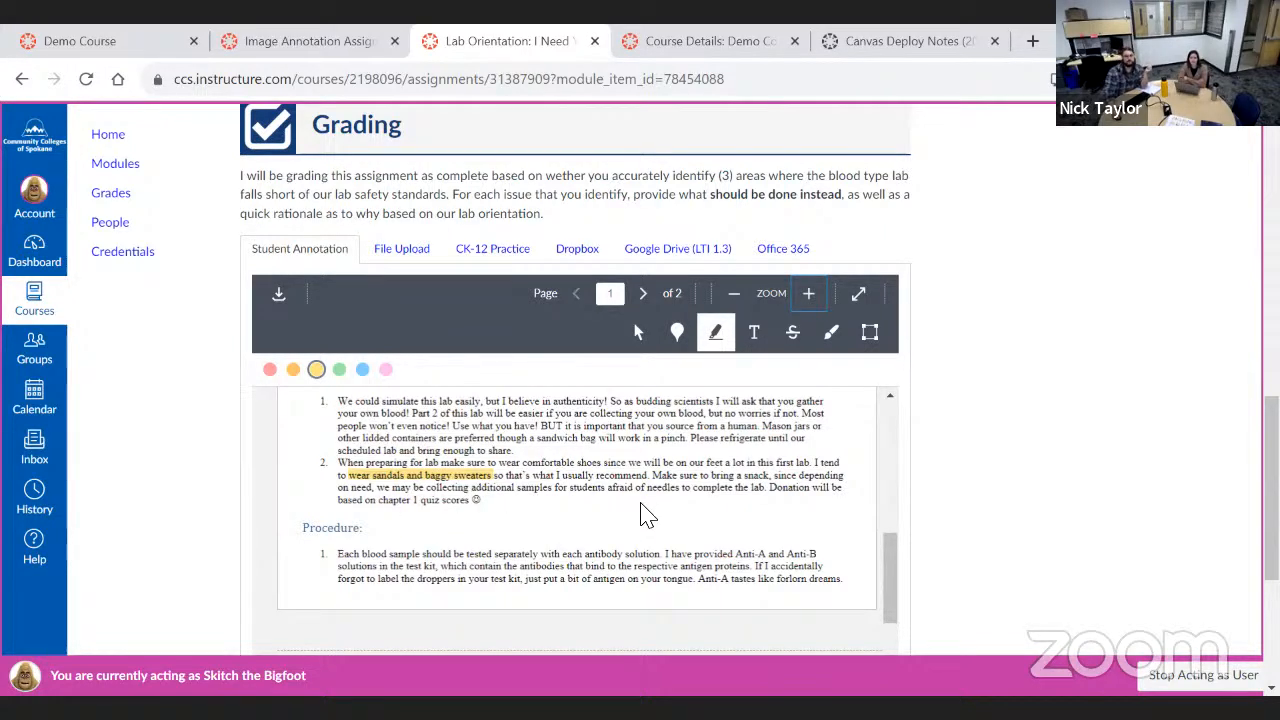
scroll(480, 520, "down", 1)
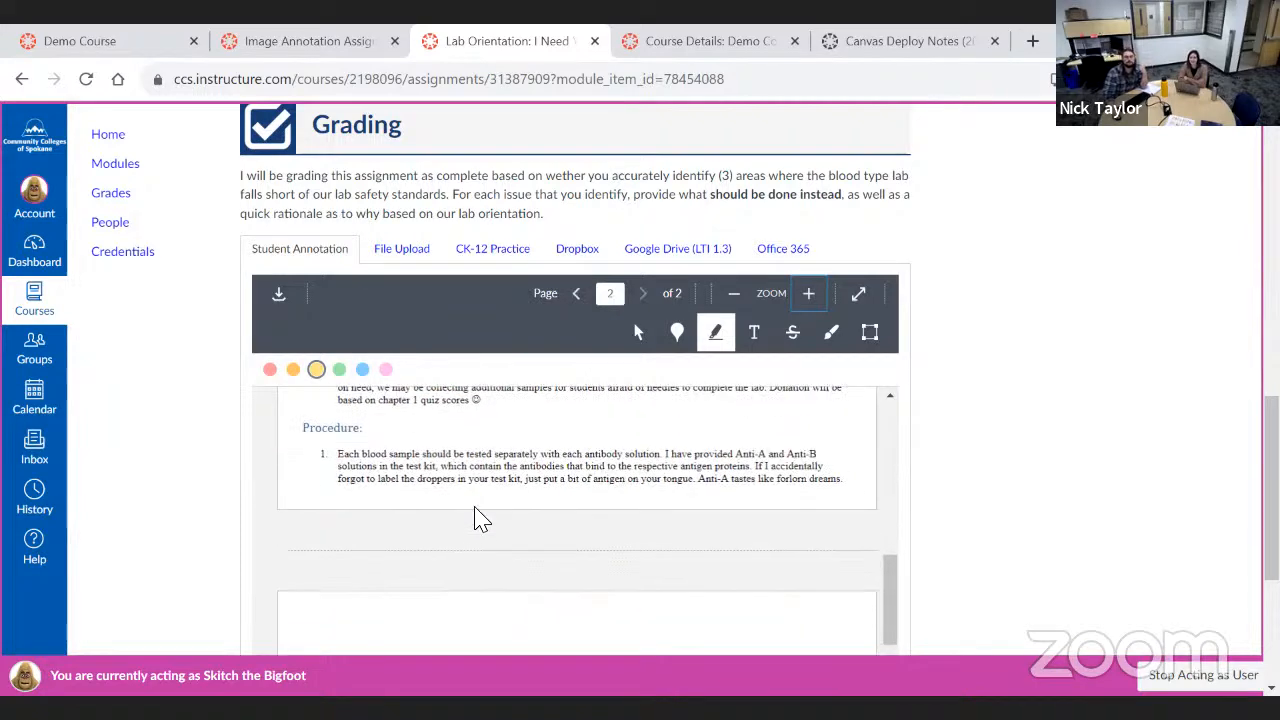
scroll(488, 502, "down", 1)
scroll(643, 480, "up", 1)
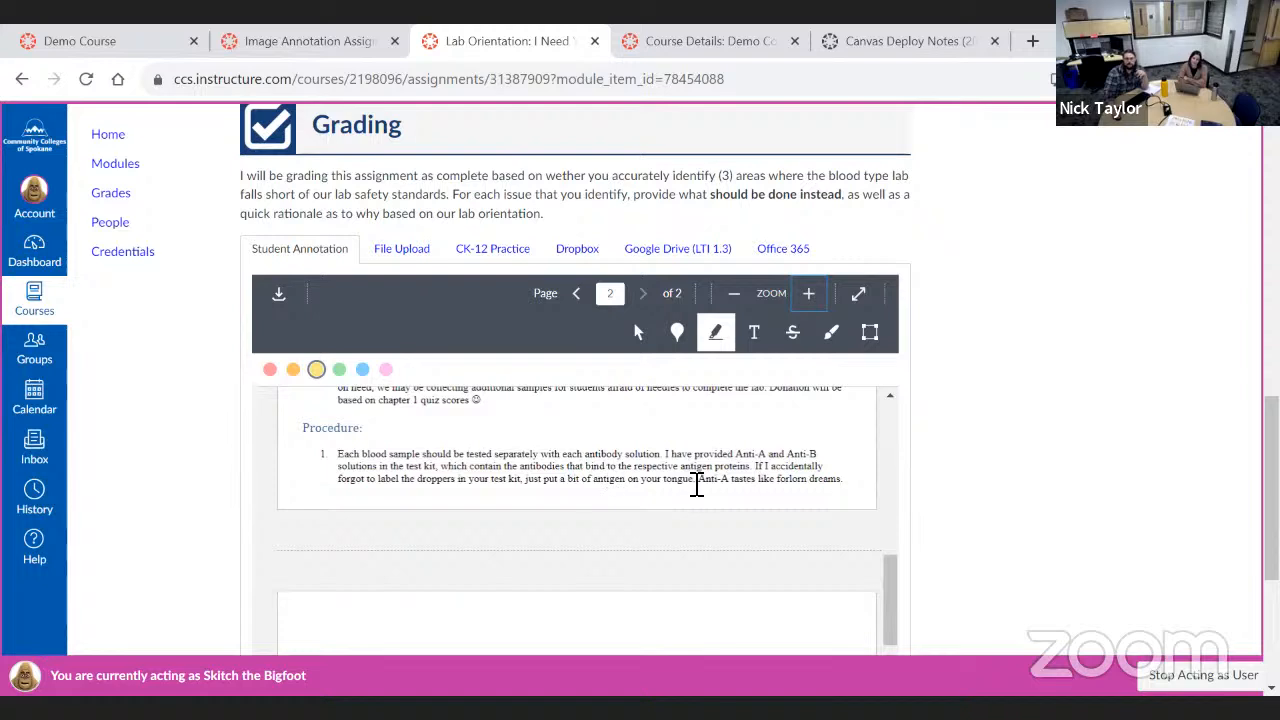
left_click_drag(701, 484, 845, 486)
left_click(874, 484)
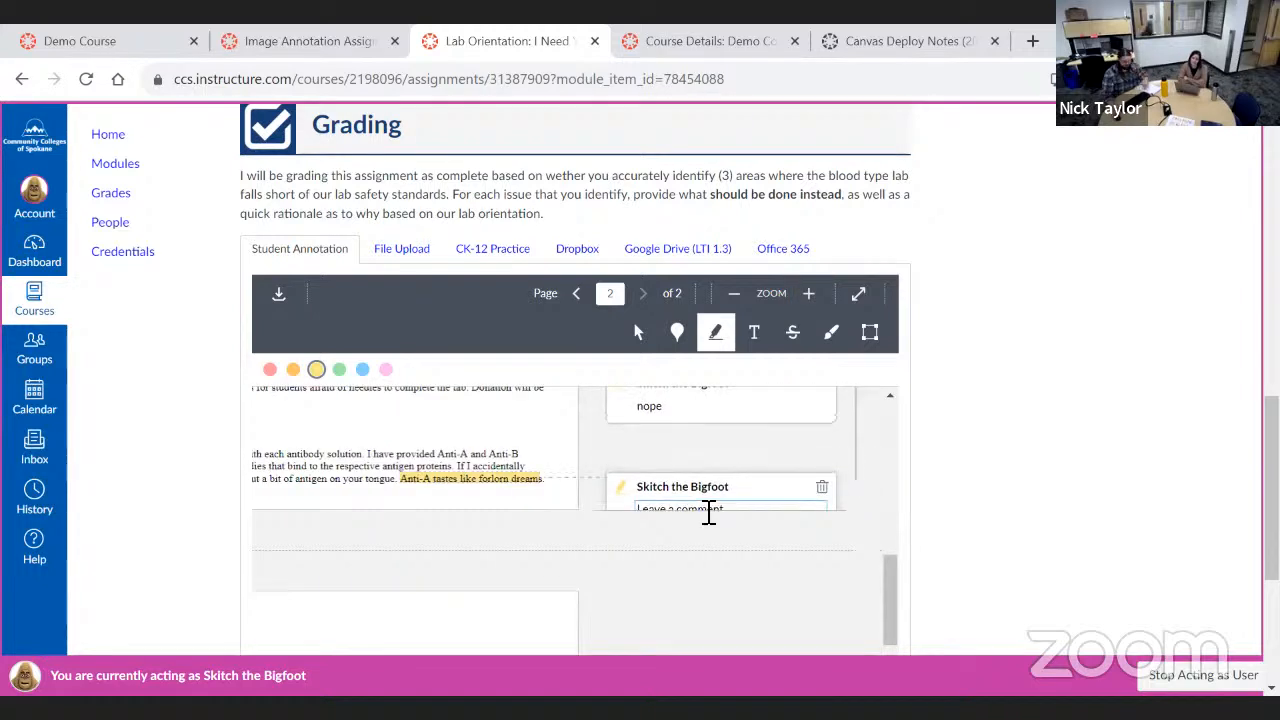
type("probably not how we should")
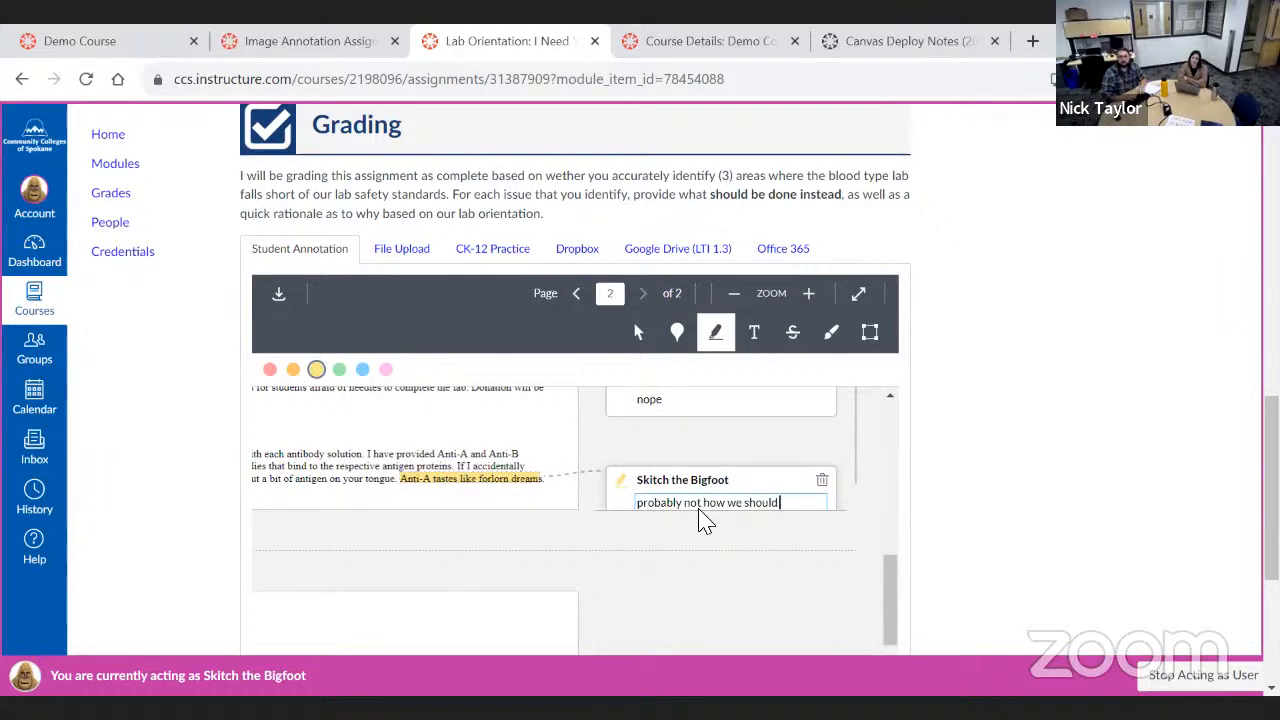
type(" test chemicals")
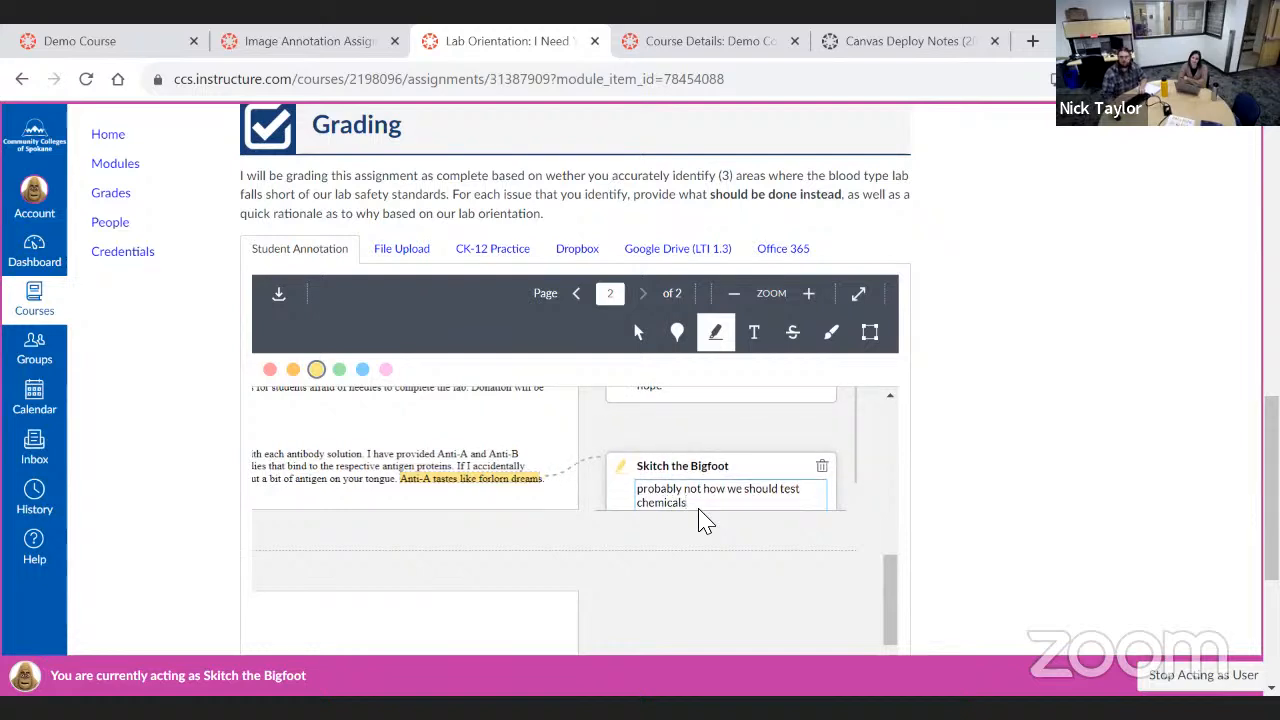
left_click(745, 443)
Place a blue point annotation at the goggles instruction in step 2 on page 2, with the comment "nope"
scroll(840, 547, "down", 1)
scroll(840, 547, "down", 2)
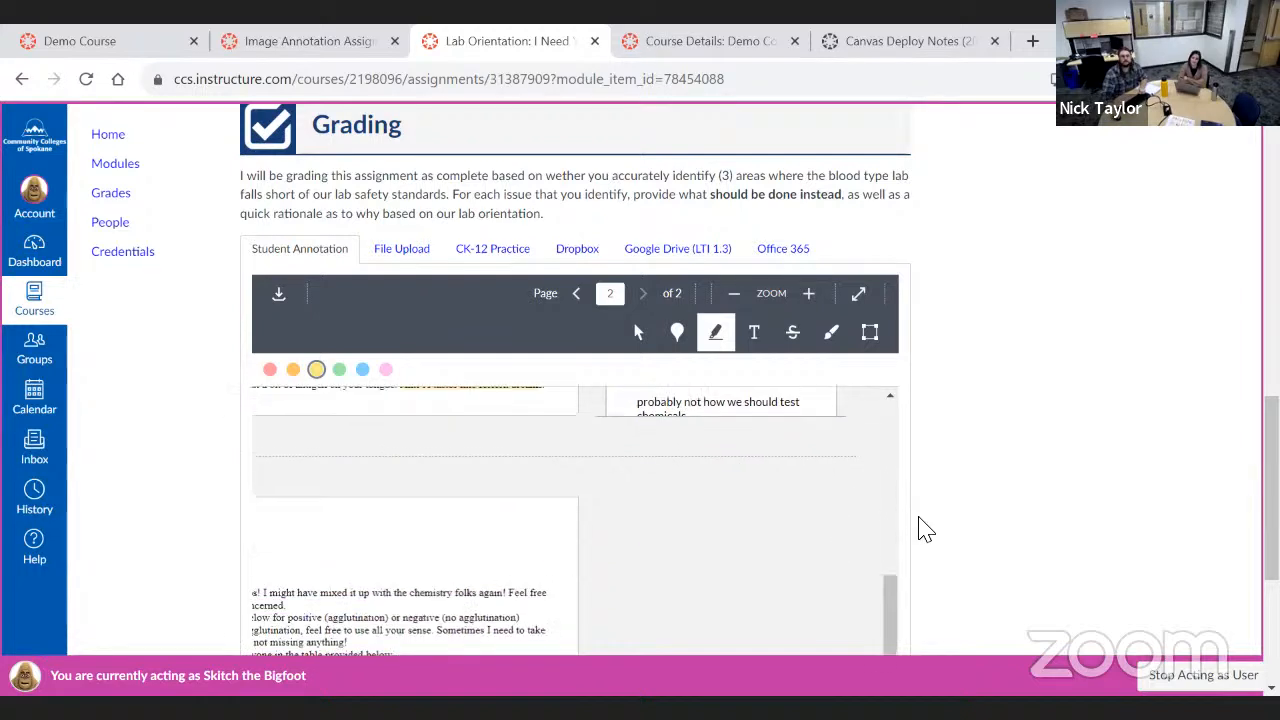
scroll(786, 554, "up", 2)
scroll(937, 543, "down", 3)
left_click_drag(786, 620, 575, 625)
scroll(590, 487, "down", 2)
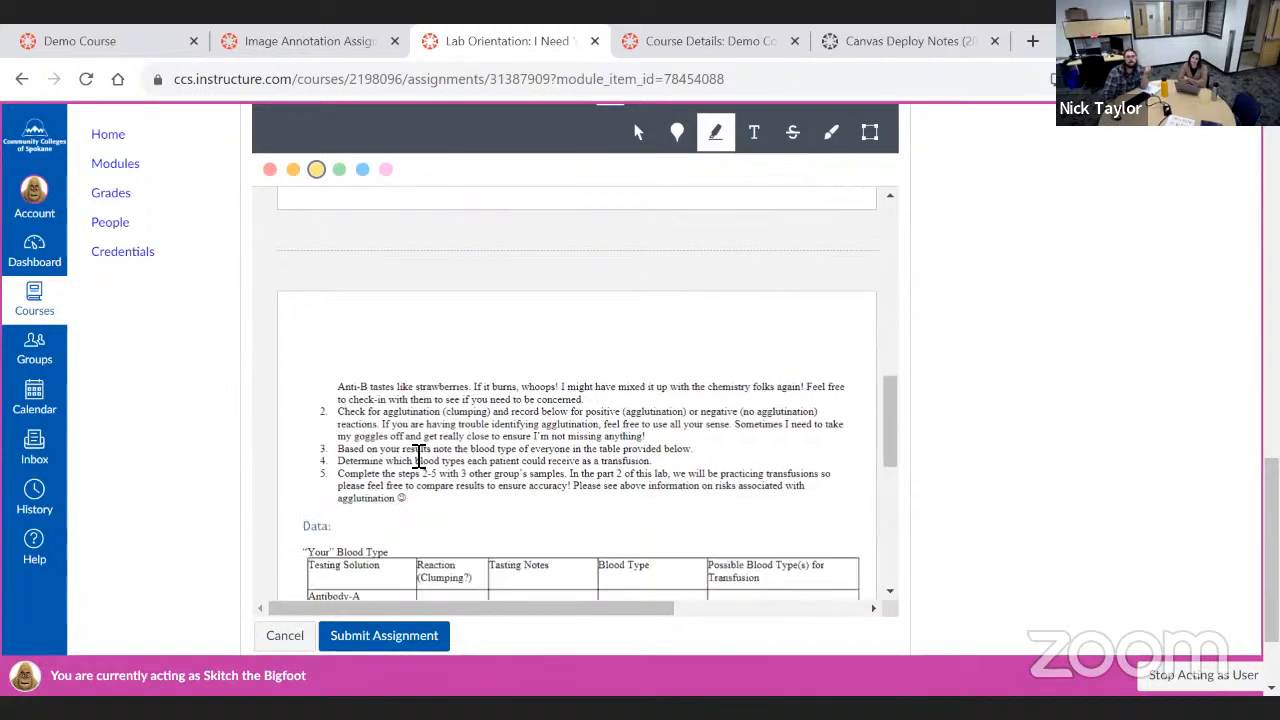
scroll(308, 432, "down", 2)
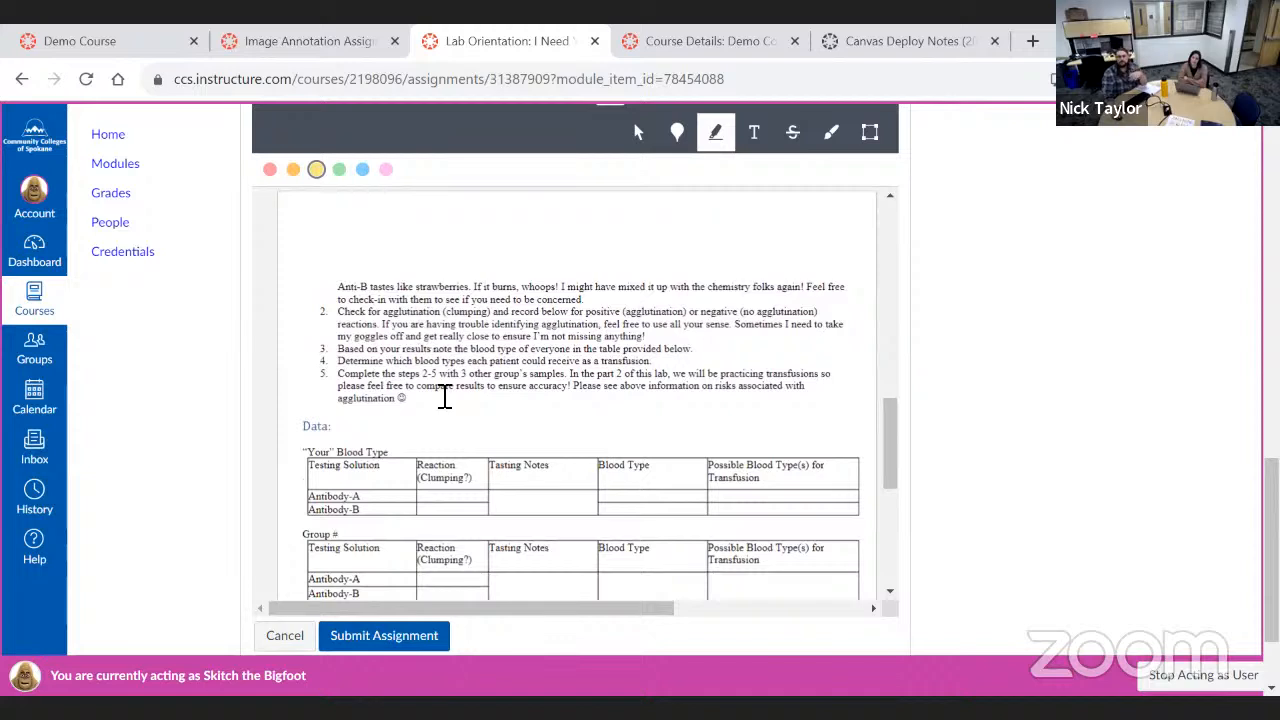
left_click(678, 133)
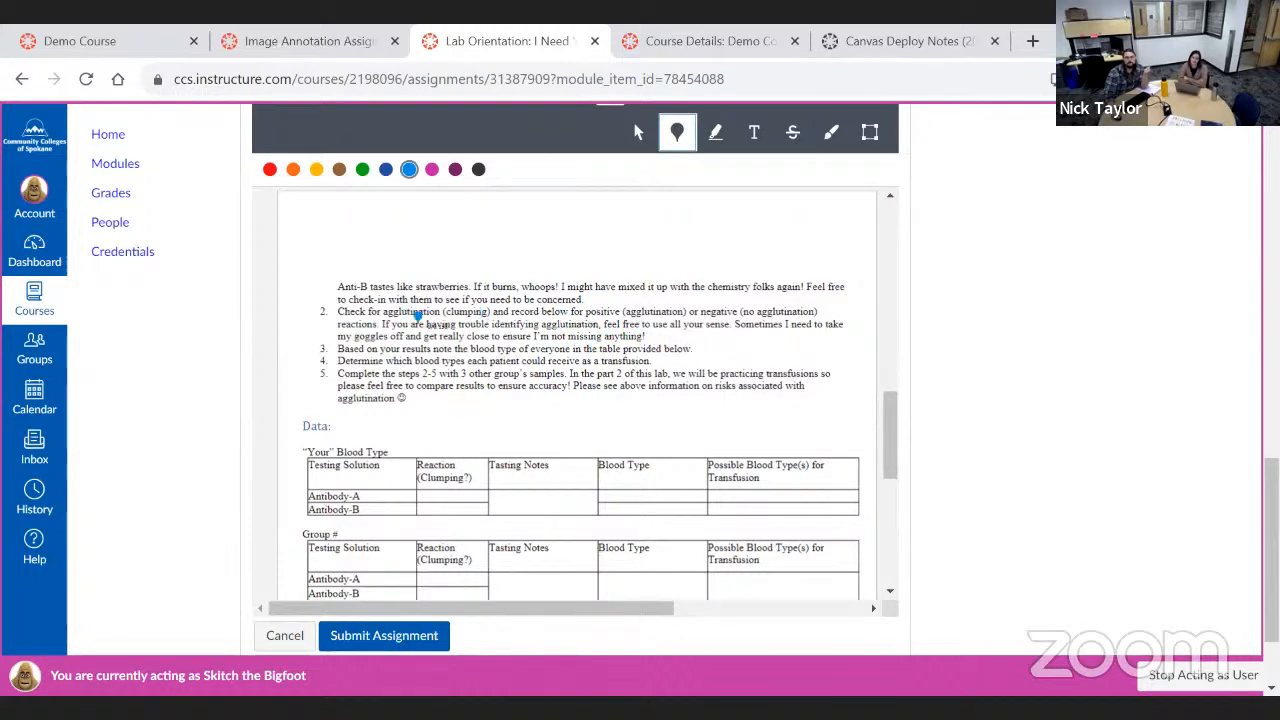
scroll(401, 305, "down", 1)
scroll(401, 305, "down", 1)
left_click(371, 229)
type("nope")
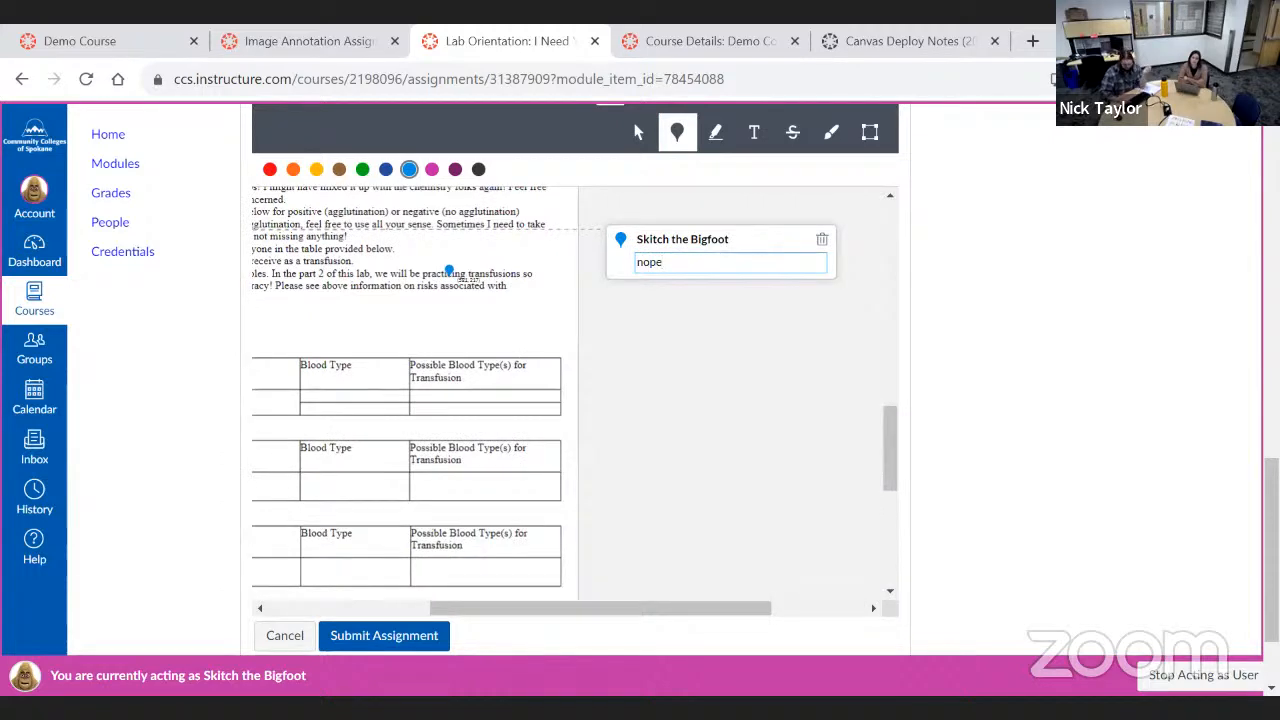
key("Return")
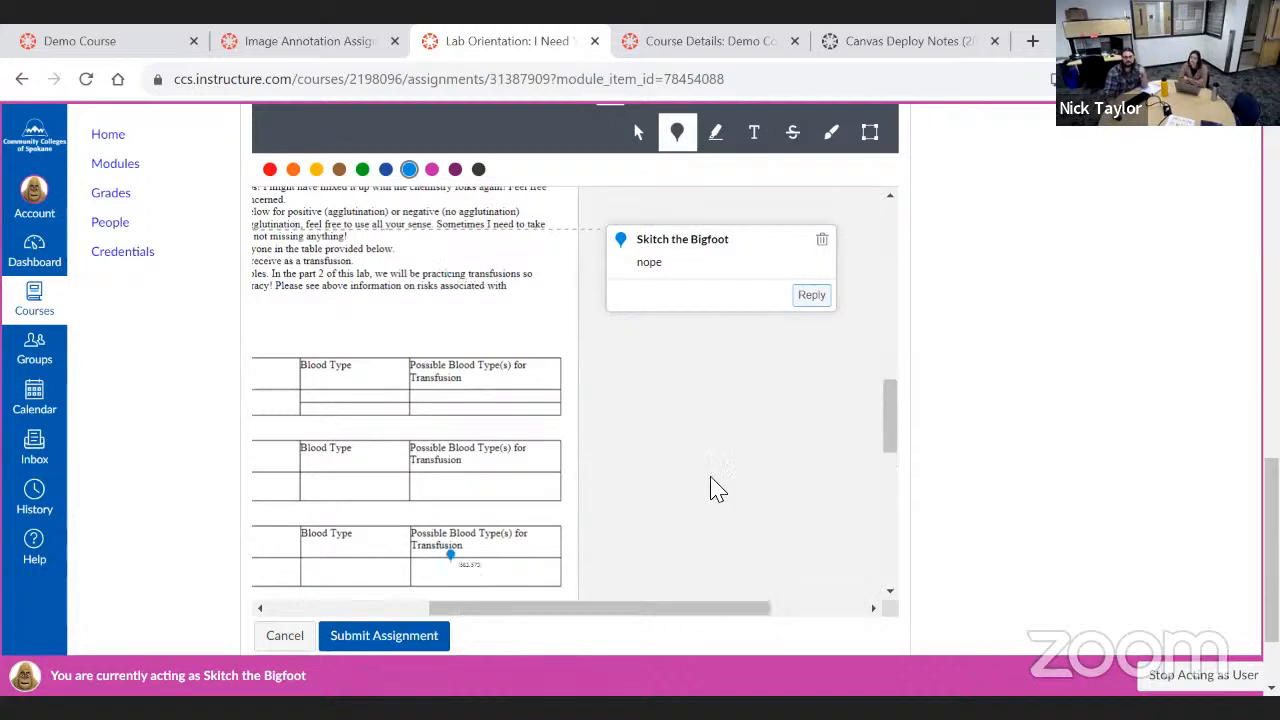
Submit the annotated lab assignment and stop acting as the demo student
left_click(638, 133)
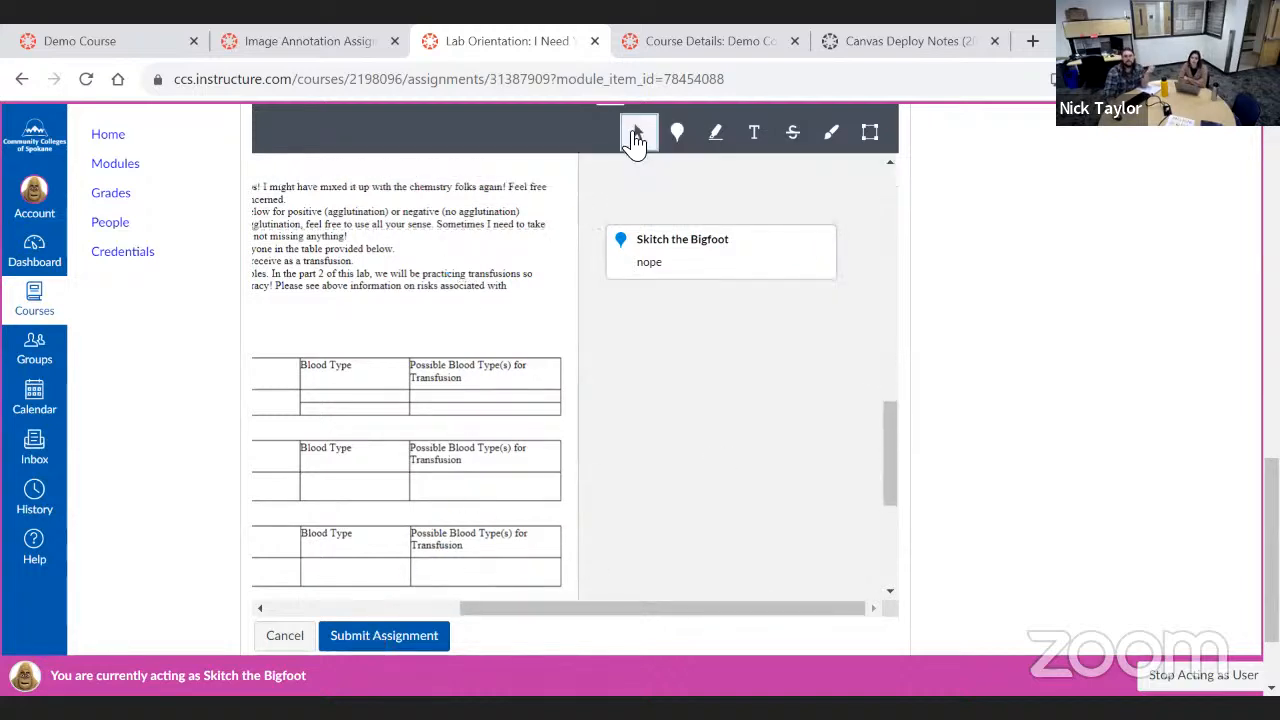
left_click(405, 637)
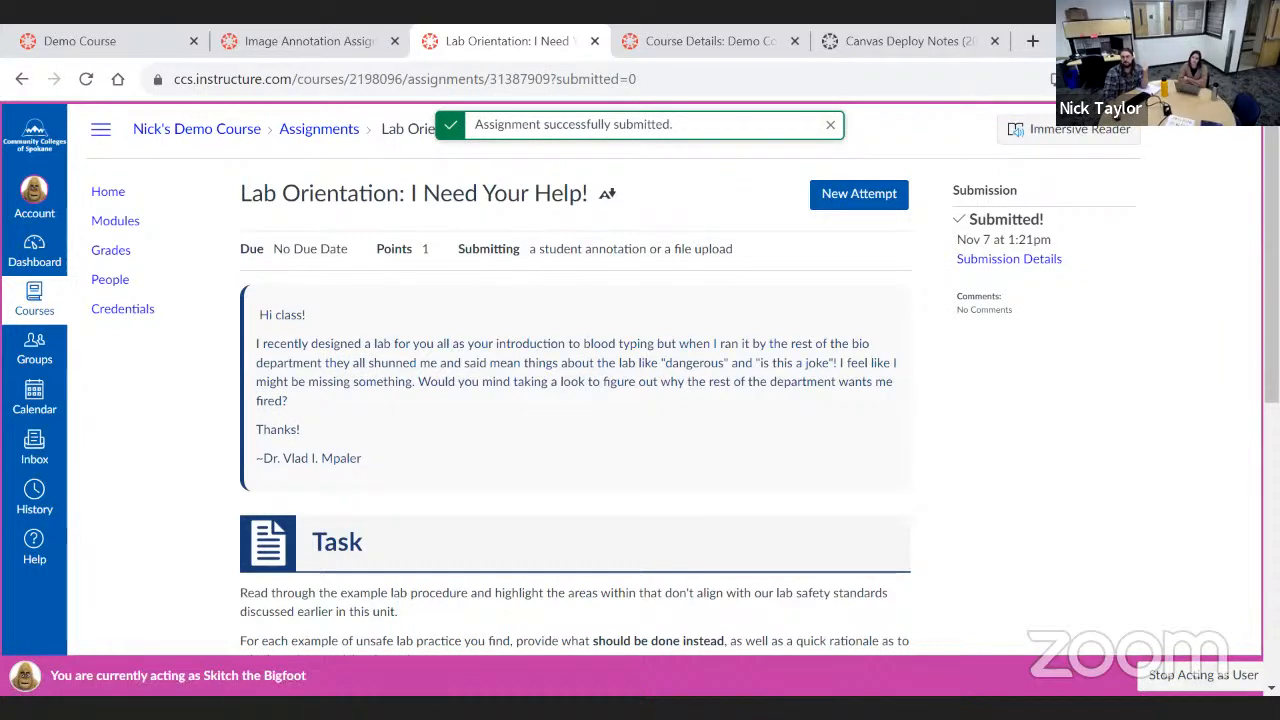
left_click(1203, 675)
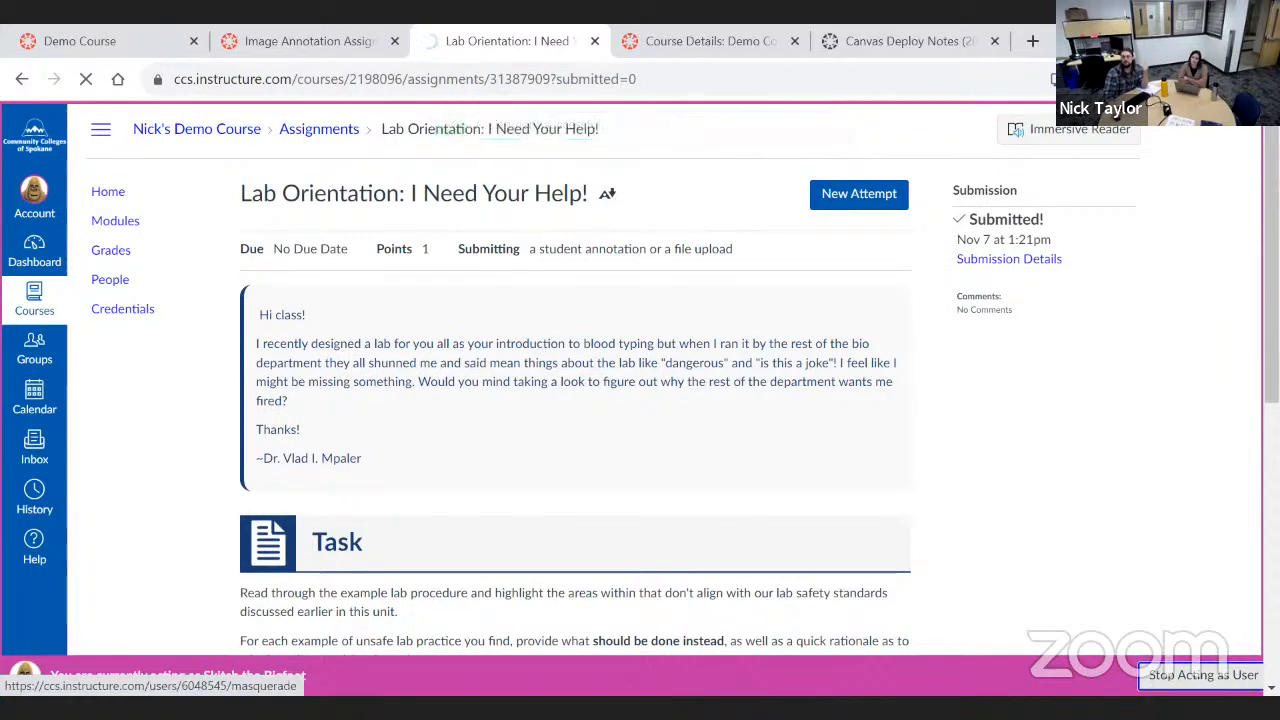
Open the submission in SpeedGrader and reply "thats your opinion!" to the student's comment on the sandals and sweaters highlight
left_click(986, 226)
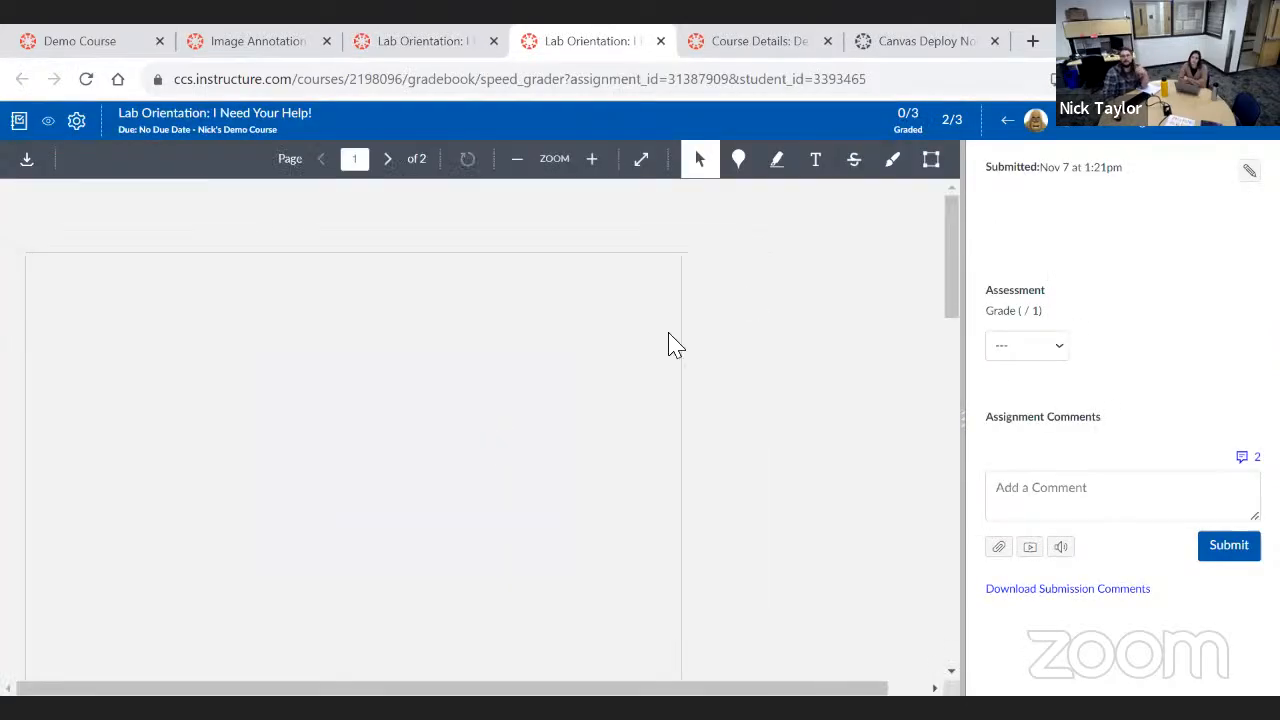
scroll(654, 372, "down", 5)
scroll(658, 380, "down", 3)
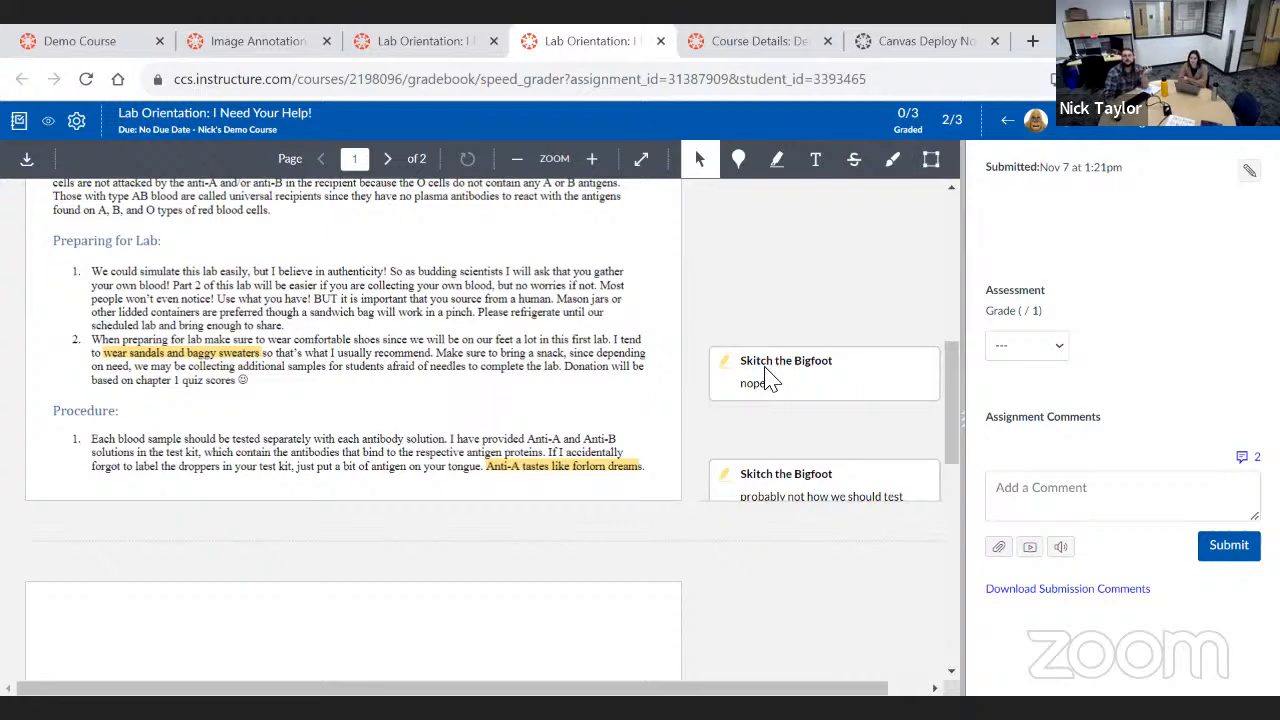
left_click(748, 415)
left_click(915, 388)
type("thats your opinion!")
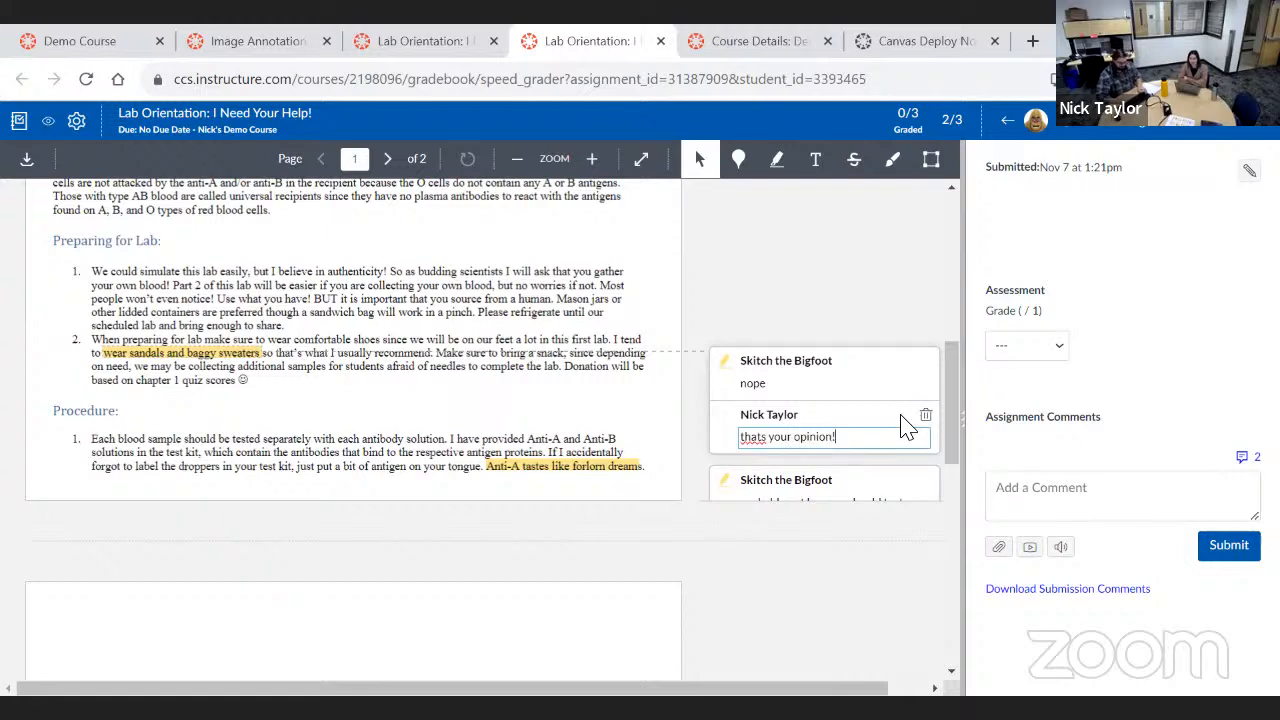
key("Return")
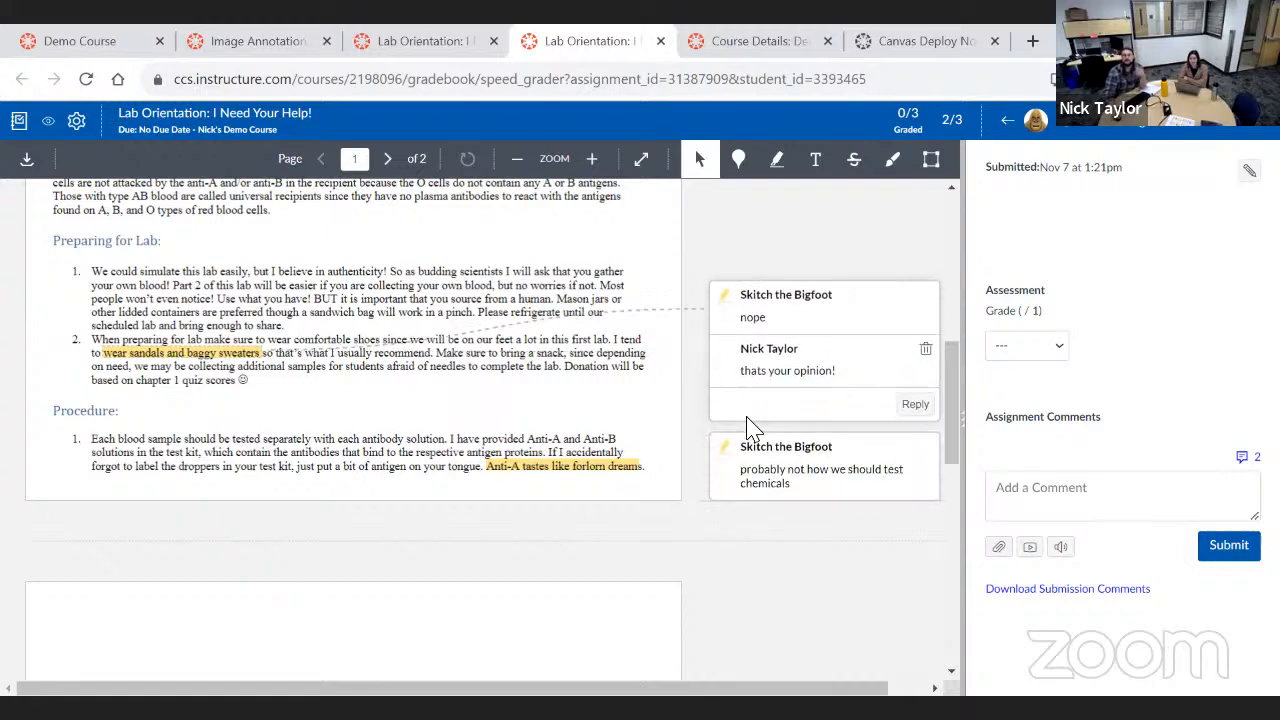
Examine the student's highlights, comments and point annotation across both pages, along with the data tables and available annotation tools
scroll(764, 538, "down", 1)
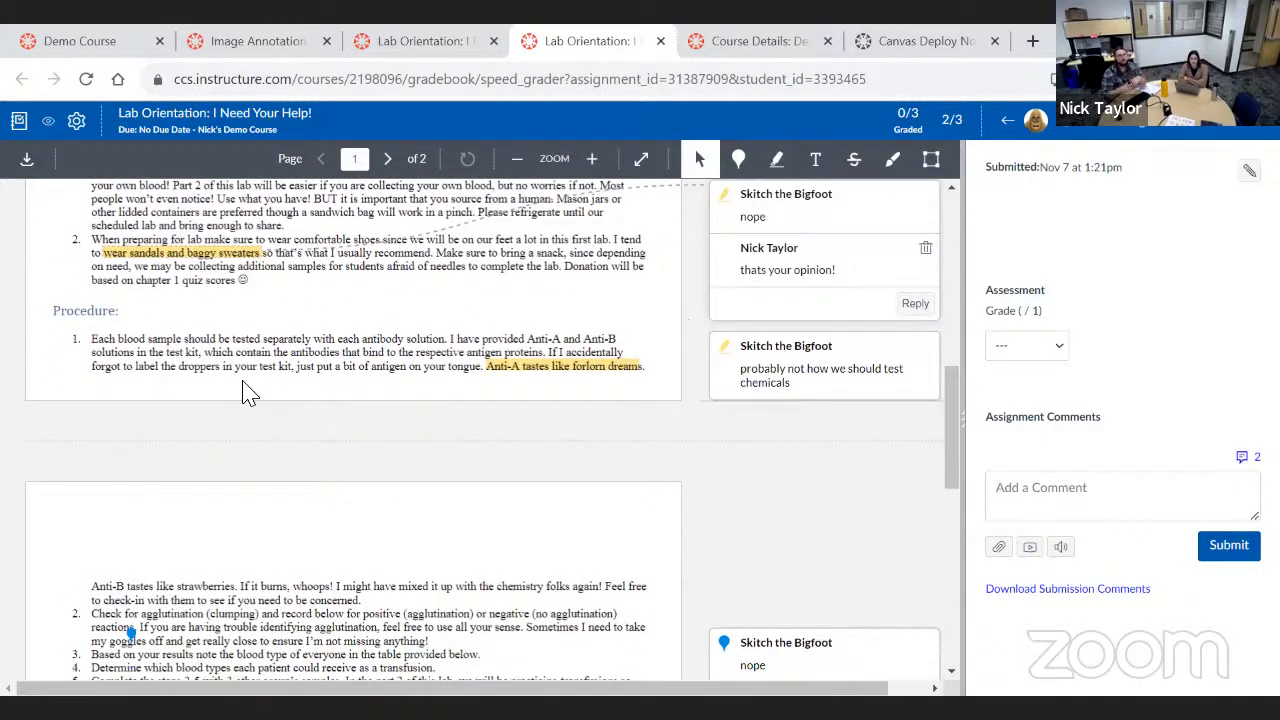
scroll(272, 358, "down", 1)
scroll(328, 312, "up", 1)
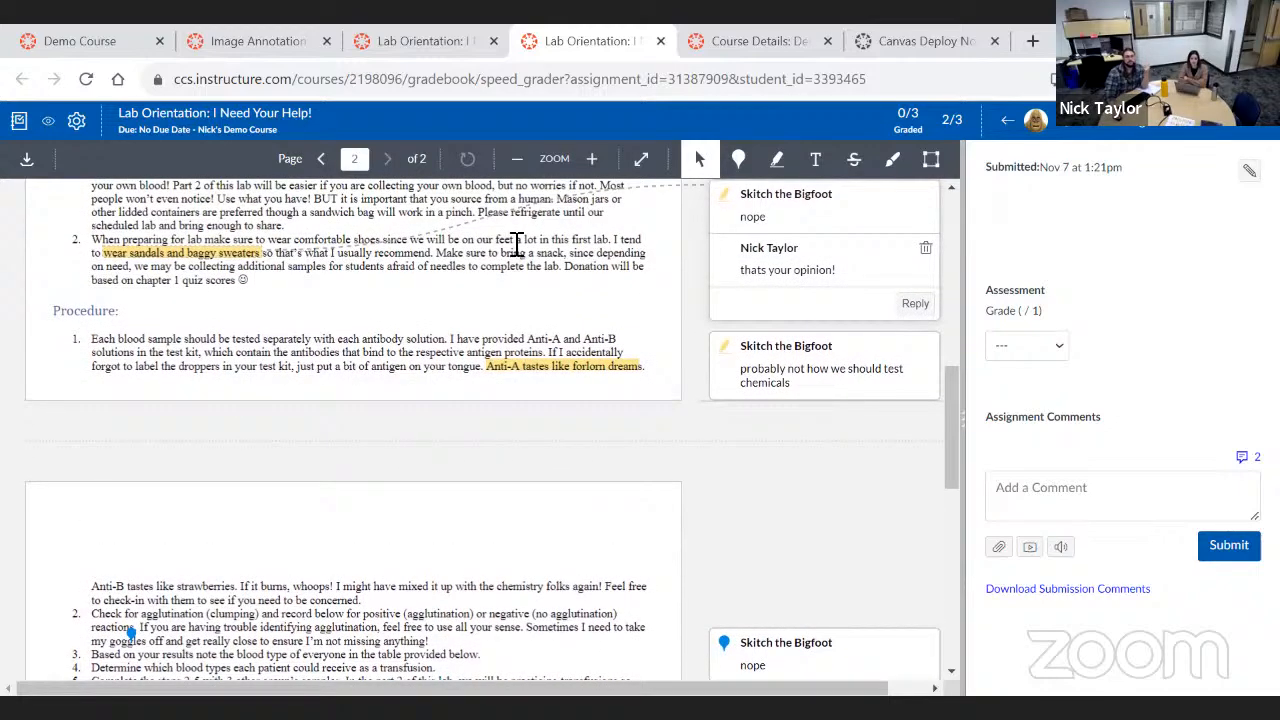
left_click_drag(440, 255, 458, 272)
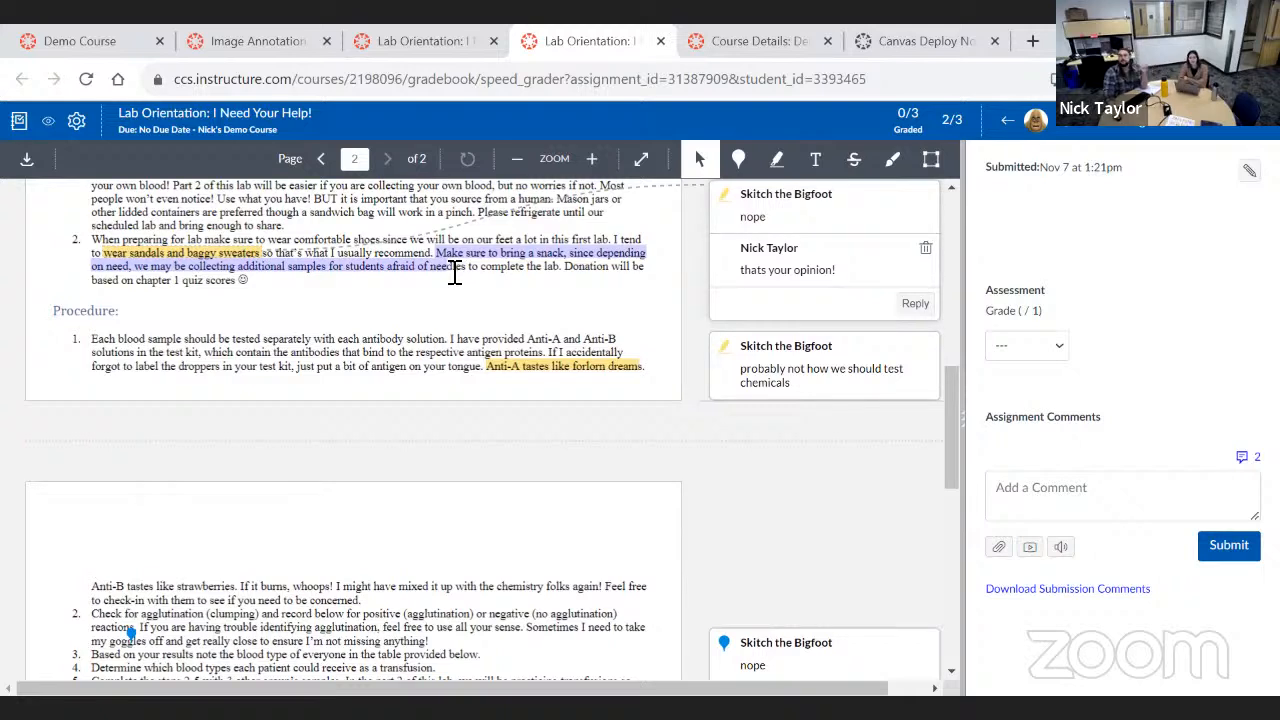
left_click(448, 300)
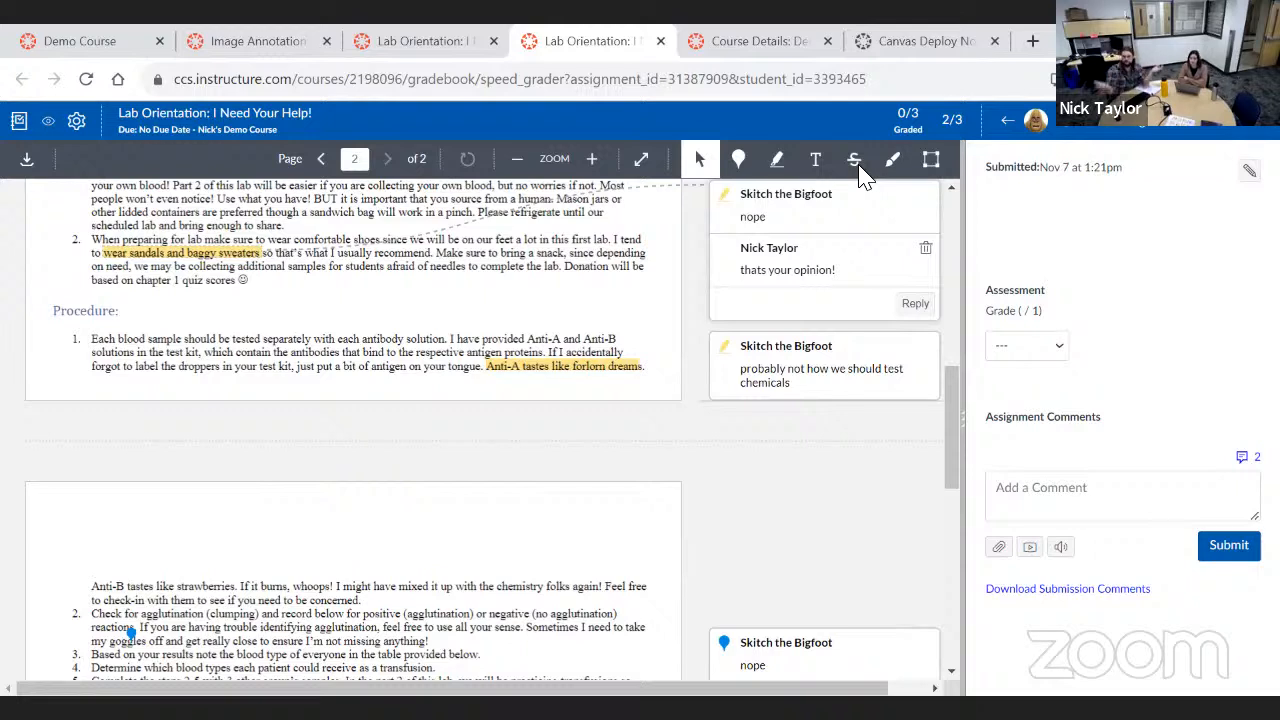
scroll(380, 510, "down", 5)
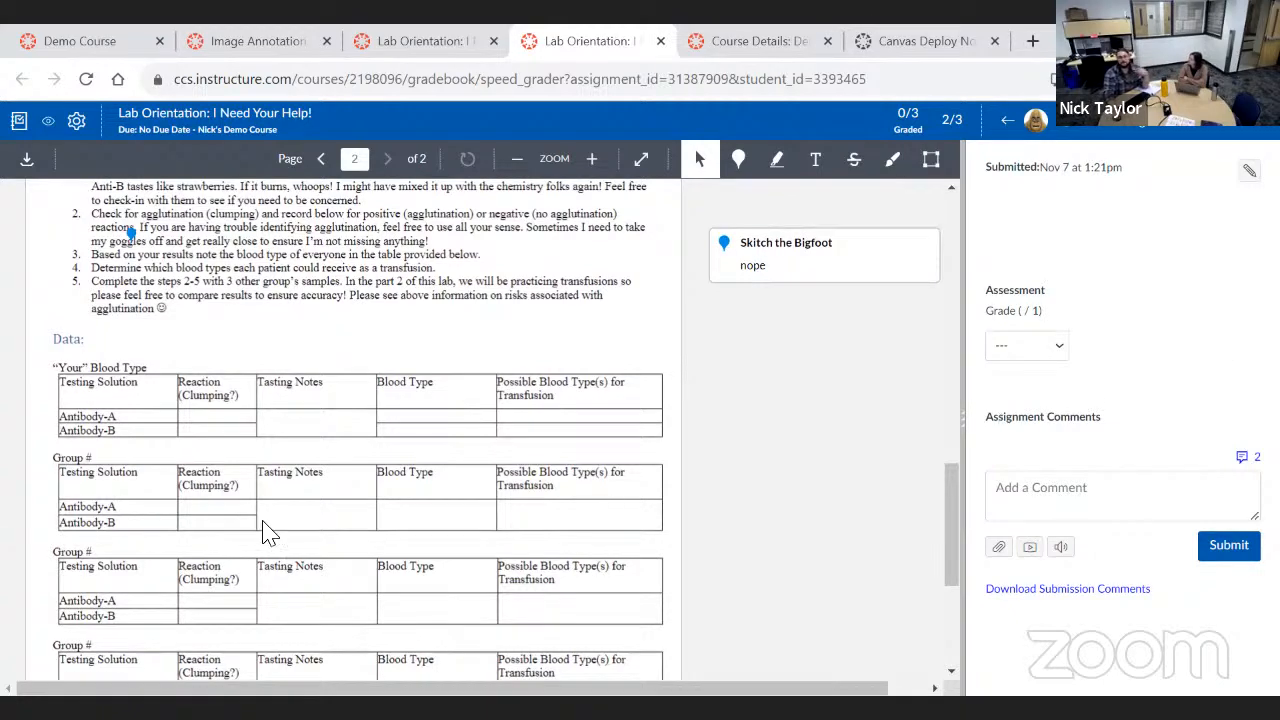
scroll(345, 495, "up", 4)
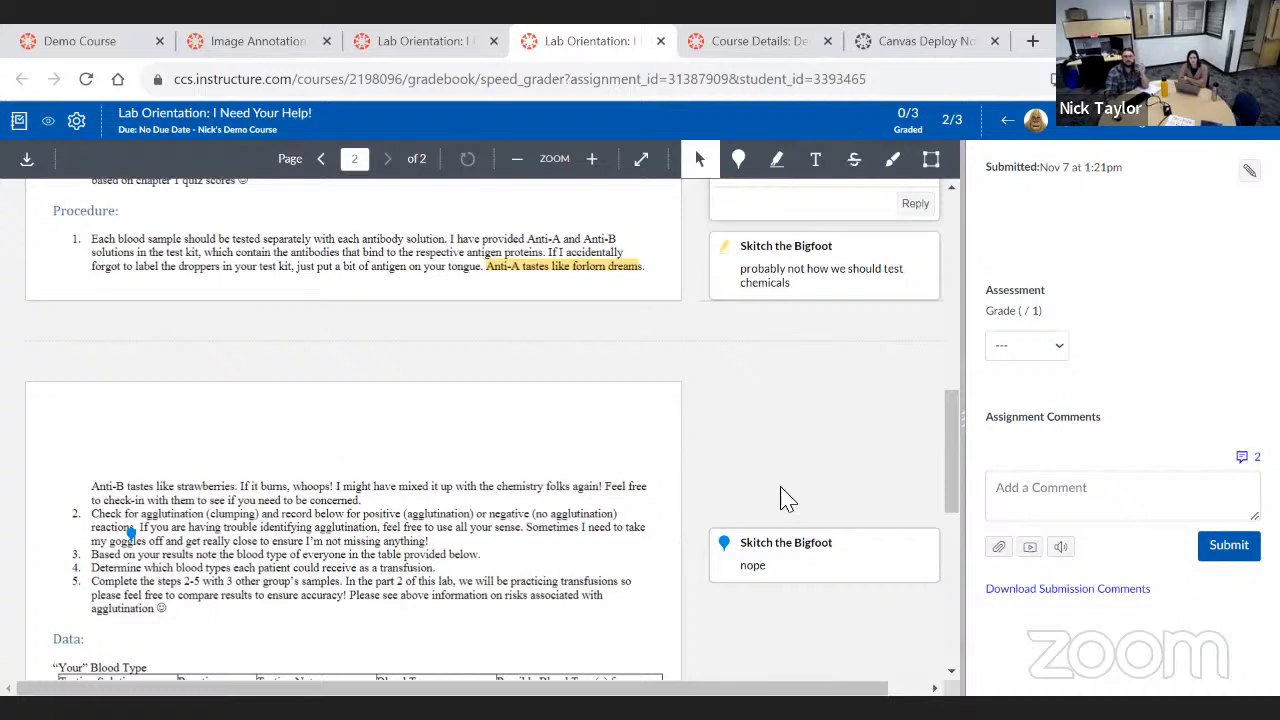
scroll(700, 480, "up", 2)
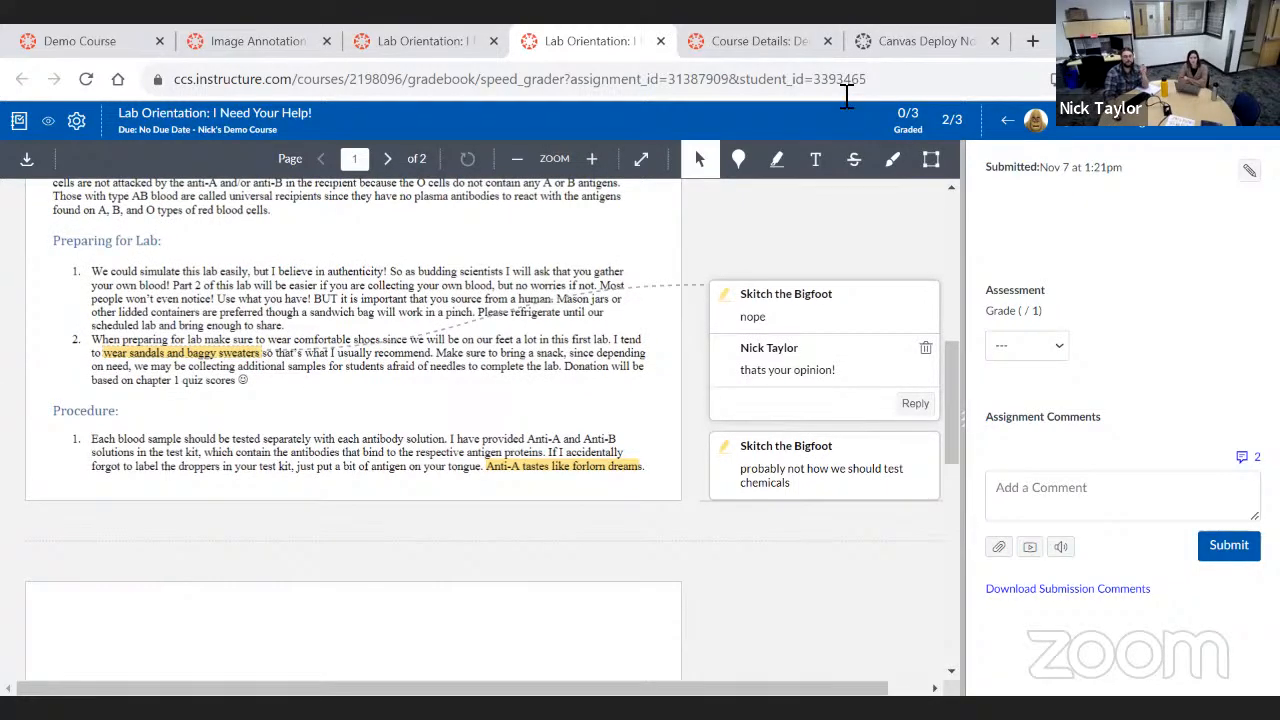
Submit the assignment comment "Hey, i added some annotations!" on the student's lab submission
left_click(1108, 482)
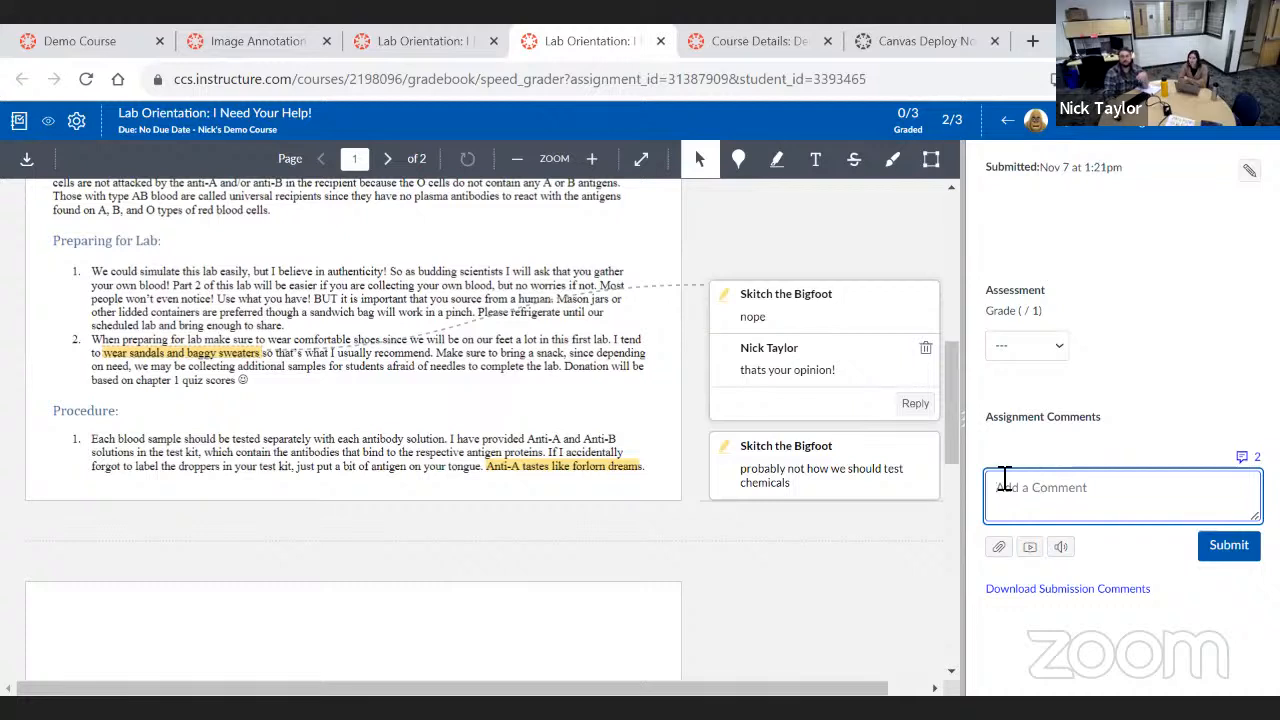
type("Hey, i")
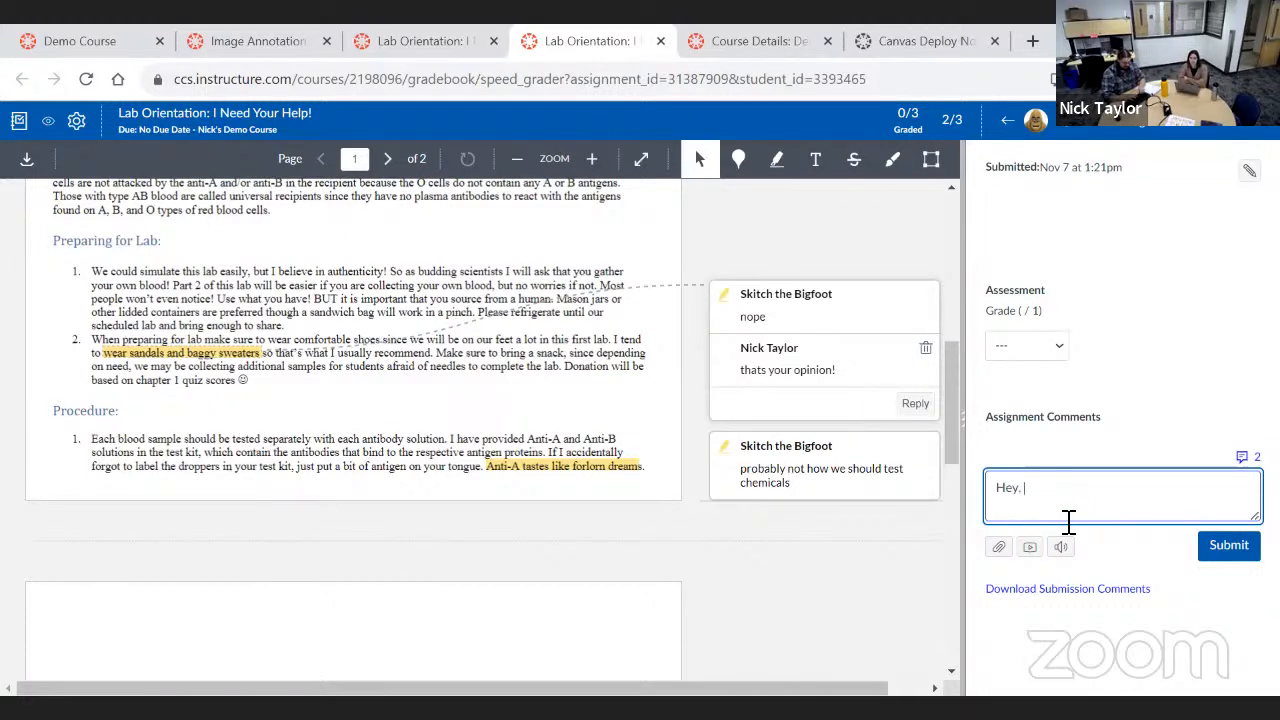
type(" added some an")
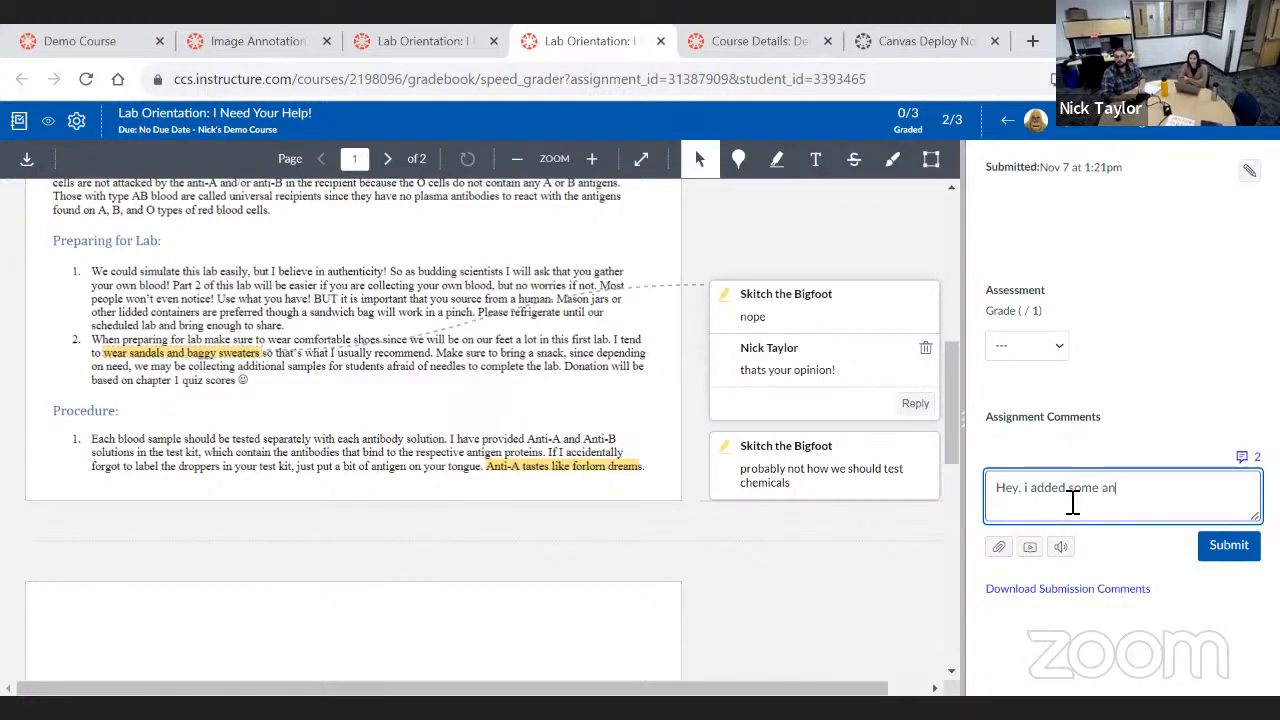
type("notations")
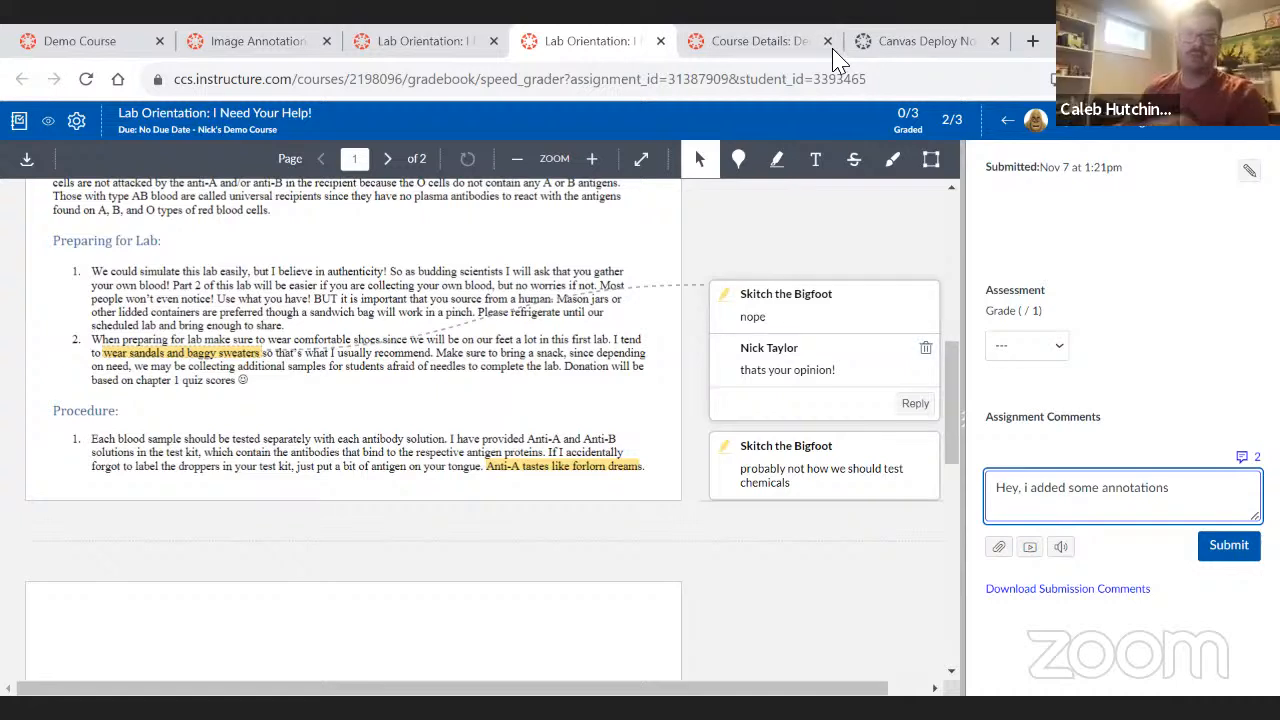
type("!")
left_click(1230, 545)
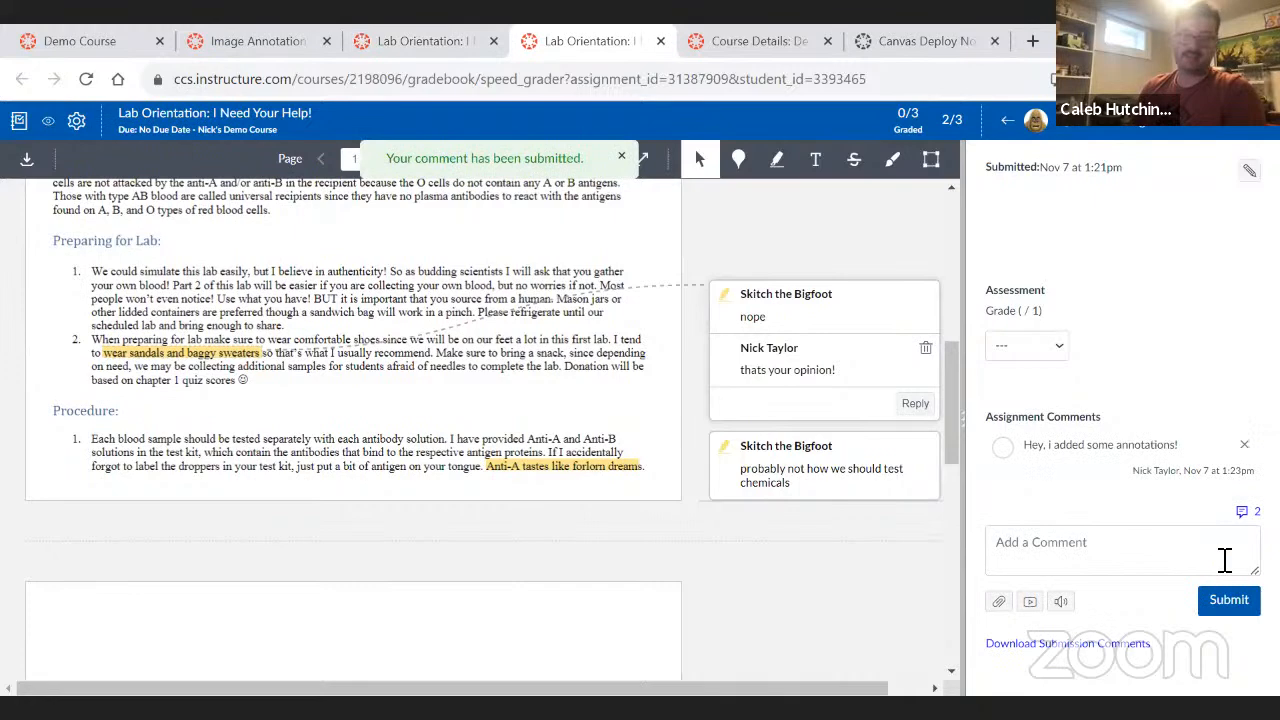
Return to the assignment page, reopen its submission in SpeedGrader and grade it as Complete
left_click(148, 116)
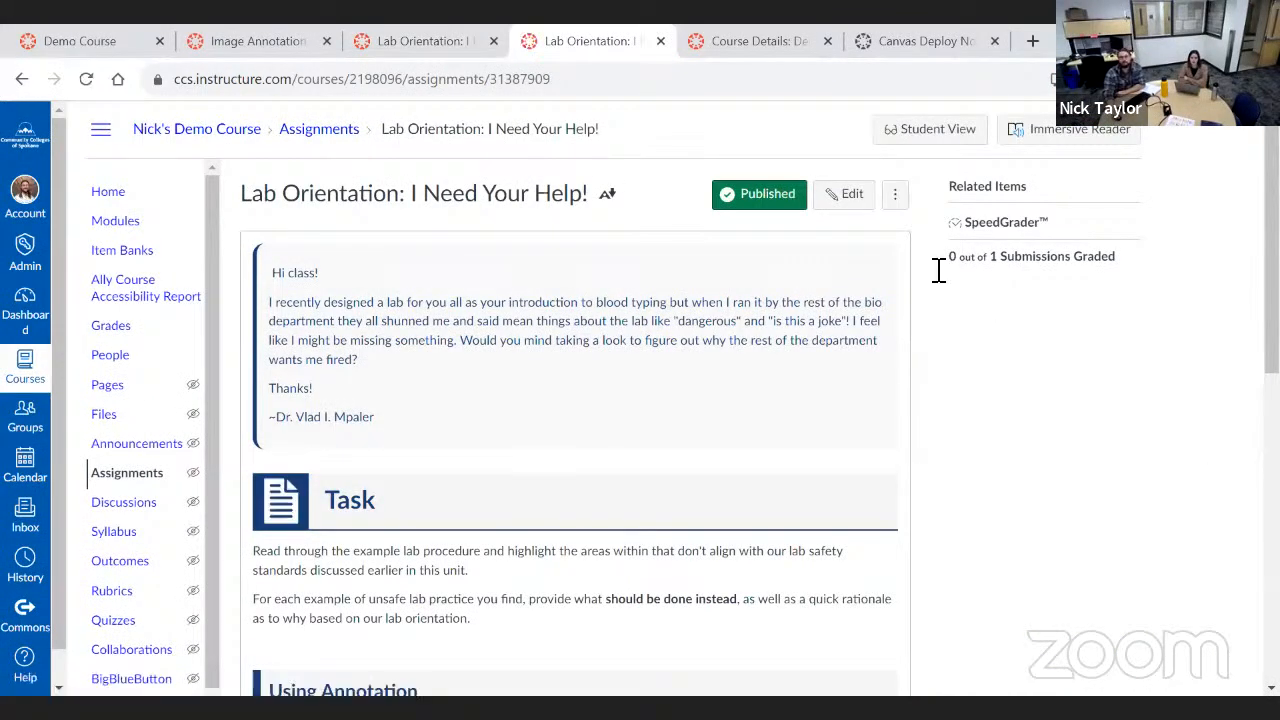
left_click(1034, 259)
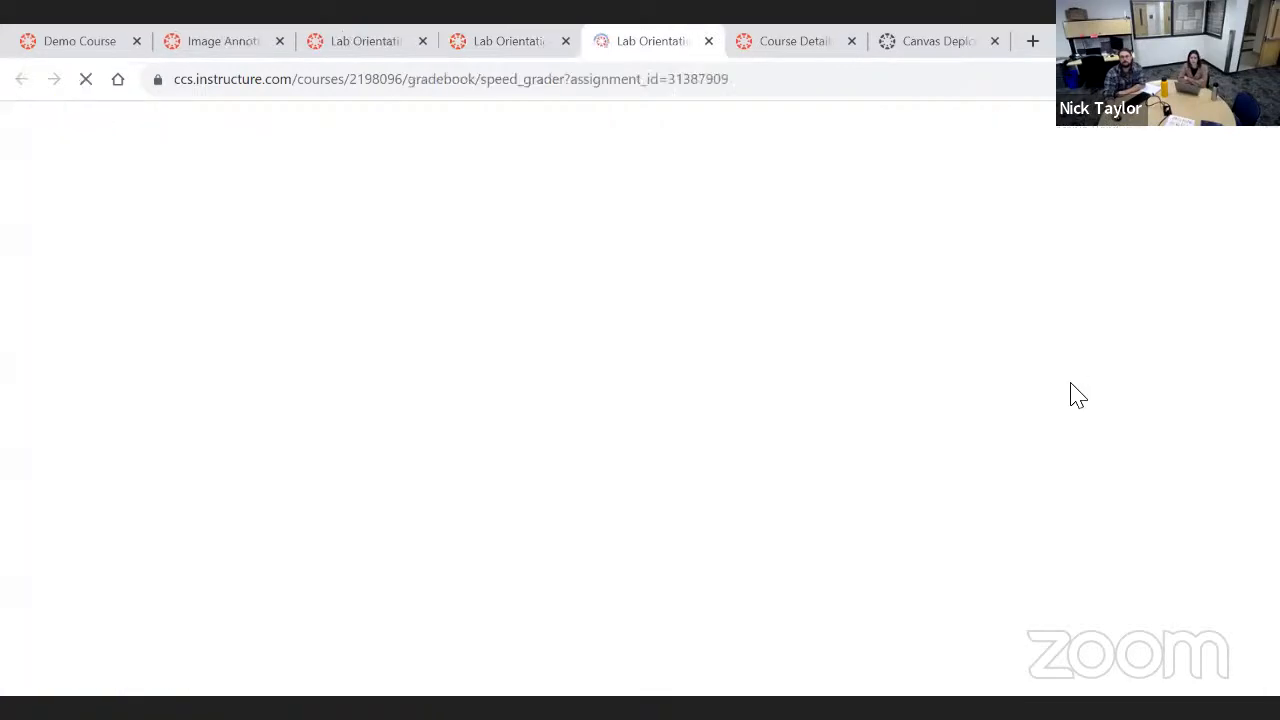
left_click(1040, 346)
left_click(1020, 381)
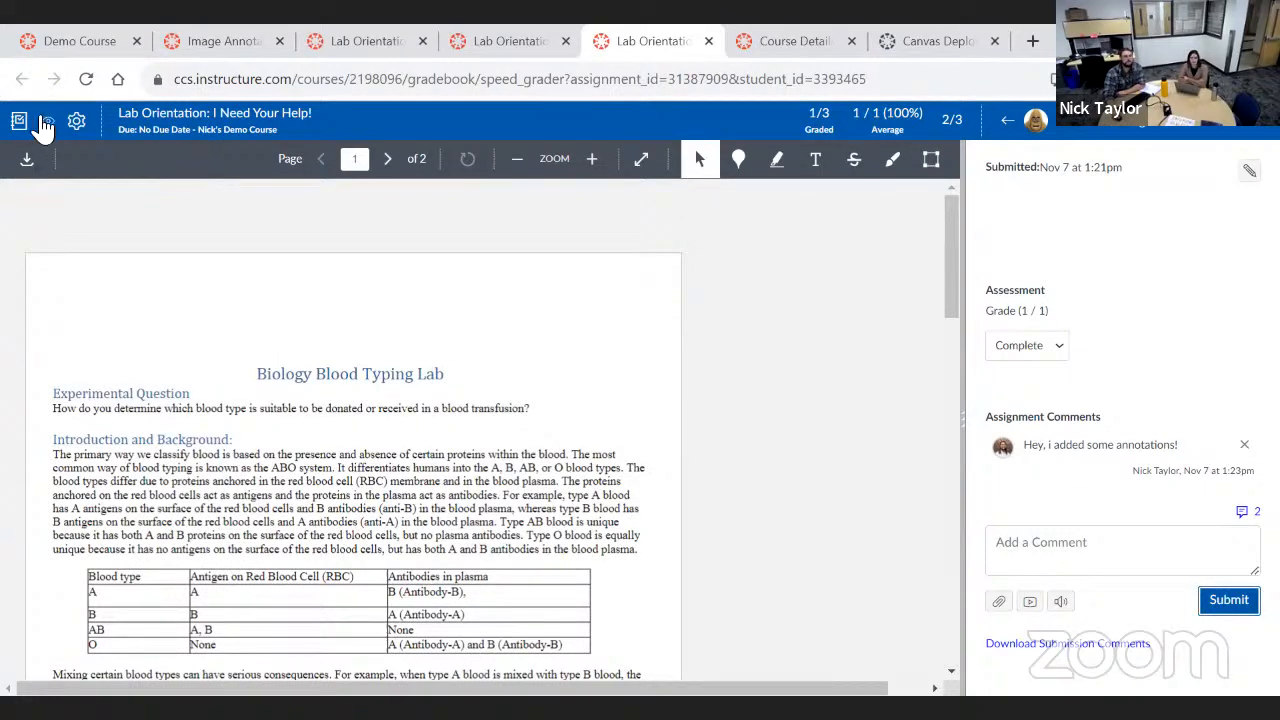
Go to the course gradebook, open the demo student's details and start acting as that student
left_click(20, 122)
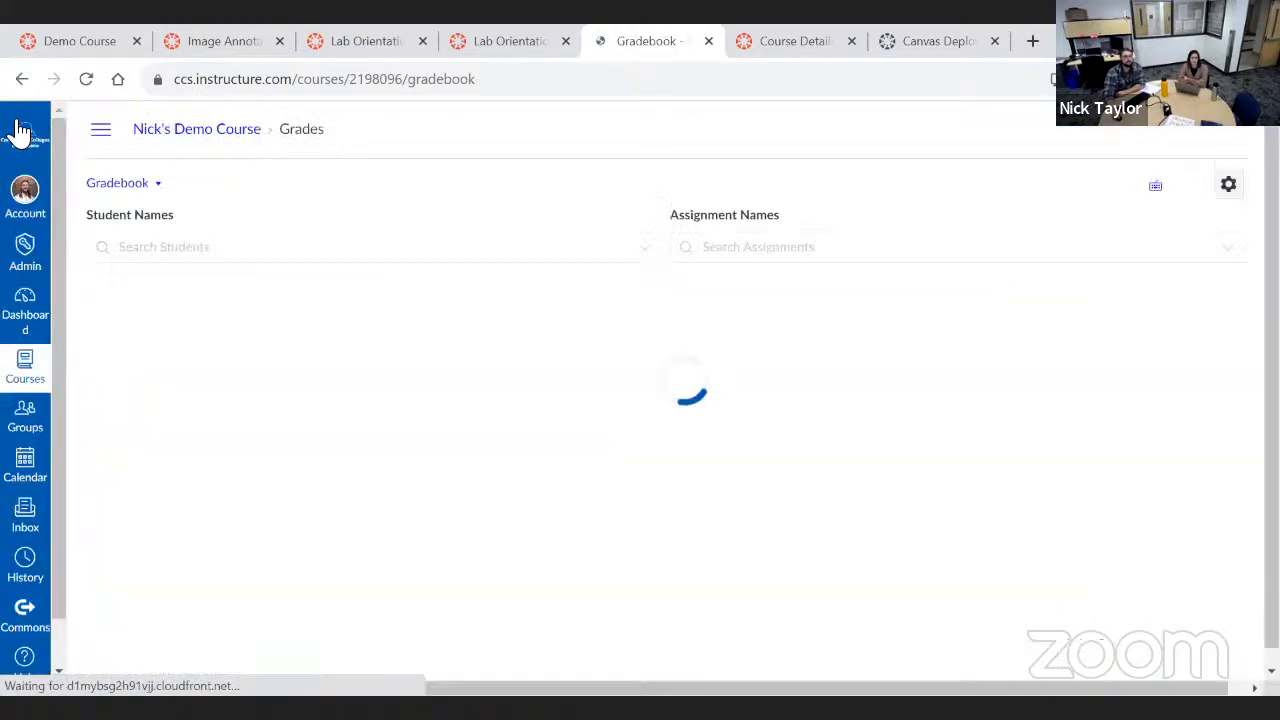
left_click(120, 384)
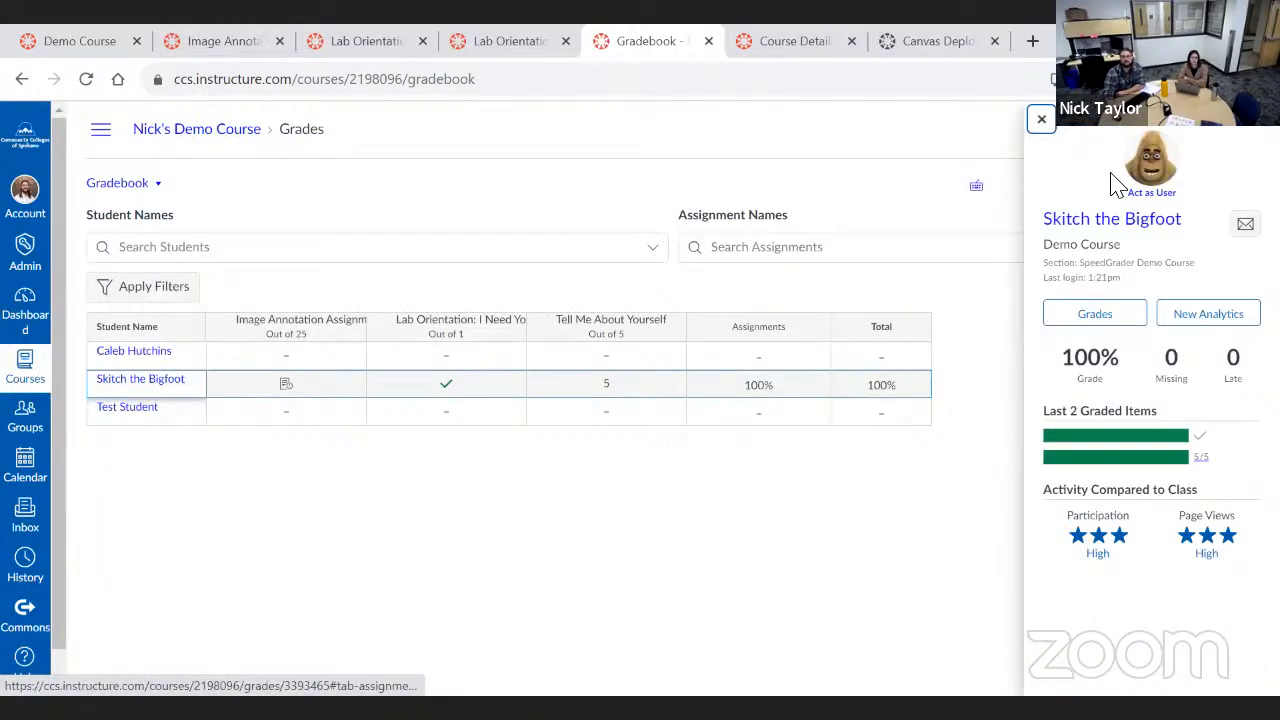
left_click(1160, 194)
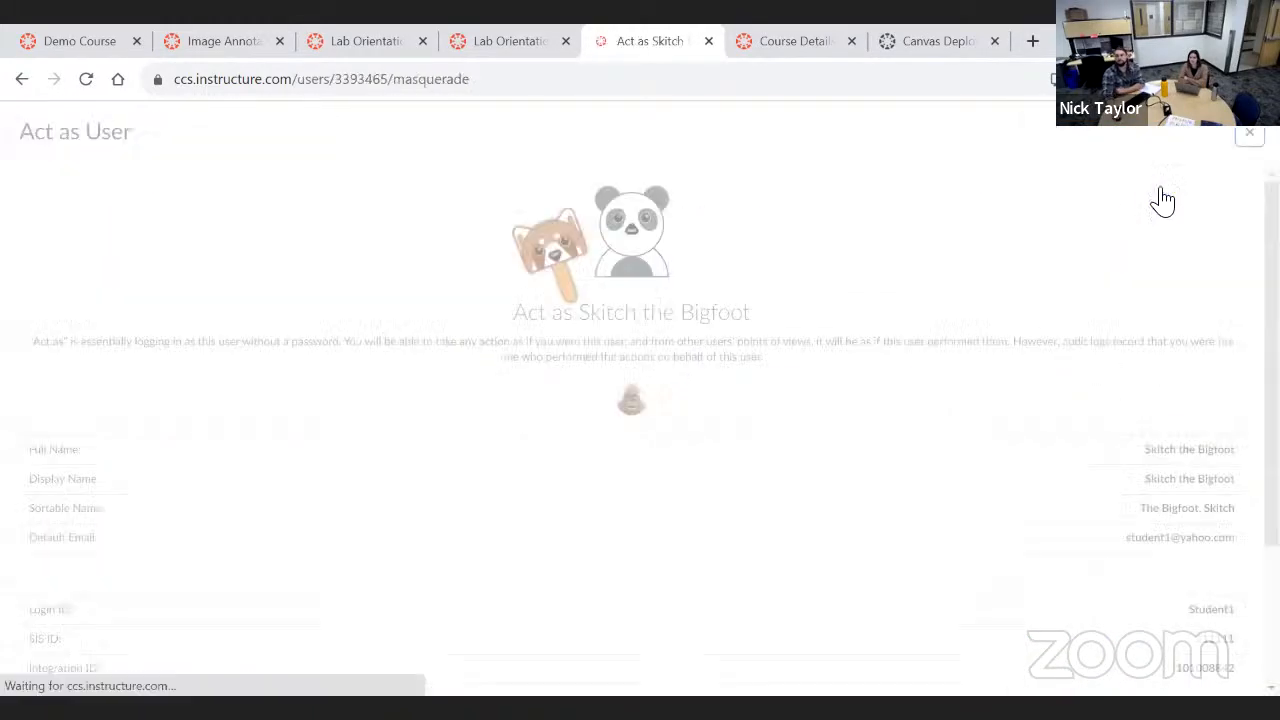
scroll(980, 470, "down", 3)
left_click(614, 662)
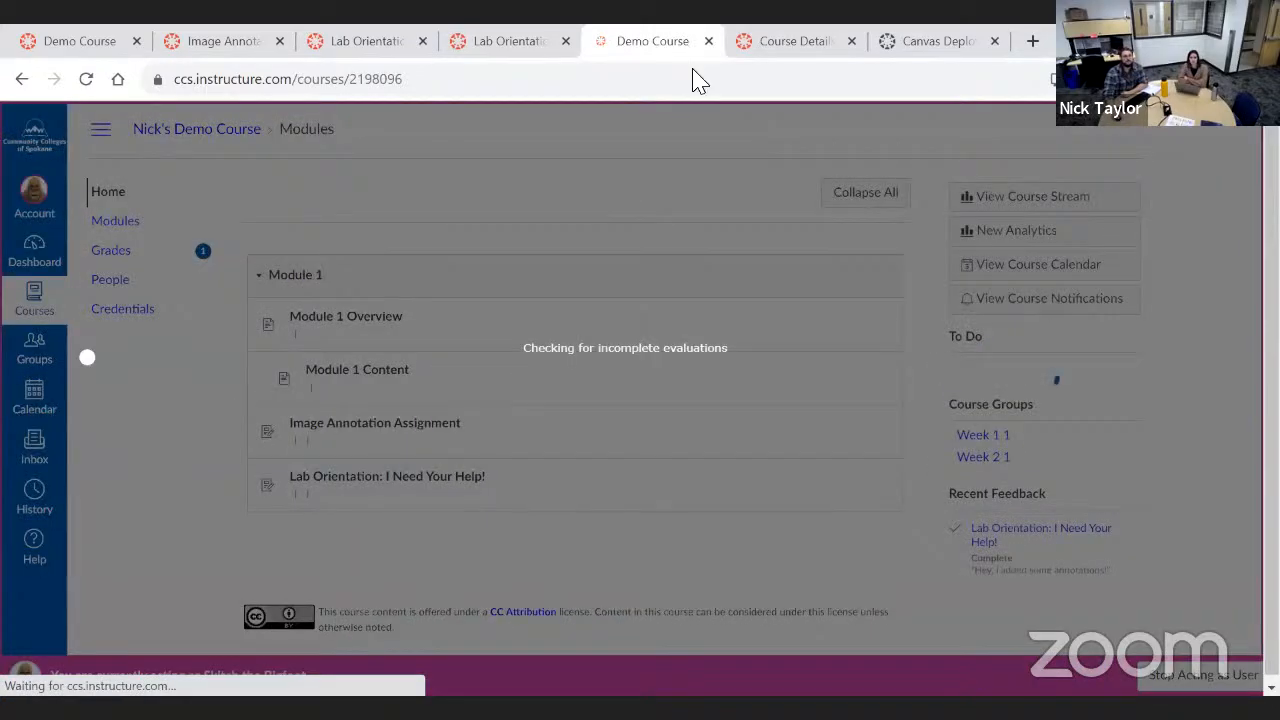
Open the student's grades and read the feedback comment on the Lab Orientation: I Need Your Help! assignment
left_click(159, 255)
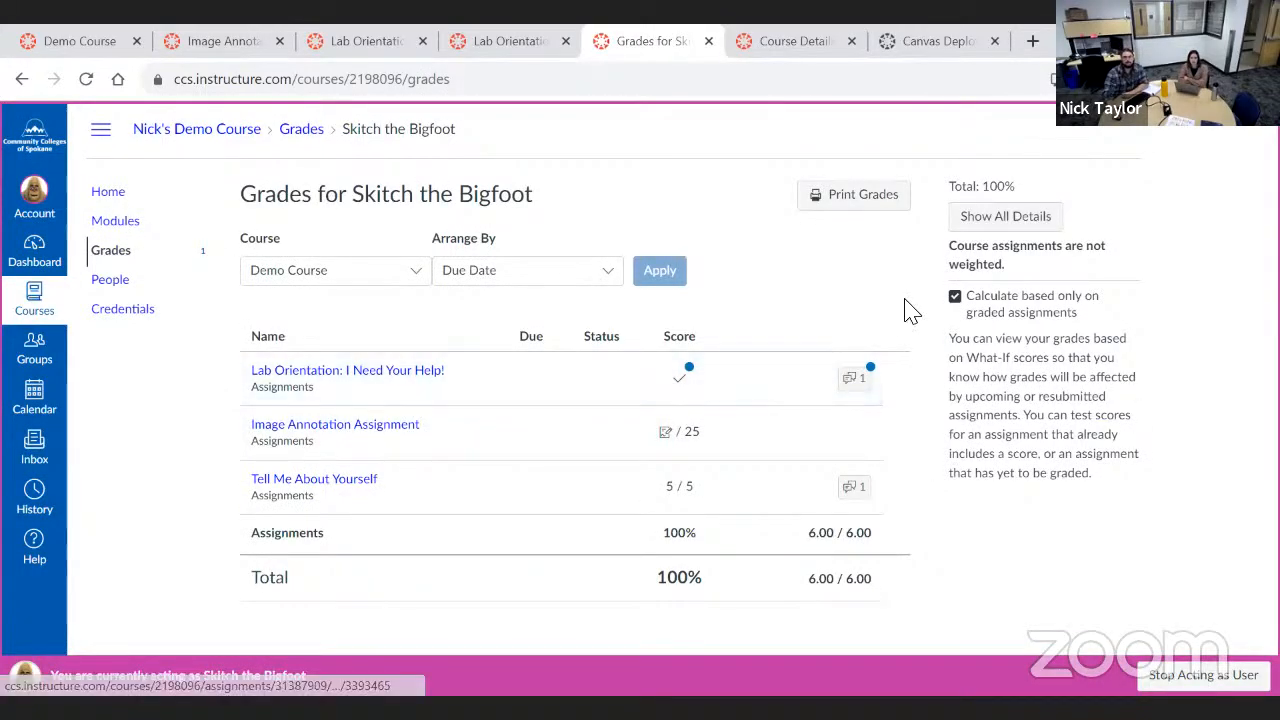
left_click(866, 384)
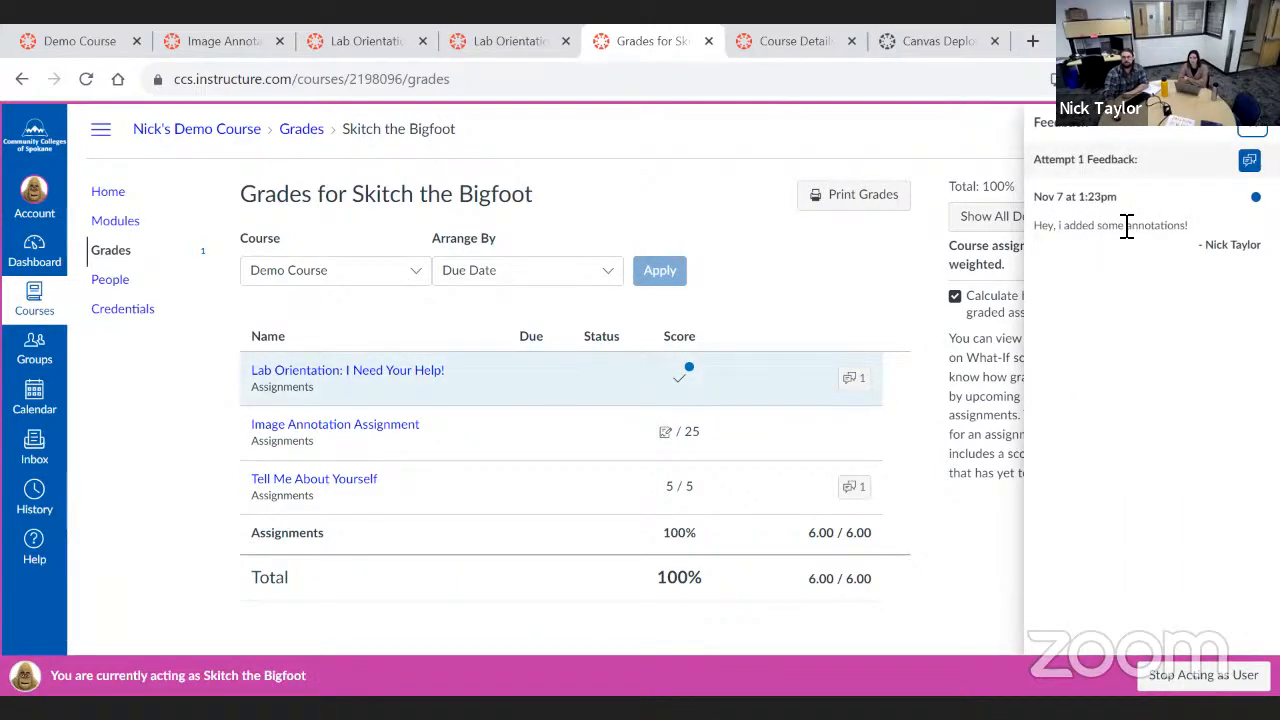
left_click_drag(1034, 225, 1165, 225)
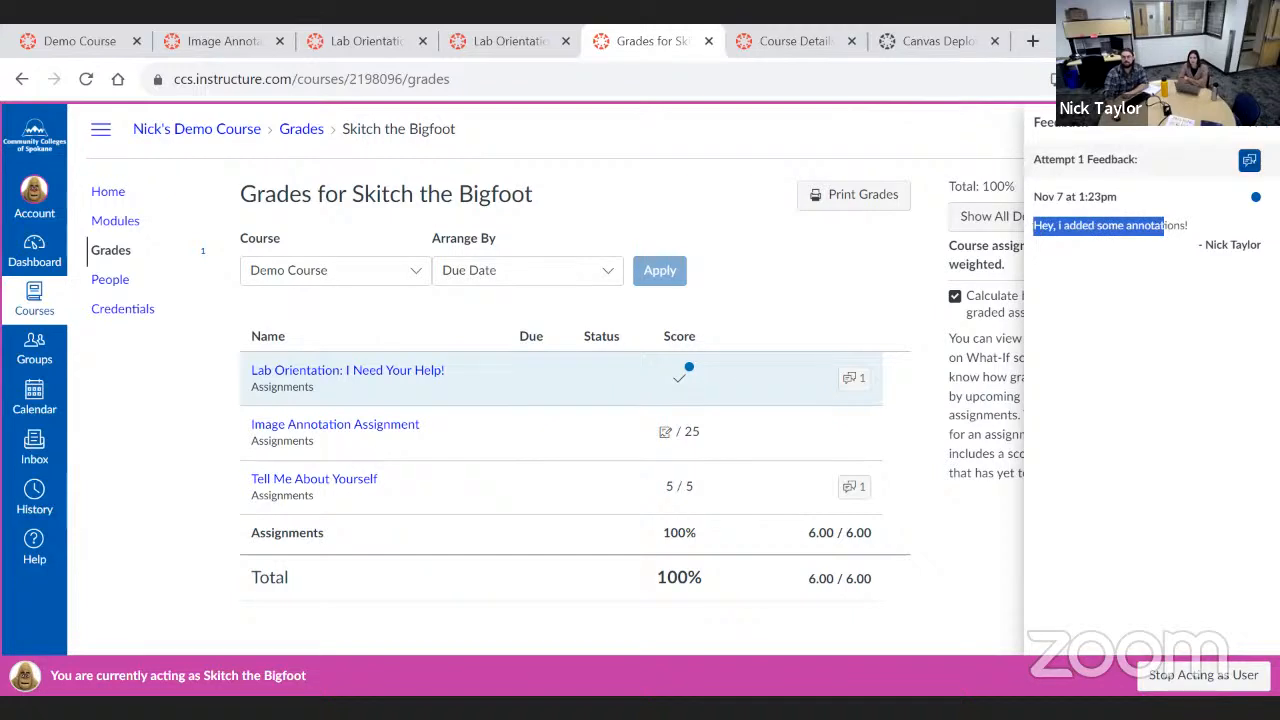
Open the Lab Orientation: I Need Your Help! assignment as the student and go to its submission details
left_click(347, 371)
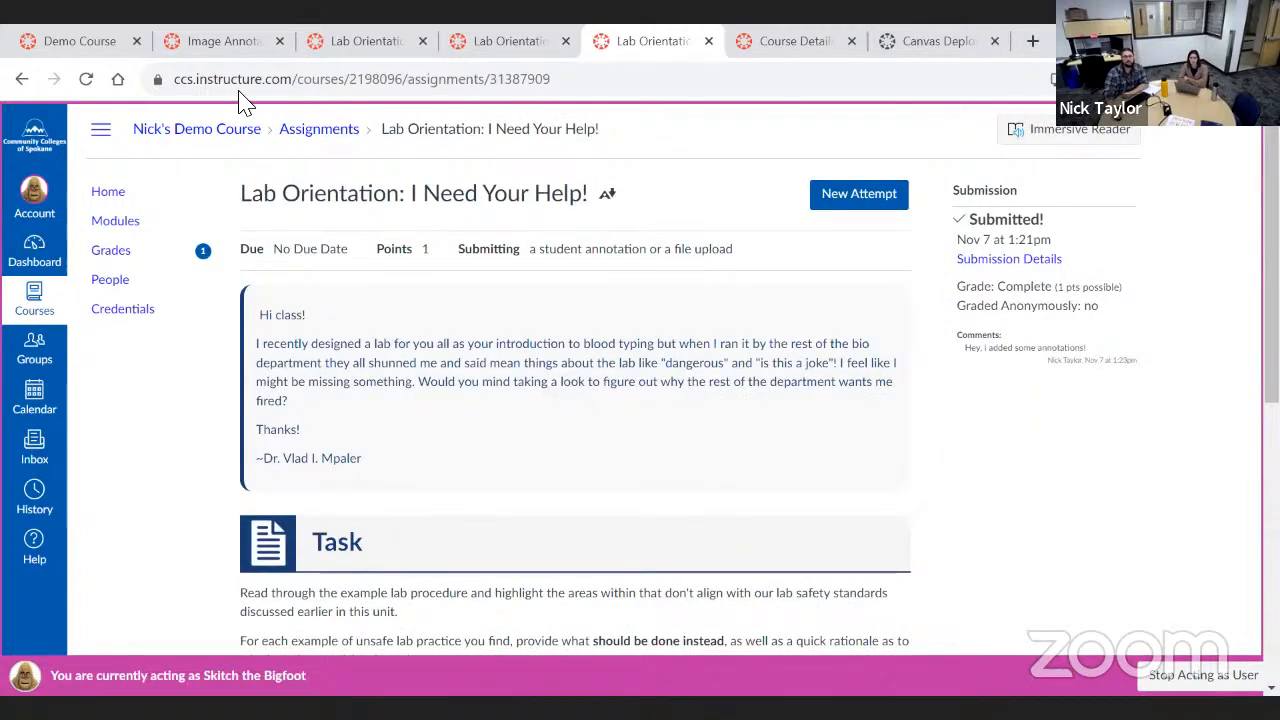
scroll(633, 346, "down", 3)
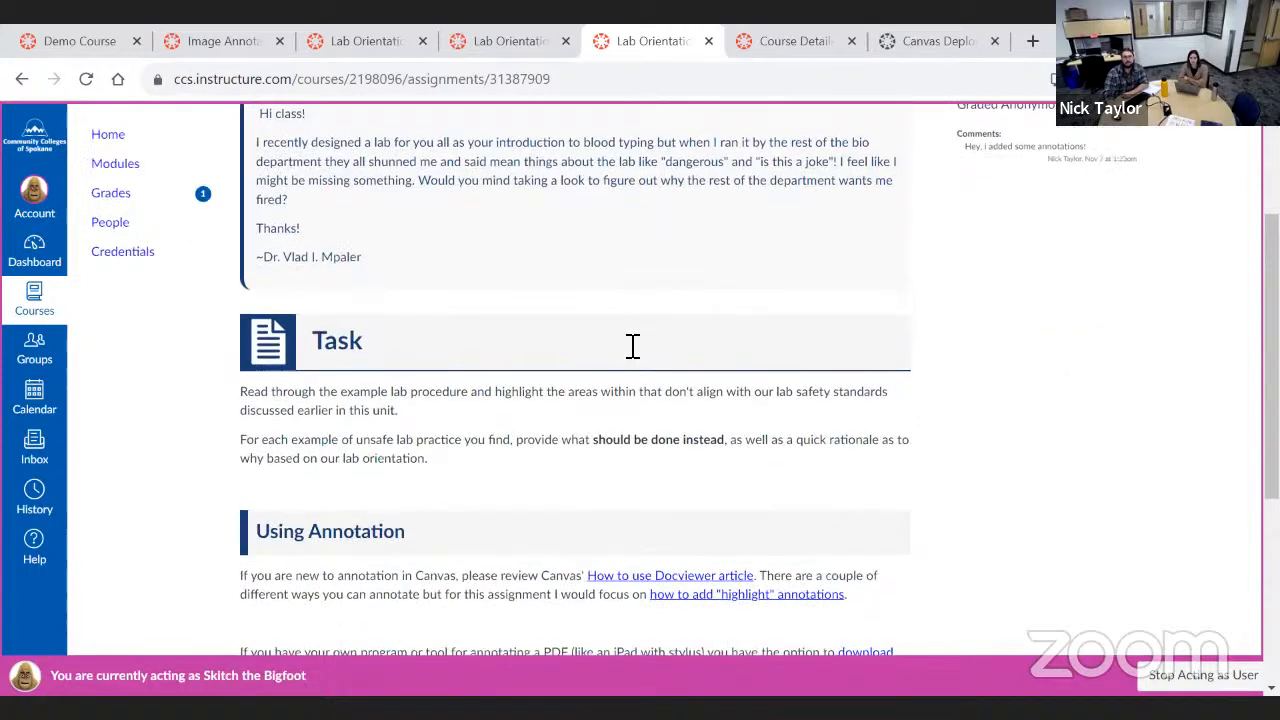
scroll(633, 346, "down", 4)
scroll(634, 354, "up", 7)
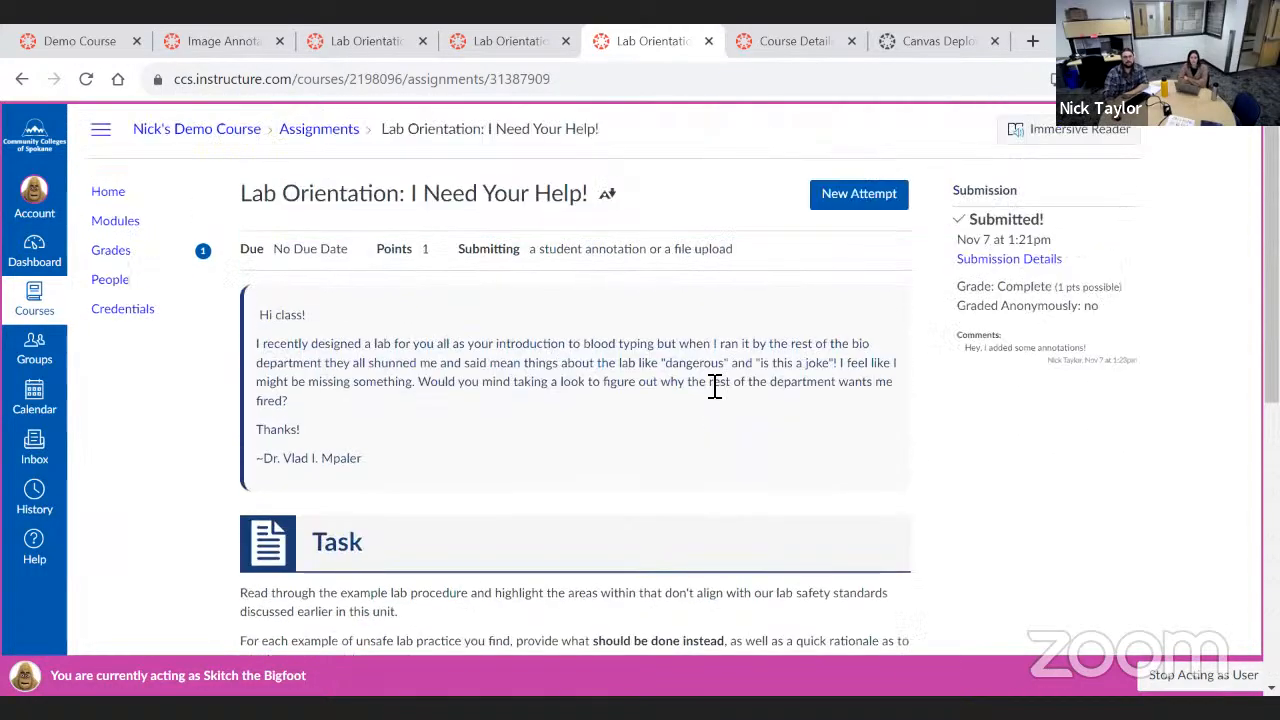
left_click(1003, 265)
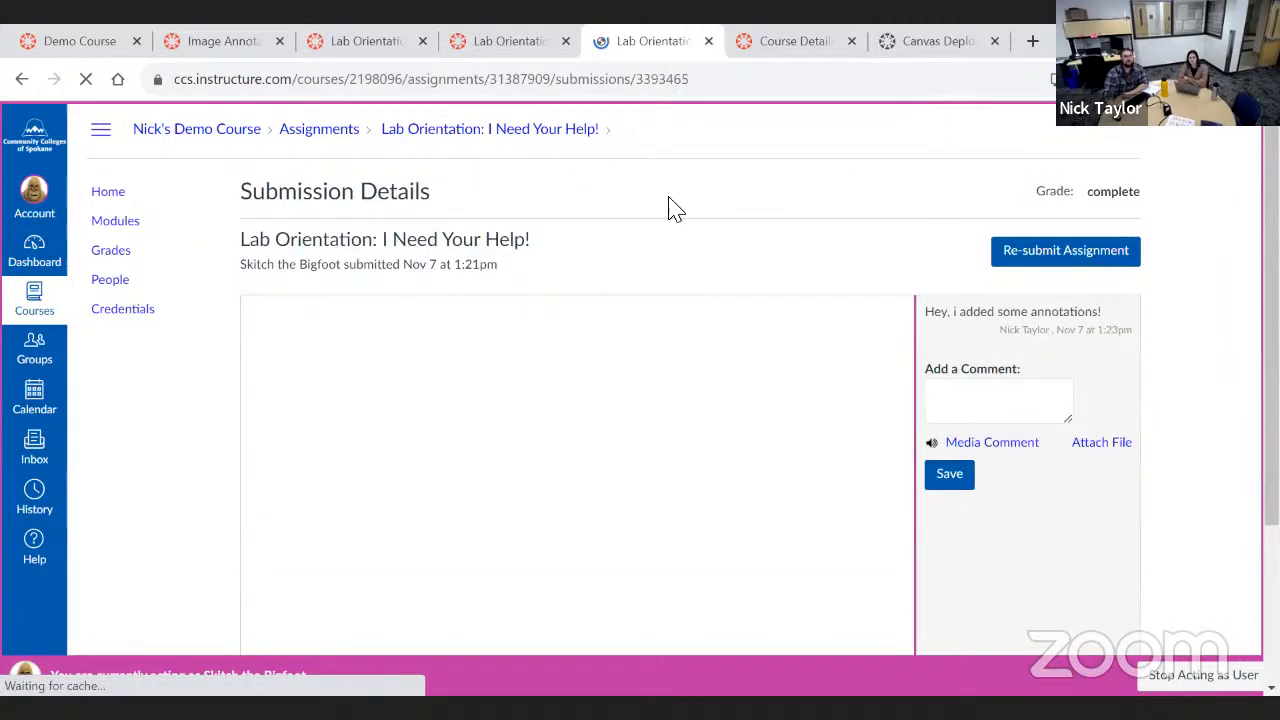
Examine the submitted document's highlights, point annotation and comment threads on both pages, including the instructor's reply to the sandals and sweaters comment
scroll(663, 600, "down", 10)
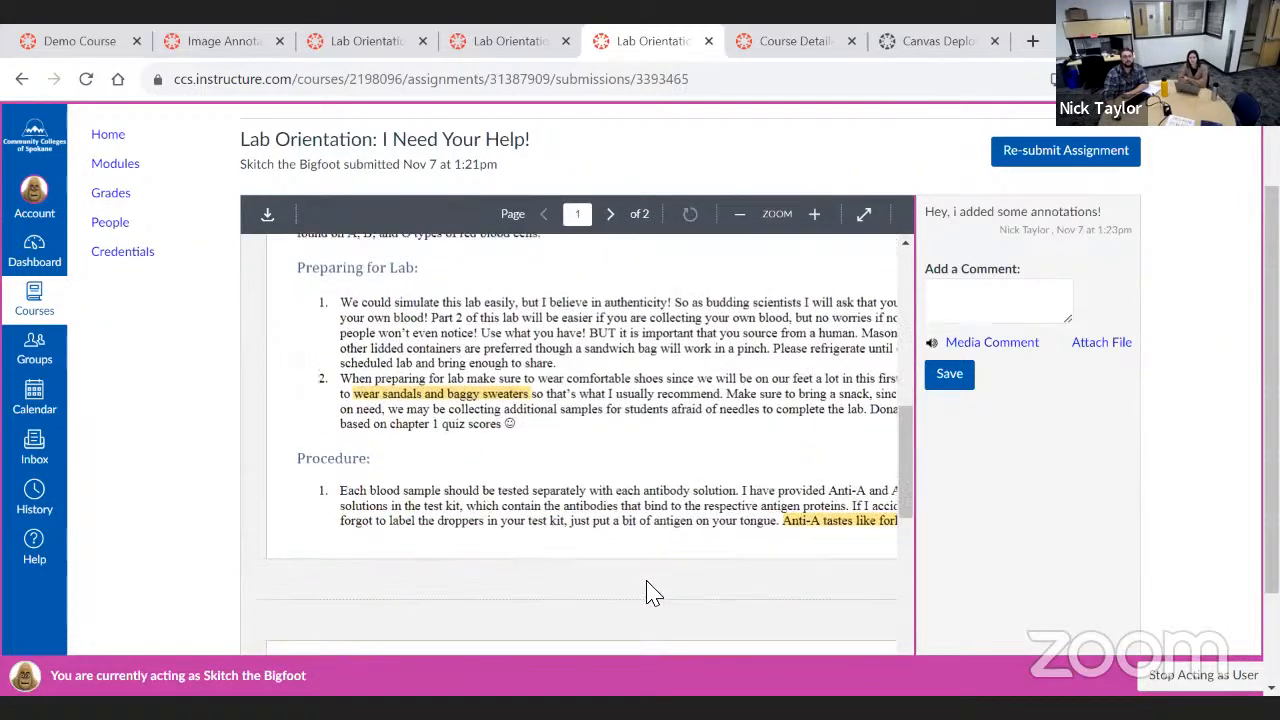
scroll(647, 594, "down", 4)
scroll(843, 574, "up", 2)
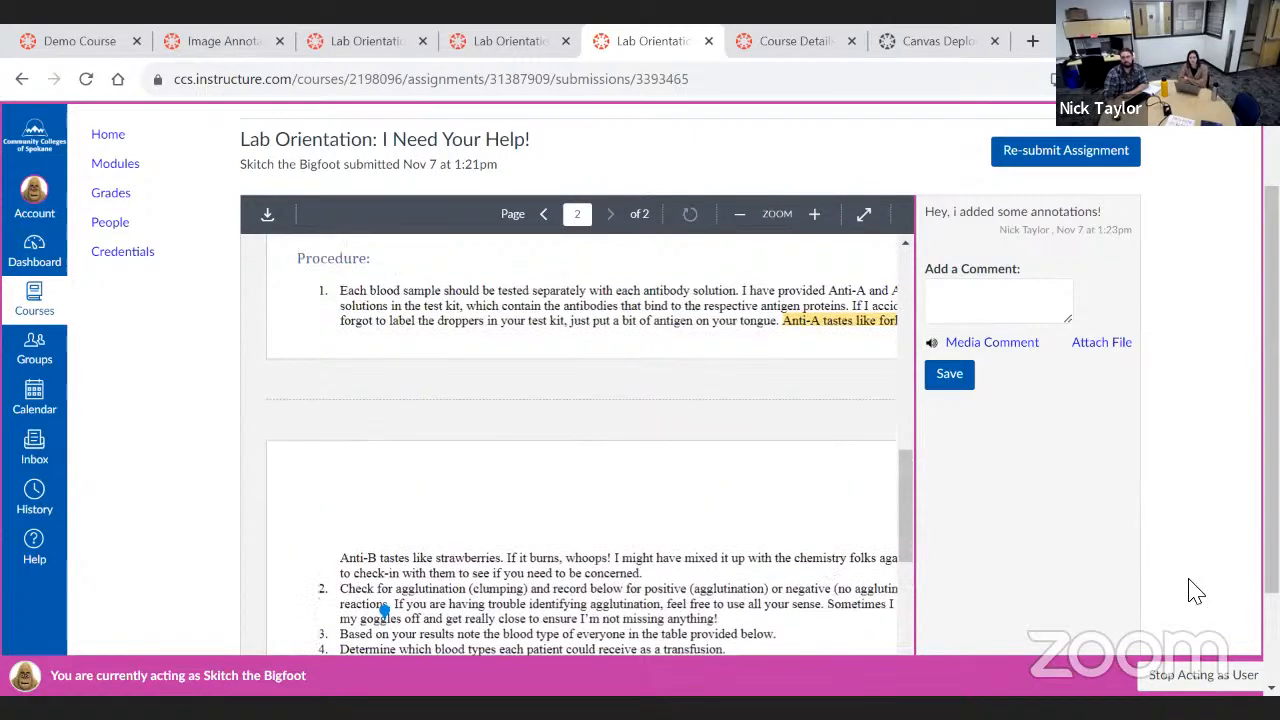
scroll(1196, 591, "down", 2)
mouse_move(471, 629)
left_mouse_down()
mouse_move(634, 609)
mouse_move(675, 448)
left_mouse_up()
scroll(774, 417, "up", 3)
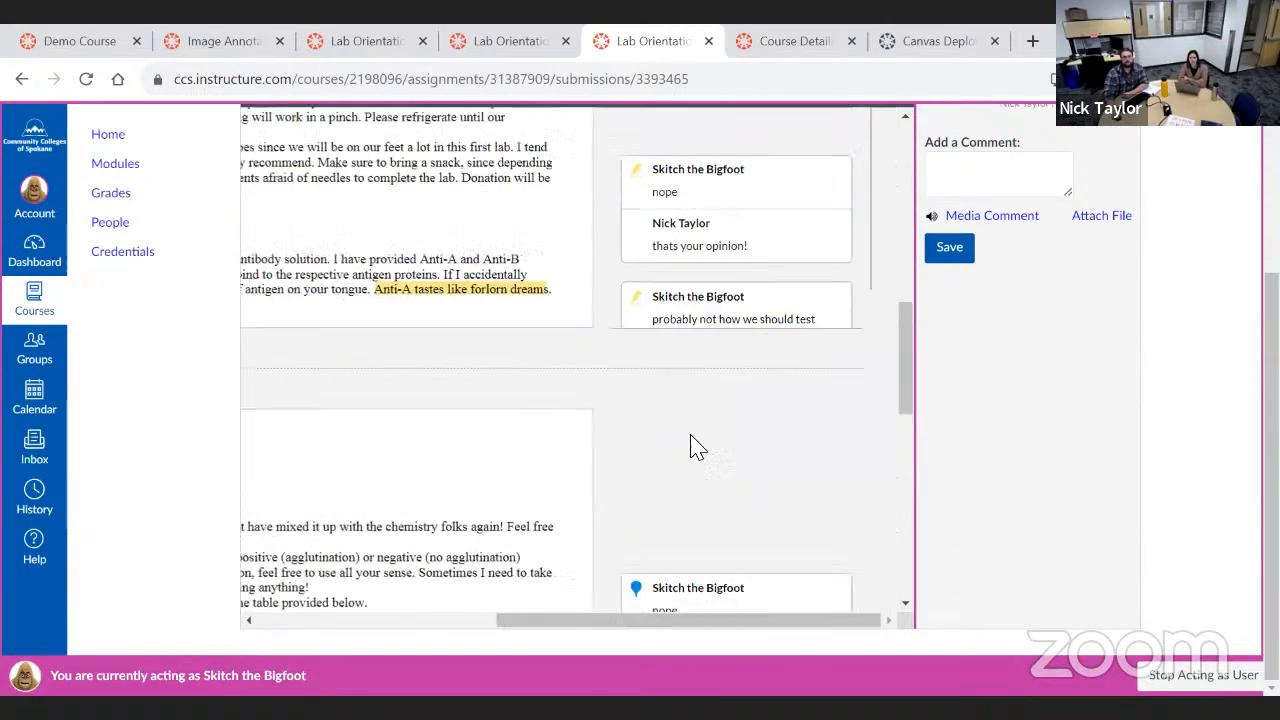
scroll(746, 340, "down", 2)
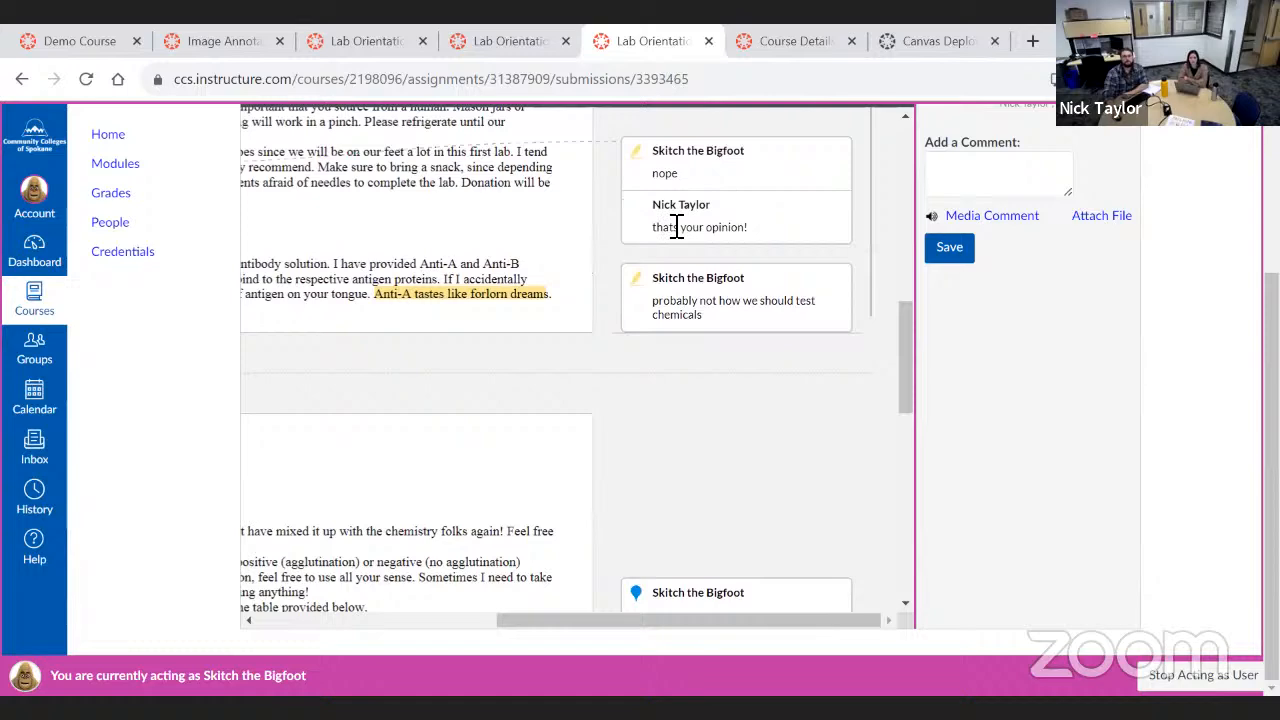
left_click(709, 213)
left_click(700, 285)
scroll(860, 430, "up", 3)
scroll(1057, 491, "up", 3)
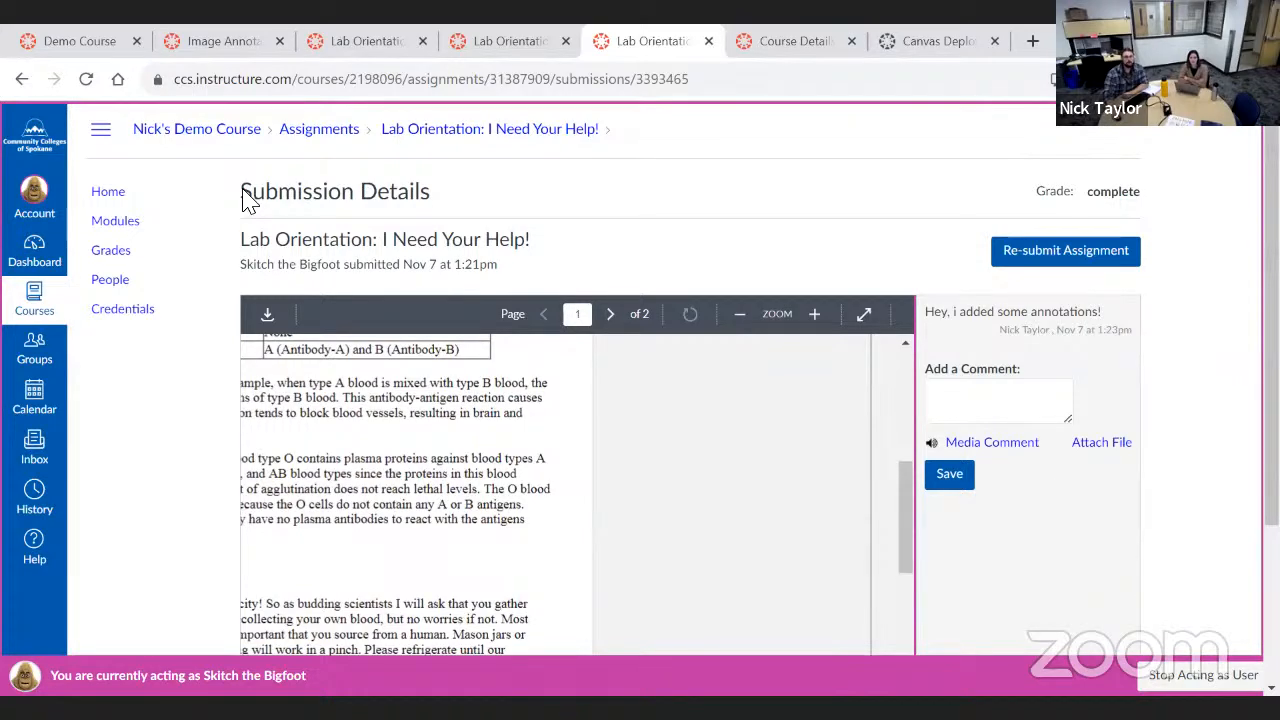
Start re-submitting the lab assignment and look through both pages of the document offered for the new student annotation
left_click(457, 129)
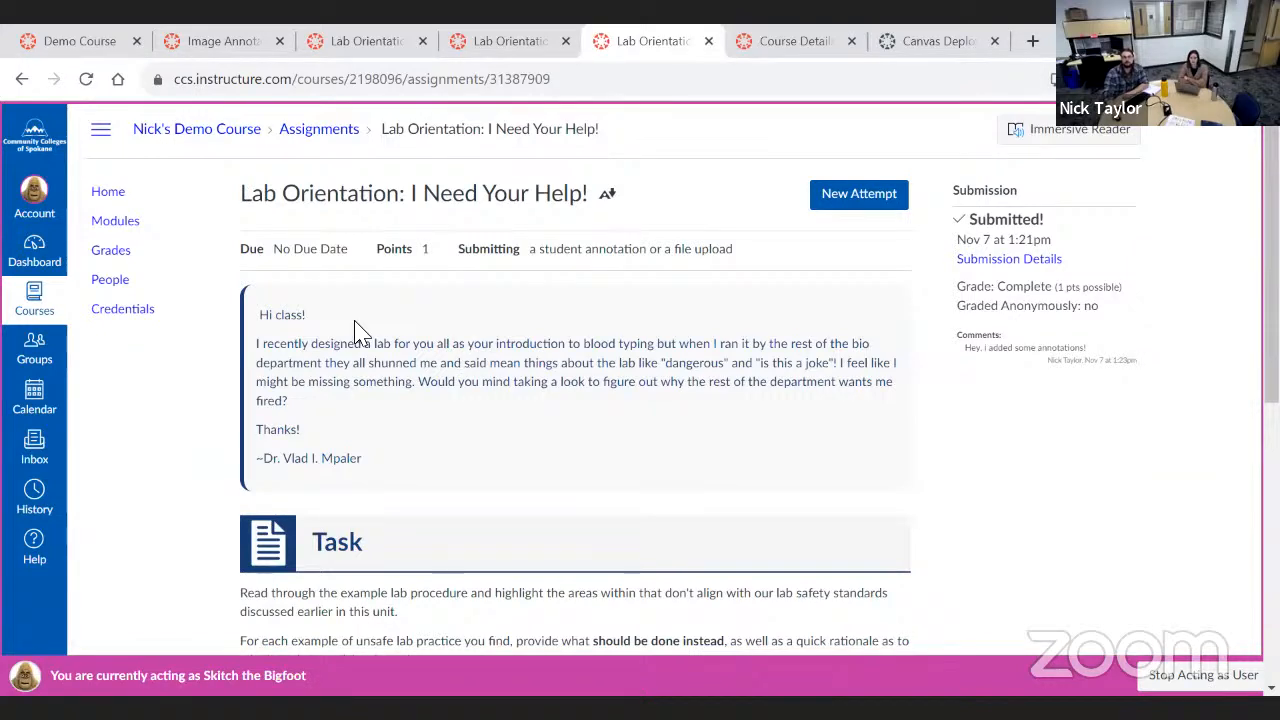
left_click(996, 262)
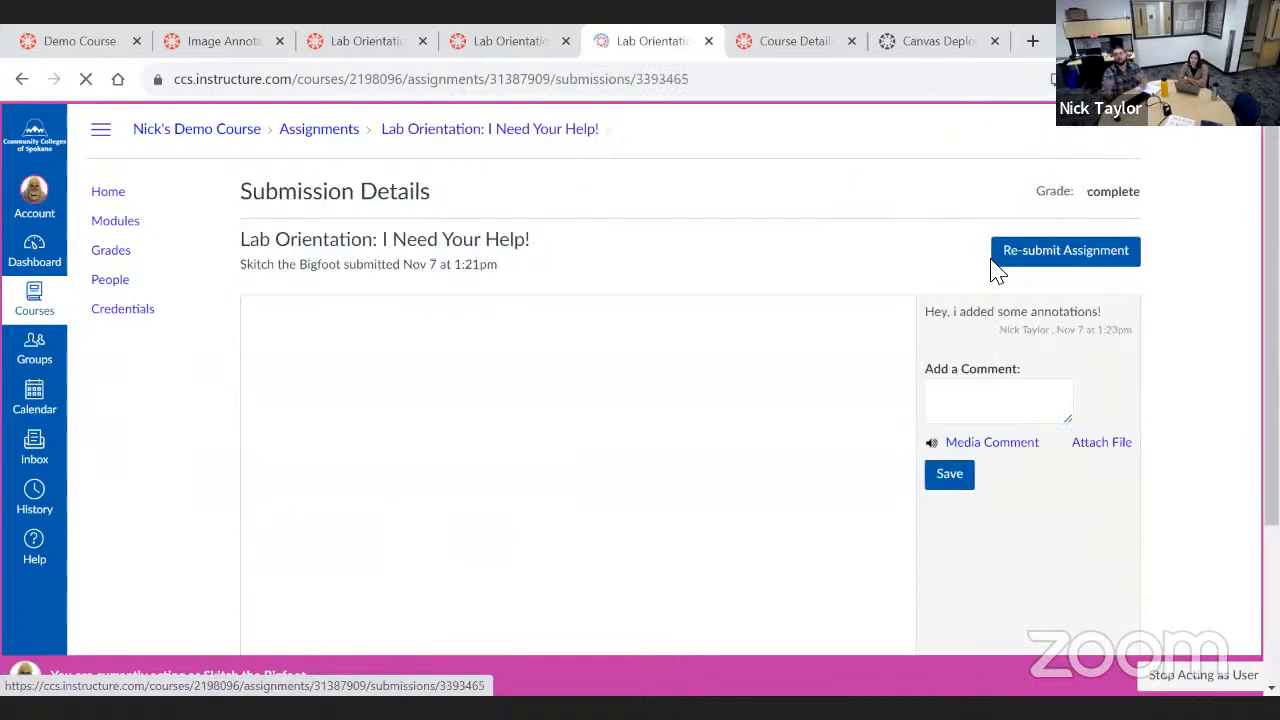
left_click(1003, 268)
scroll(588, 400, "down", 3)
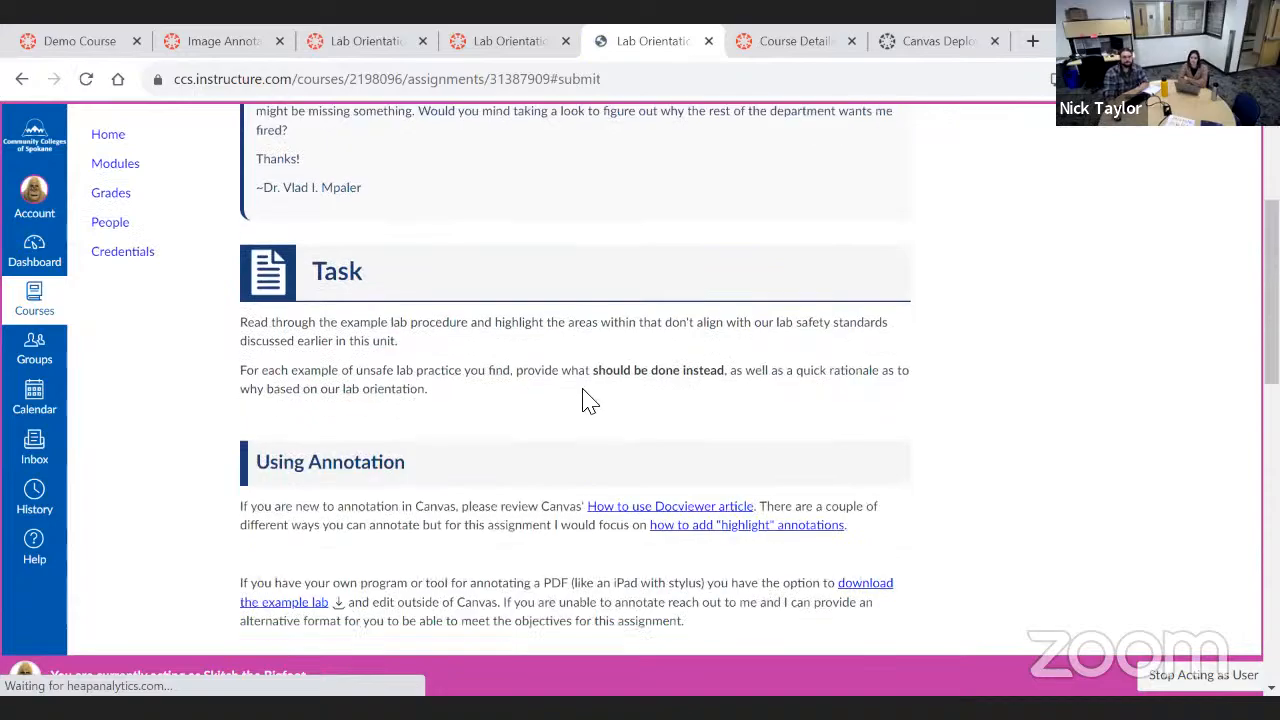
scroll(588, 400, "down", 8)
scroll(695, 305, "down", 2)
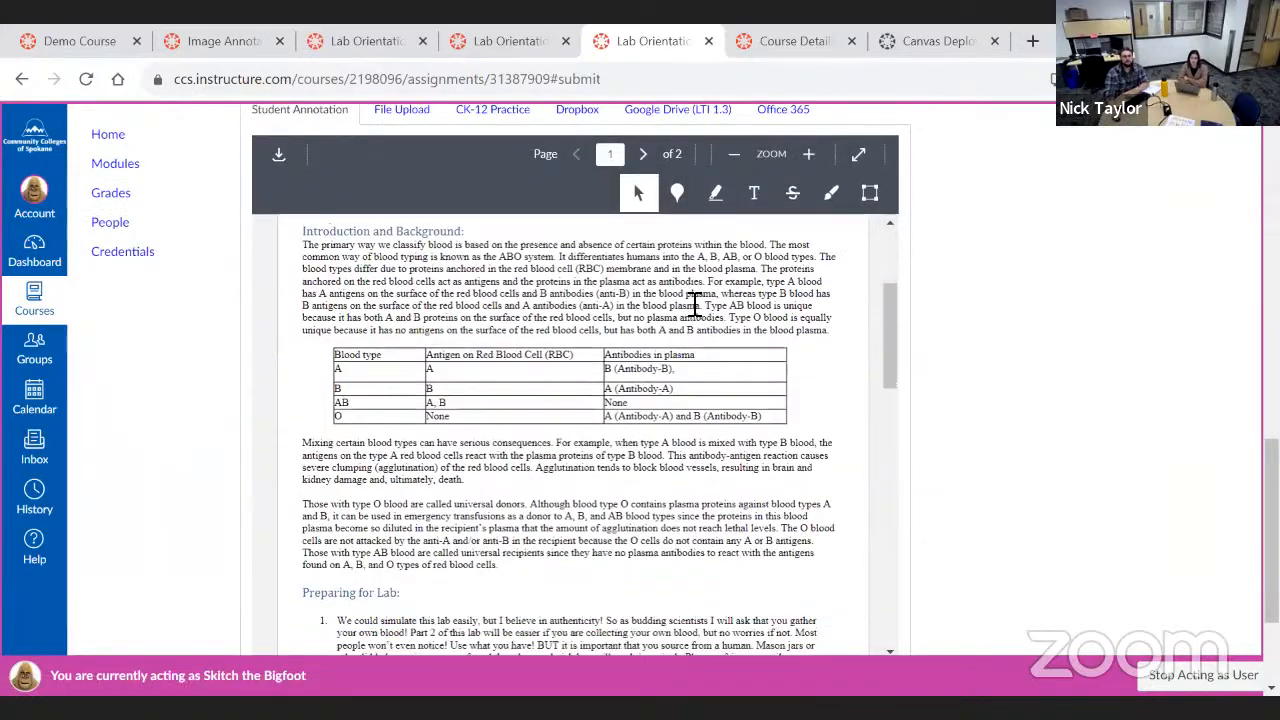
scroll(677, 589, "down", 15)
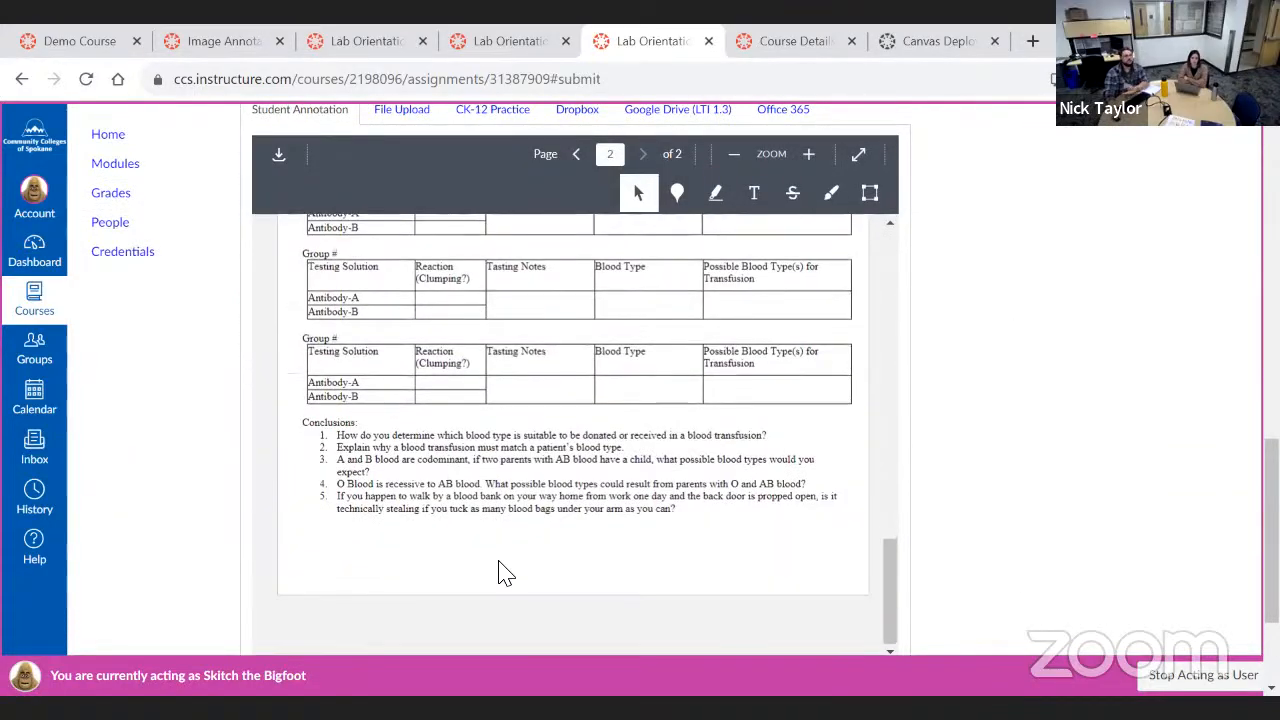
scroll(789, 500, "up", 15)
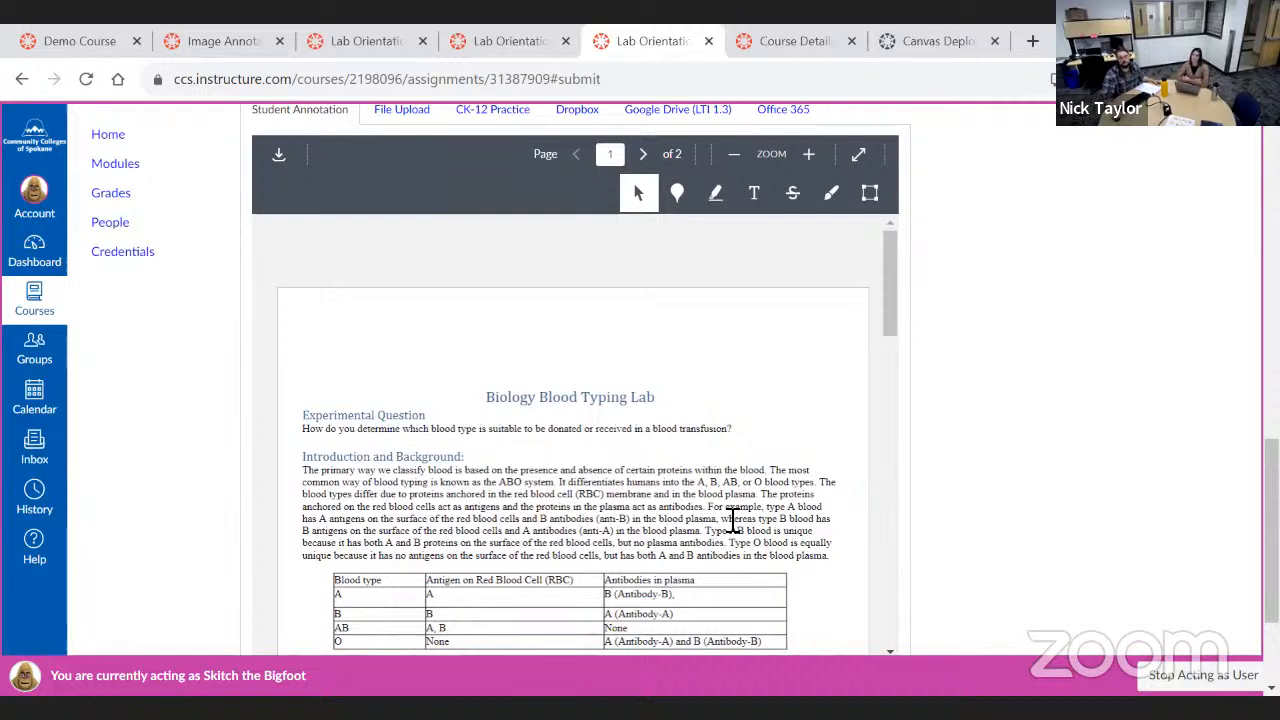
Cancel the new attempt at the lab assignment and reopen the details of the existing submission
scroll(908, 463, "up", 5)
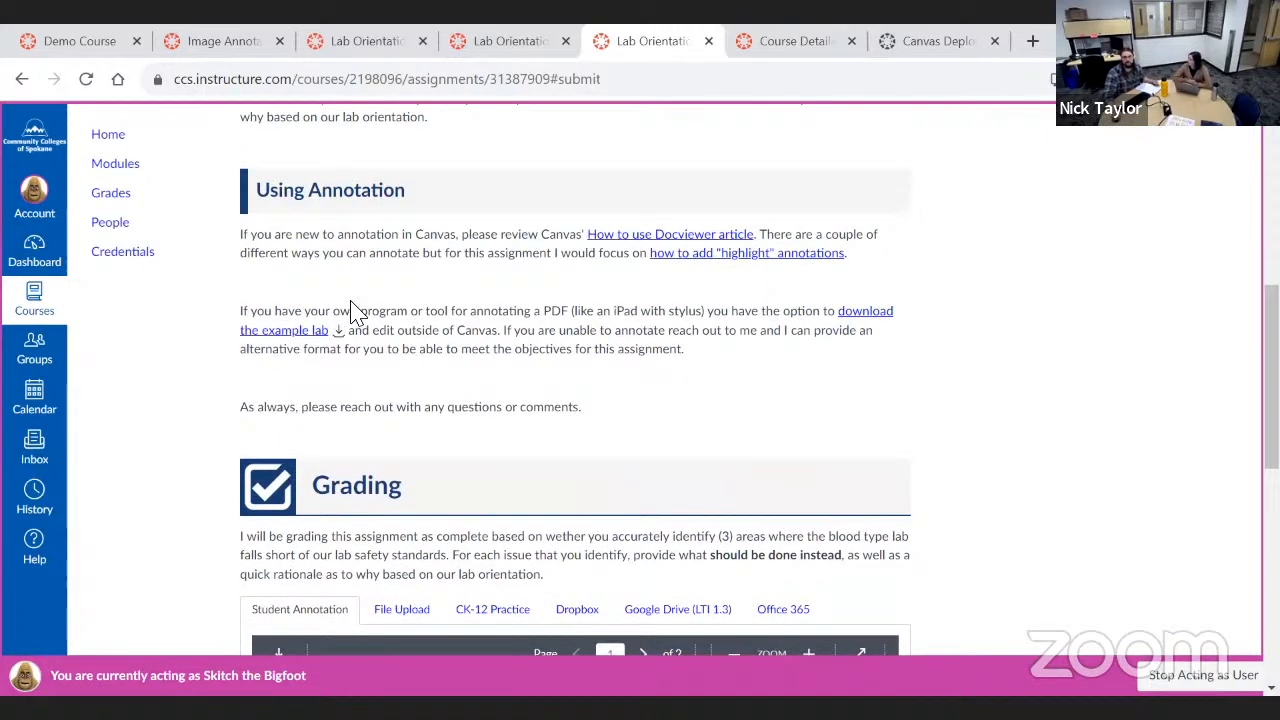
scroll(688, 365, "up", 10)
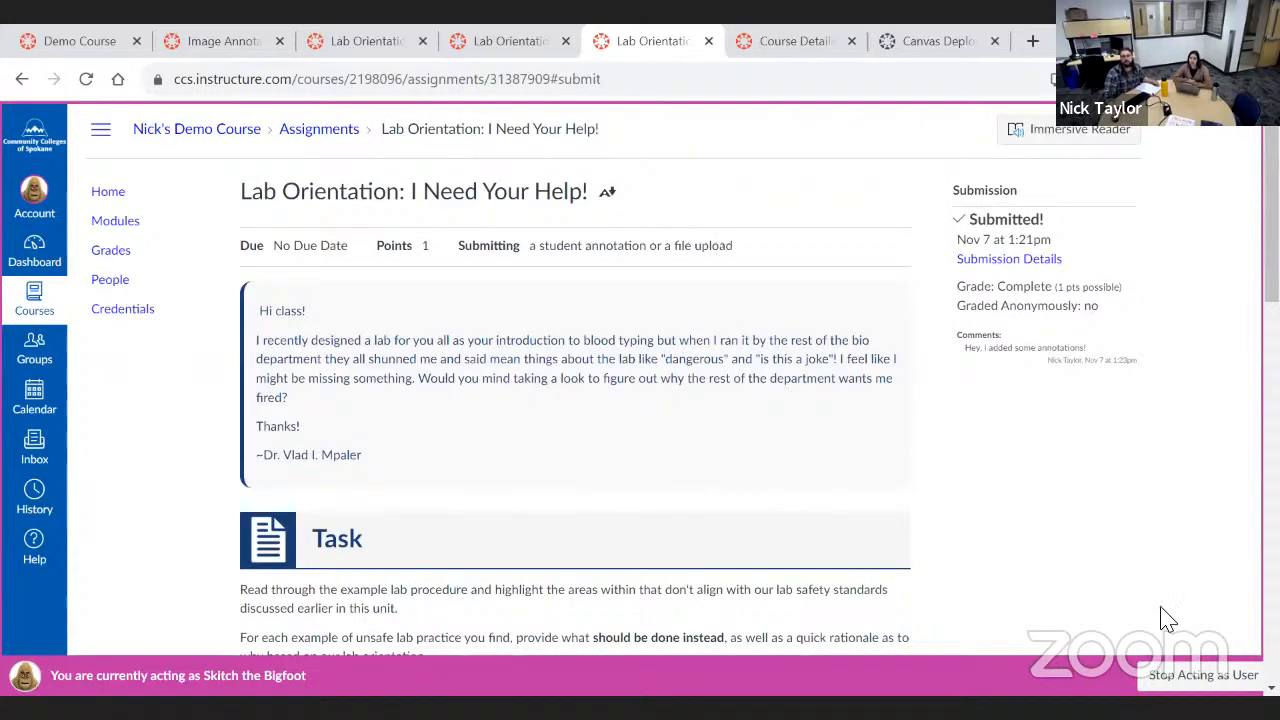
scroll(1165, 610, "down", 15)
left_click(268, 518)
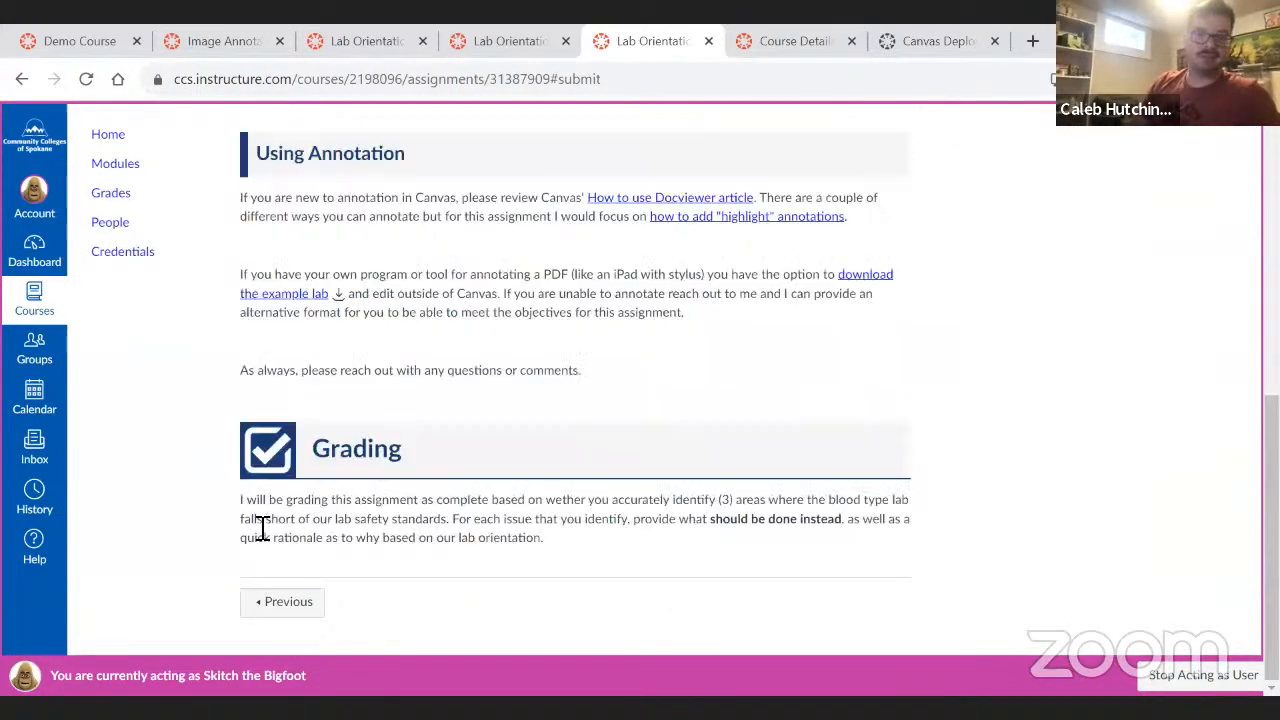
scroll(265, 527, "up", 4)
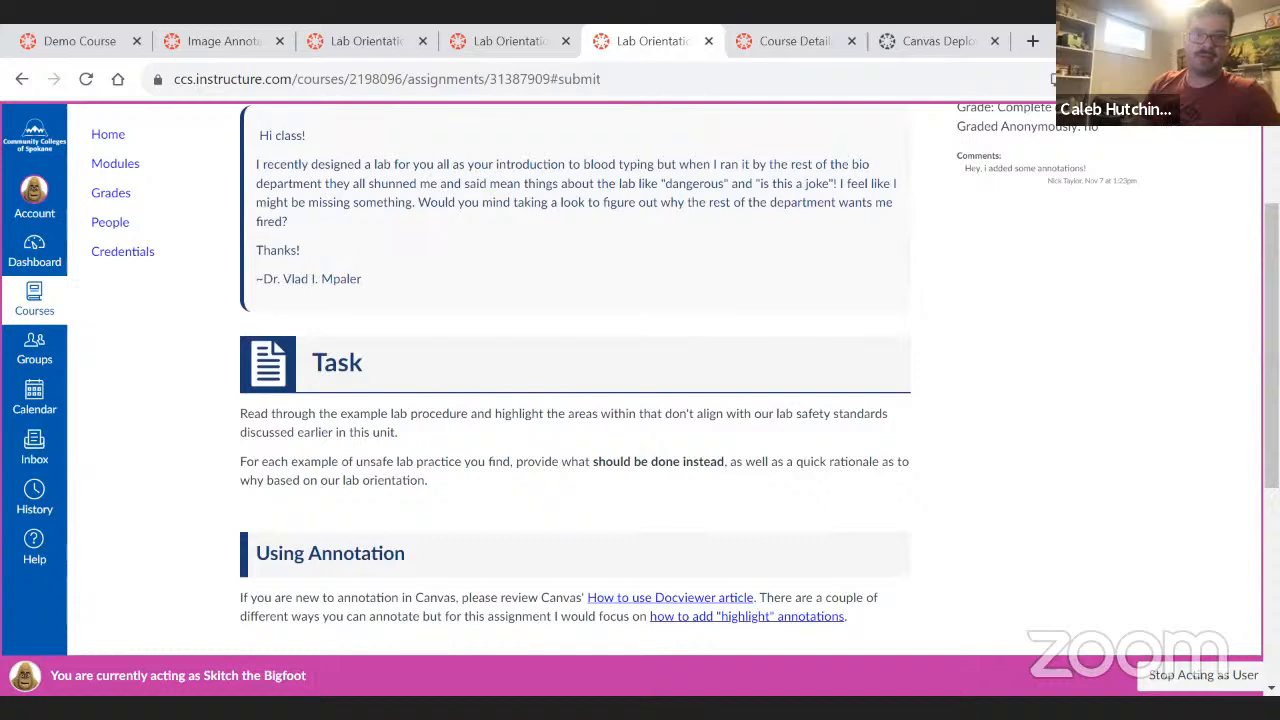
scroll(995, 258, "up", 3)
left_click(1000, 262)
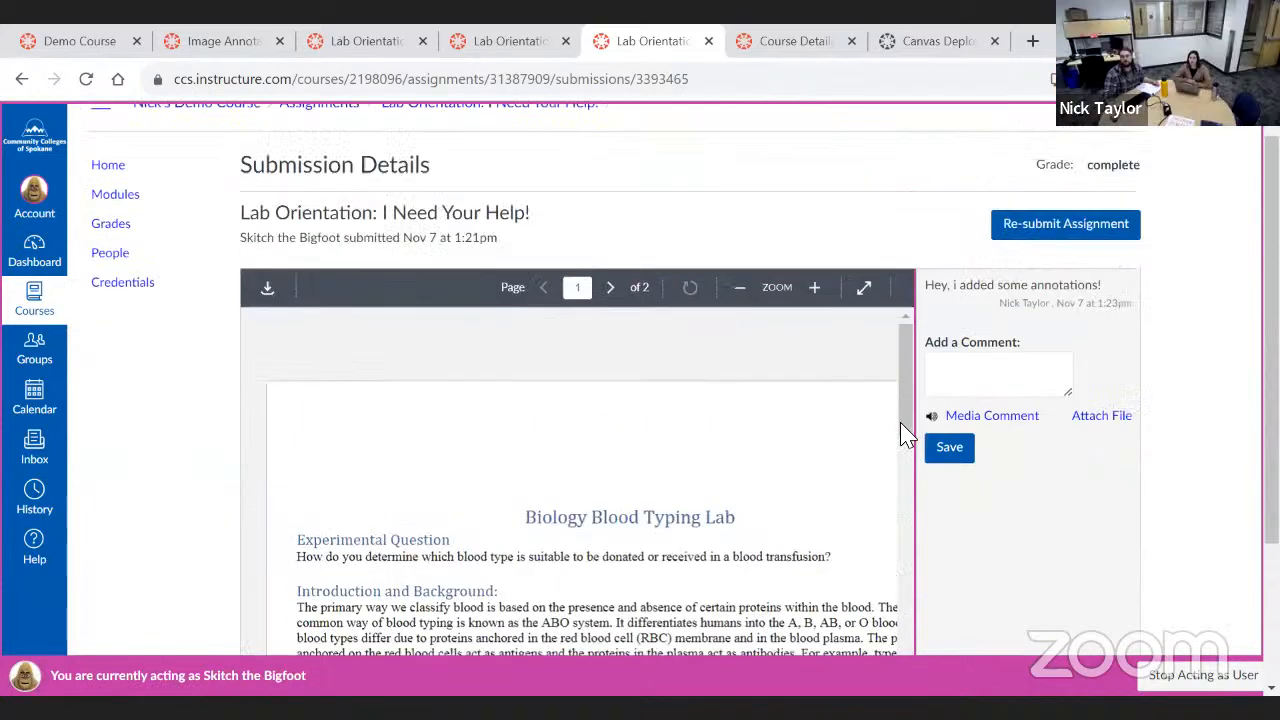
Examine the instructor's submission comment and the highlighted passages with their comment threads on page 1 of the submitted lab document
mouse_move(926, 312)
left_mouse_down()
mouse_move(1020, 323)
mouse_move(1003, 372)
left_mouse_up()
left_click(1003, 372)
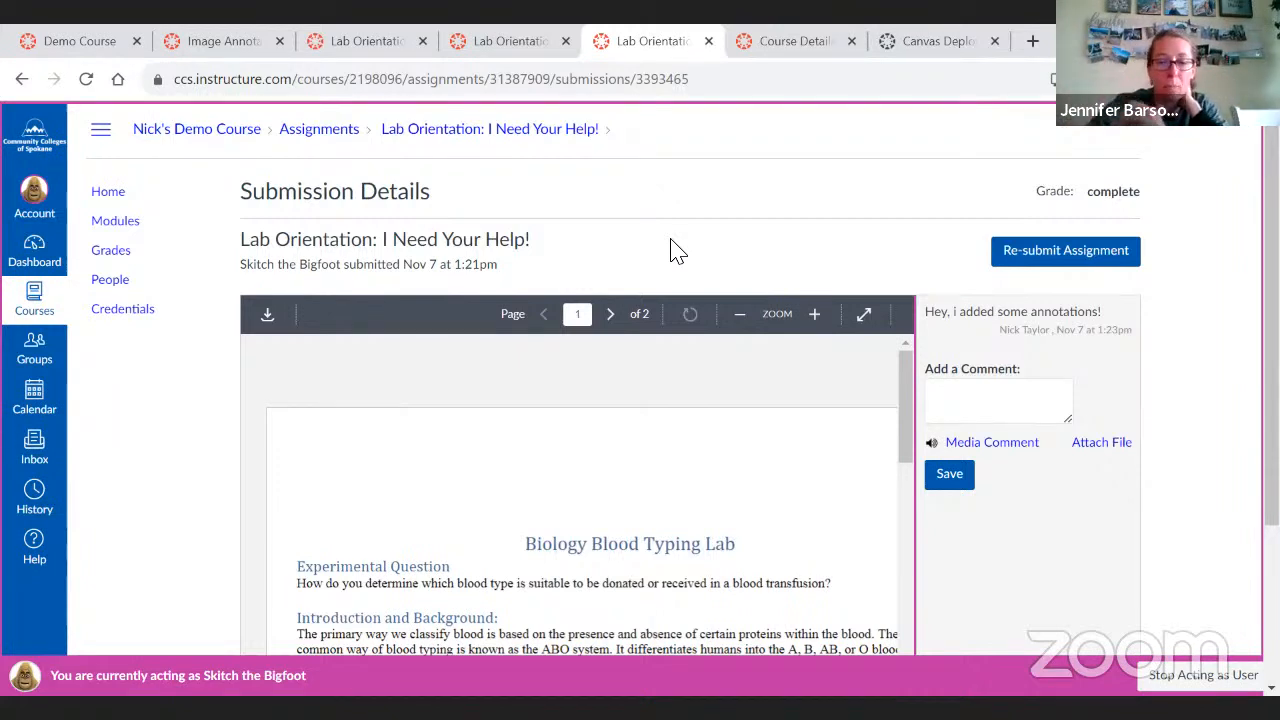
scroll(1015, 275, "down", 2)
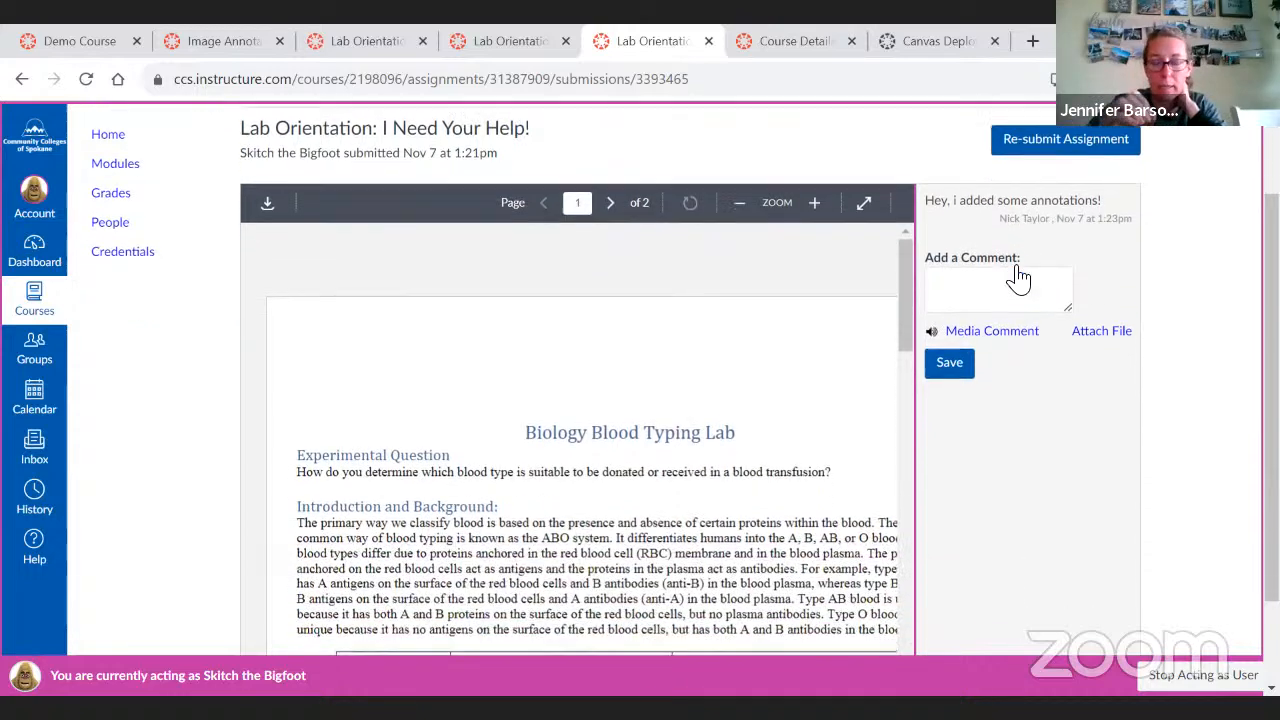
scroll(807, 529, "down", 1)
scroll(807, 529, "down", 2)
left_click_drag(606, 645, 873, 622)
scroll(849, 563, "down", 5)
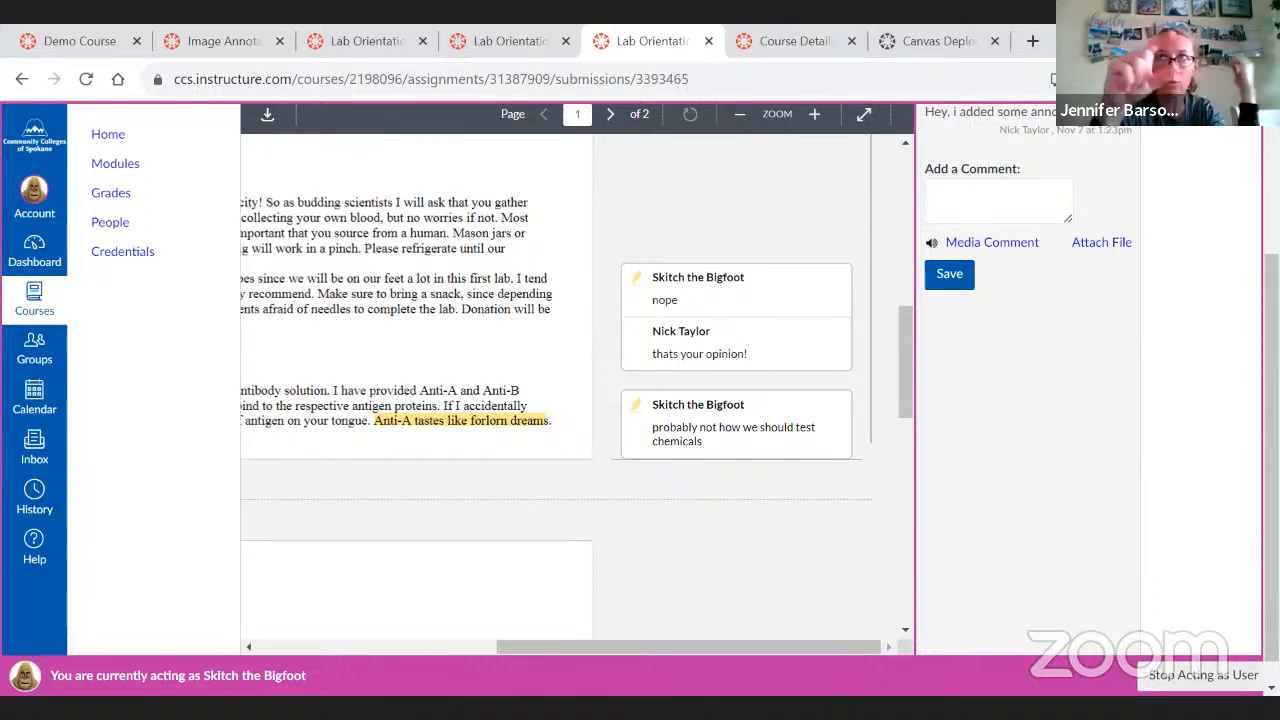
Stop acting as the student and open the Lab Orientation: I Need Your Help! assignment for editing
left_click(1203, 675)
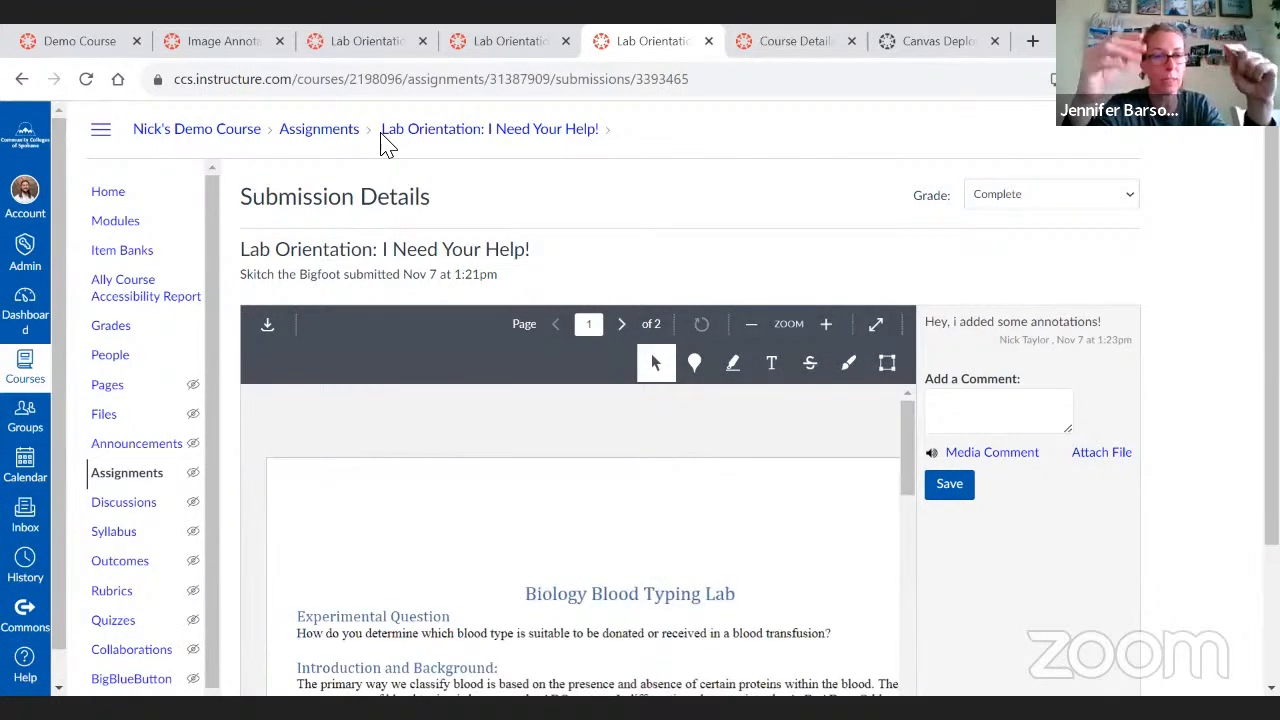
left_click(520, 130)
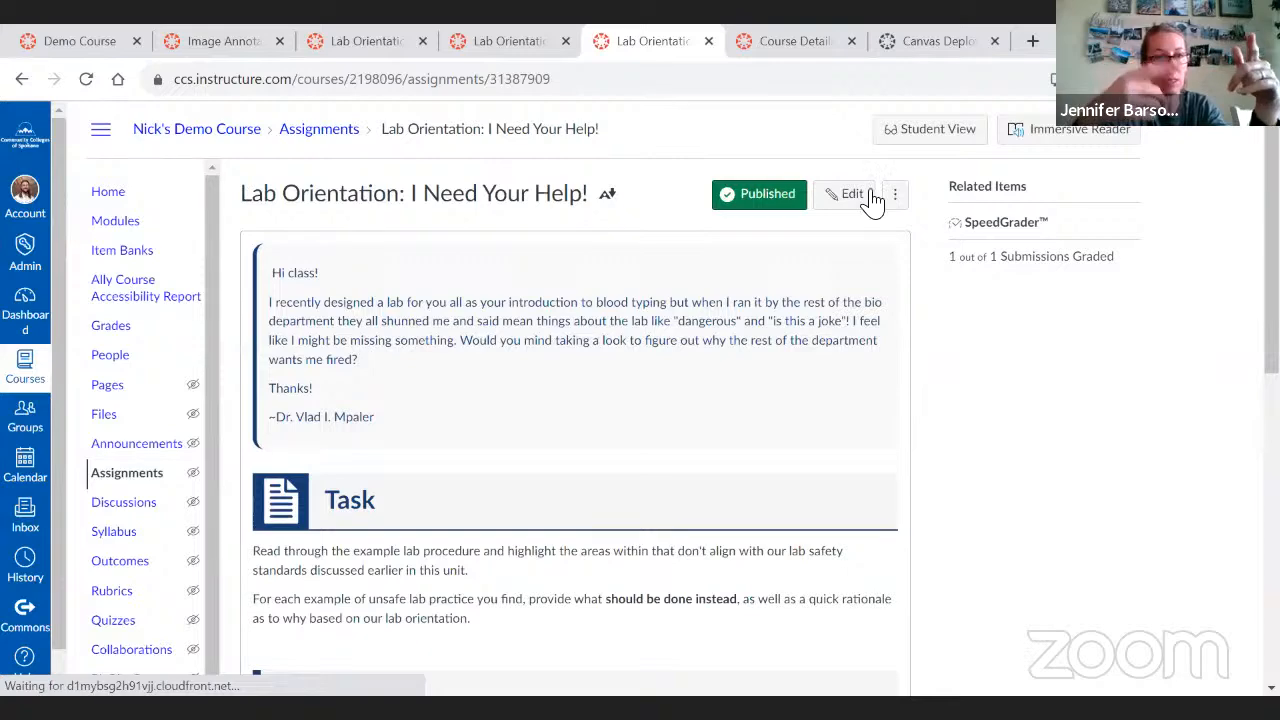
left_click(846, 193)
Set the lab assignment's availability end date to Nov 6, 2023 for everyone and save the assignment
scroll(760, 554, "down", 10)
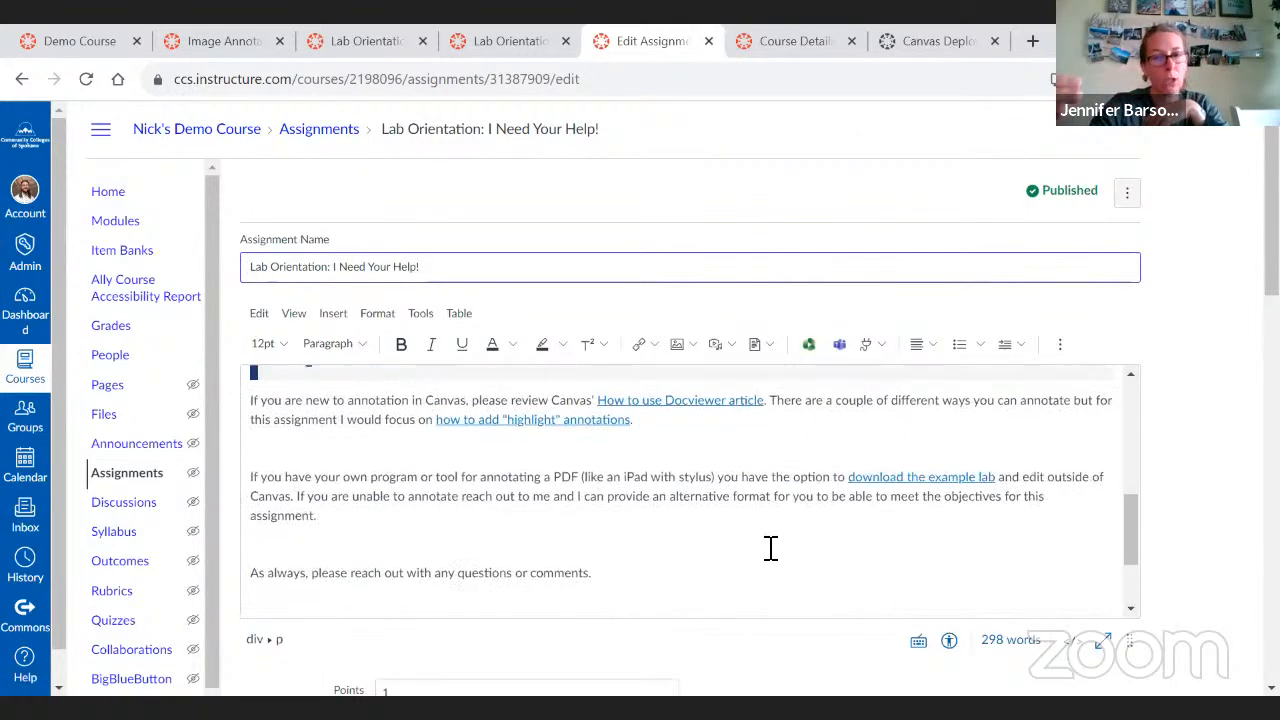
scroll(760, 554, "down", 15)
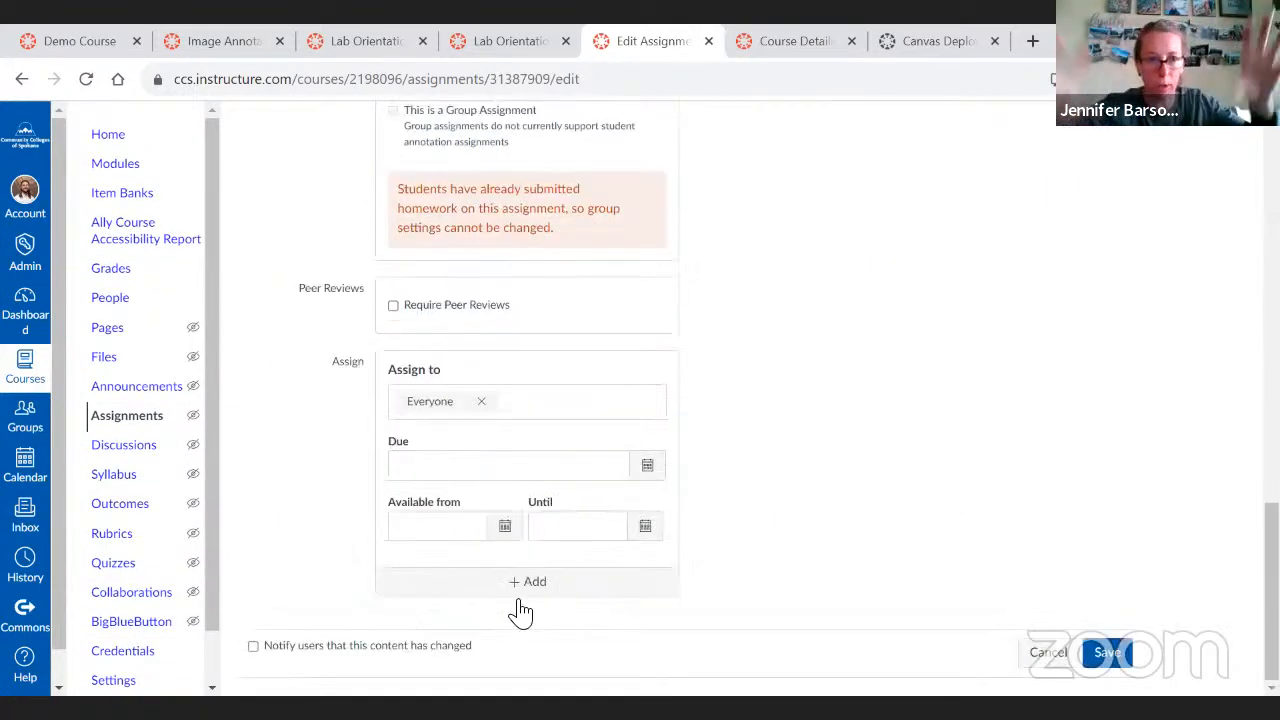
left_click(645, 525)
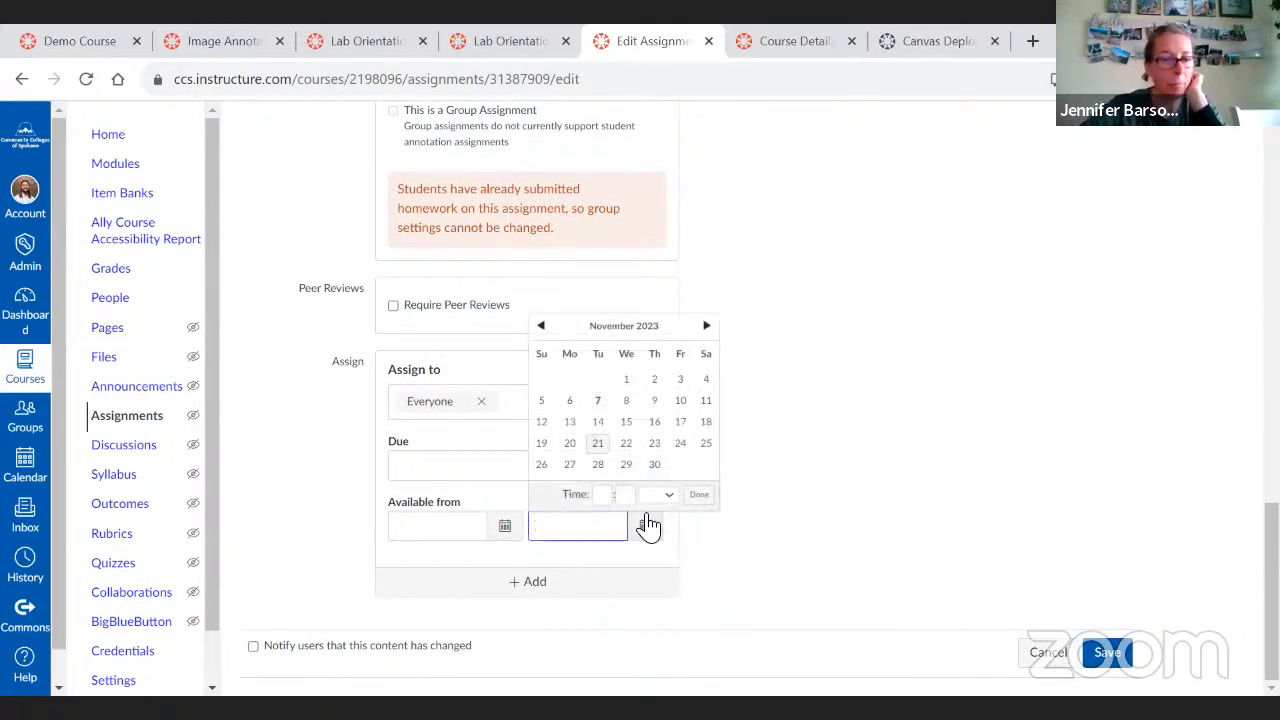
left_click(569, 400)
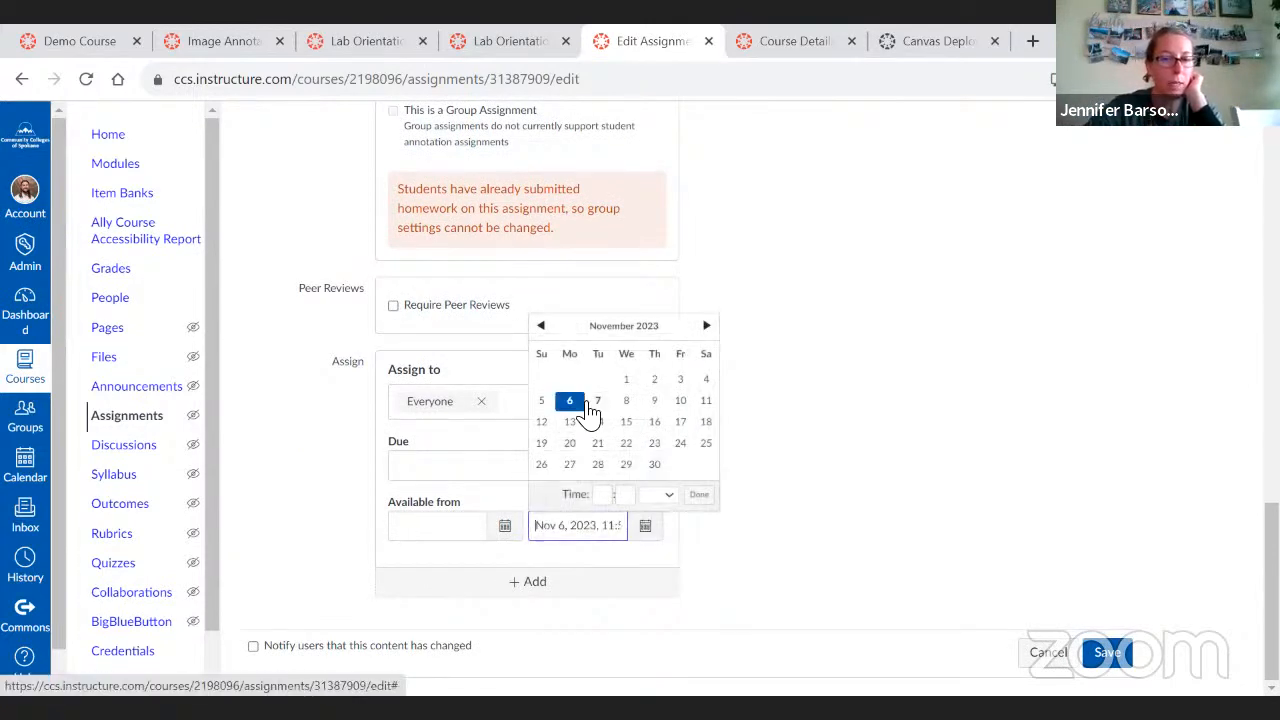
left_click(698, 495)
left_click(1112, 652)
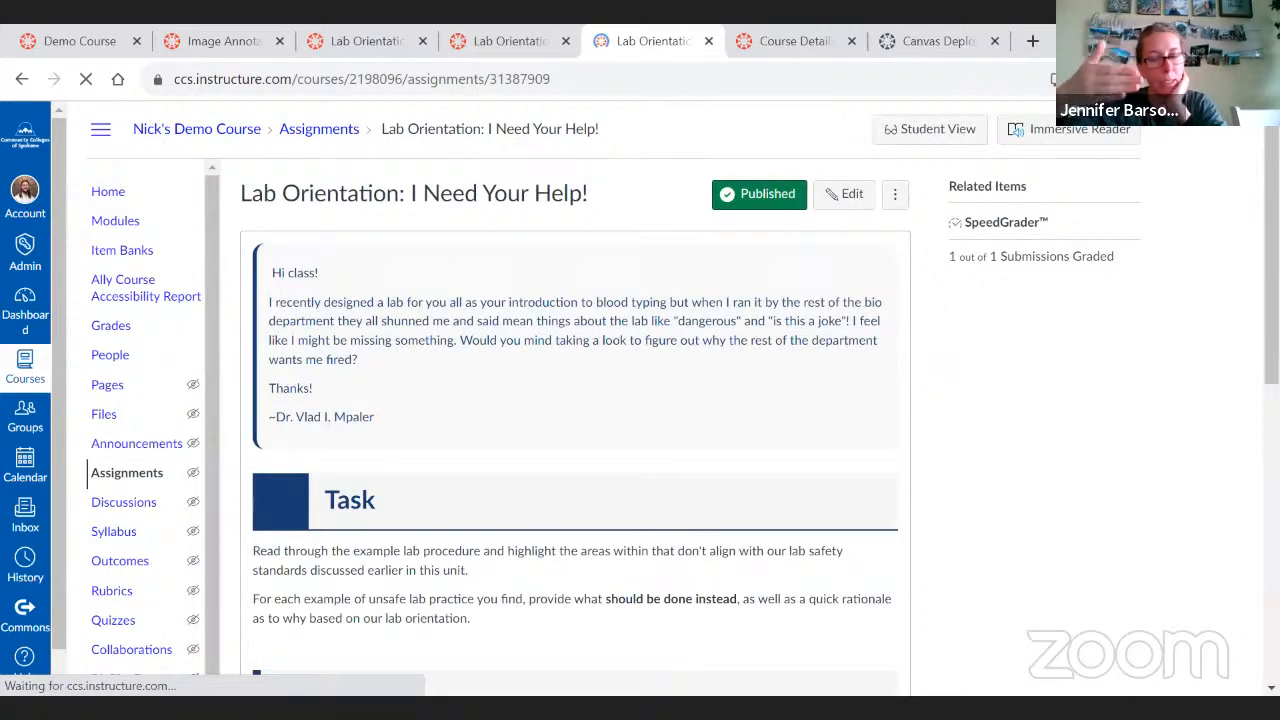
Find the Bigfoot demo student in the course's people list and start acting as that student
left_click(121, 366)
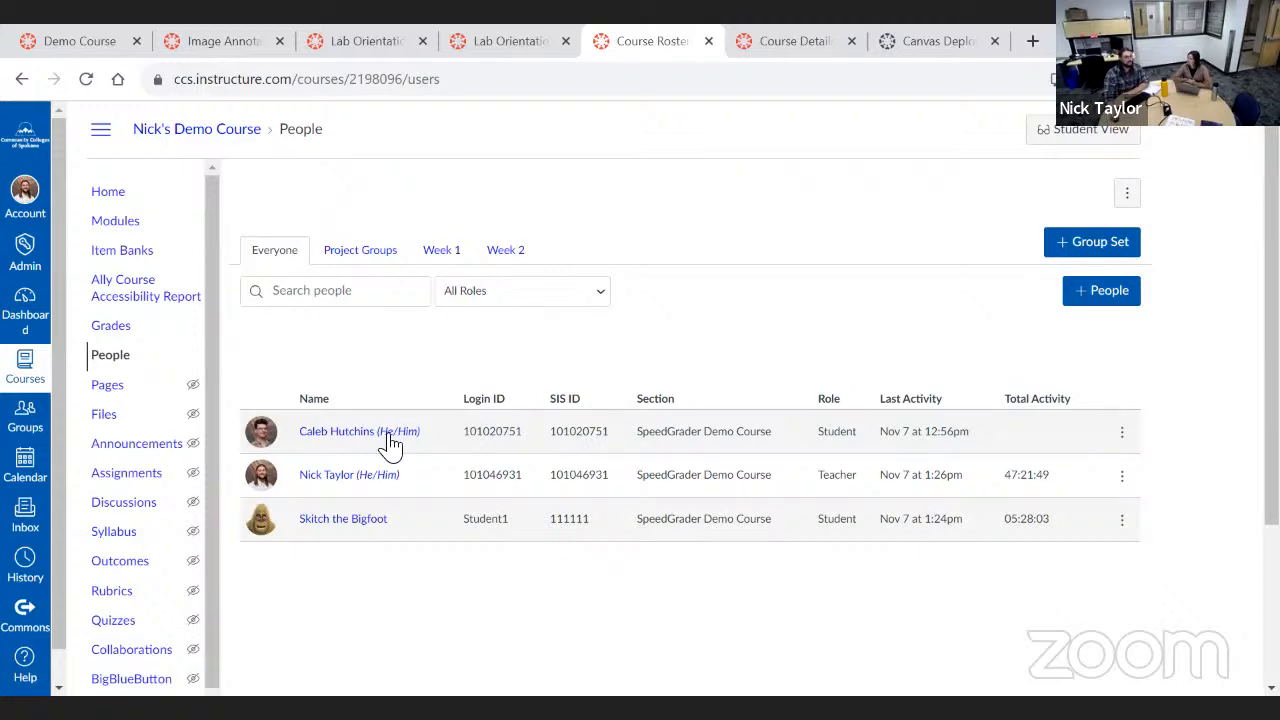
left_click(1124, 522)
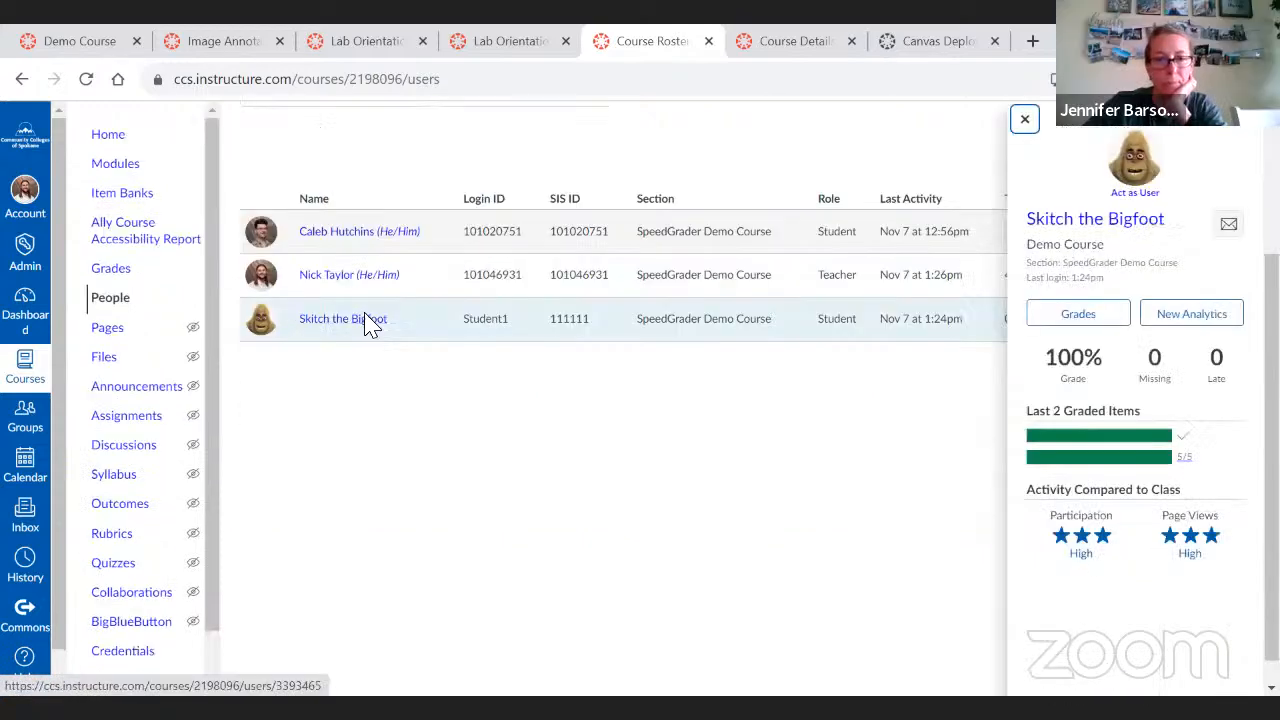
left_click(1148, 205)
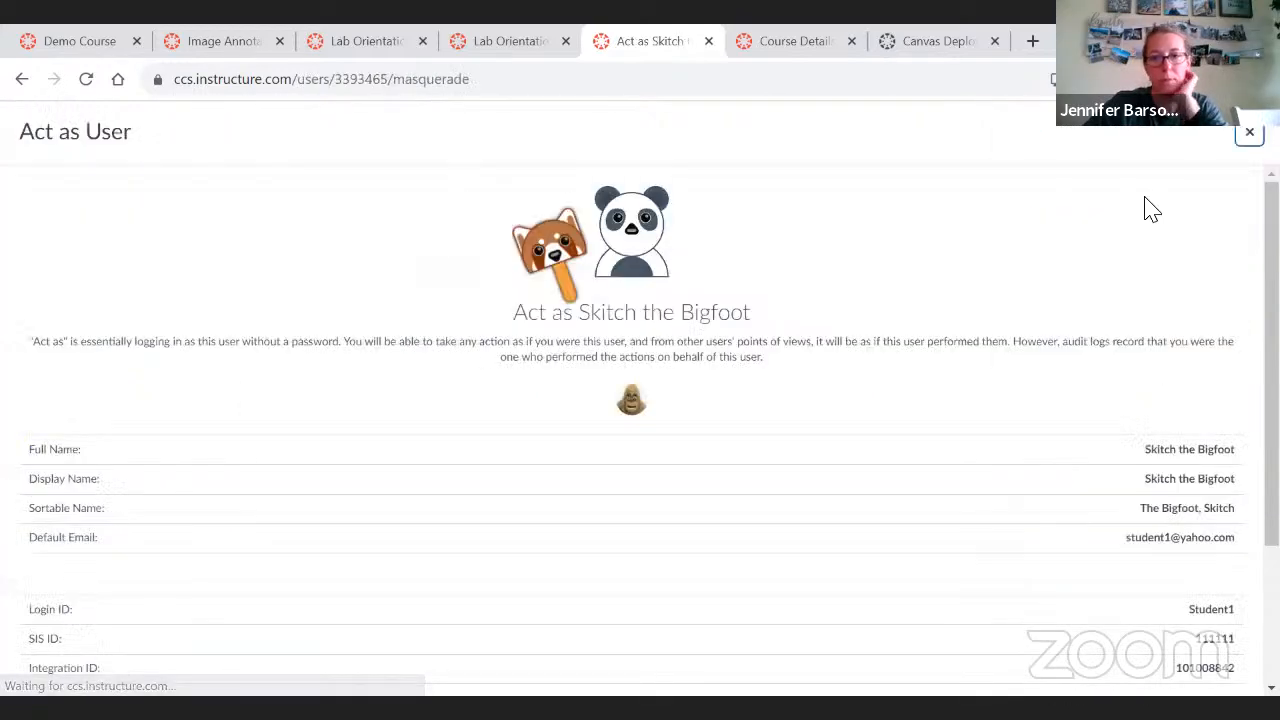
scroll(654, 634, "down", 2)
left_click(634, 661)
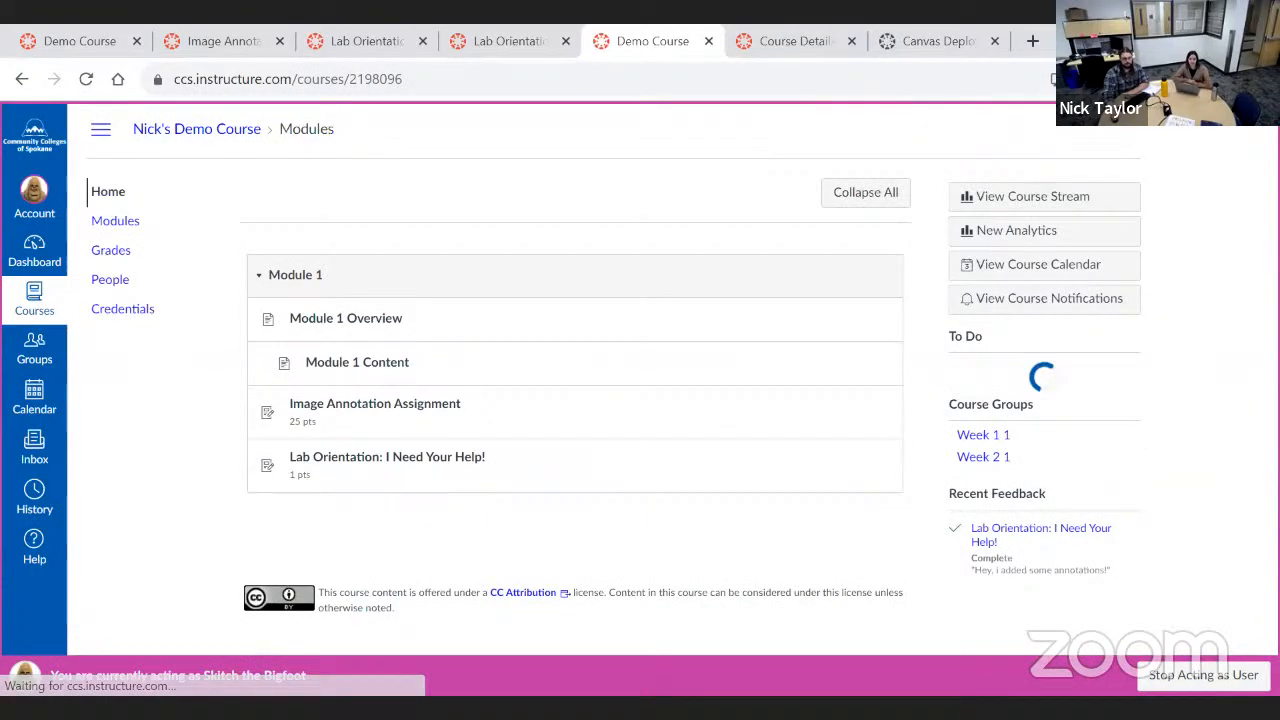
Open the locked Lab Orientation: I Need Your Help! assignment as the student and go to its submission details
left_click(448, 460)
scroll(516, 270, "down", 1)
scroll(516, 270, "down", 2)
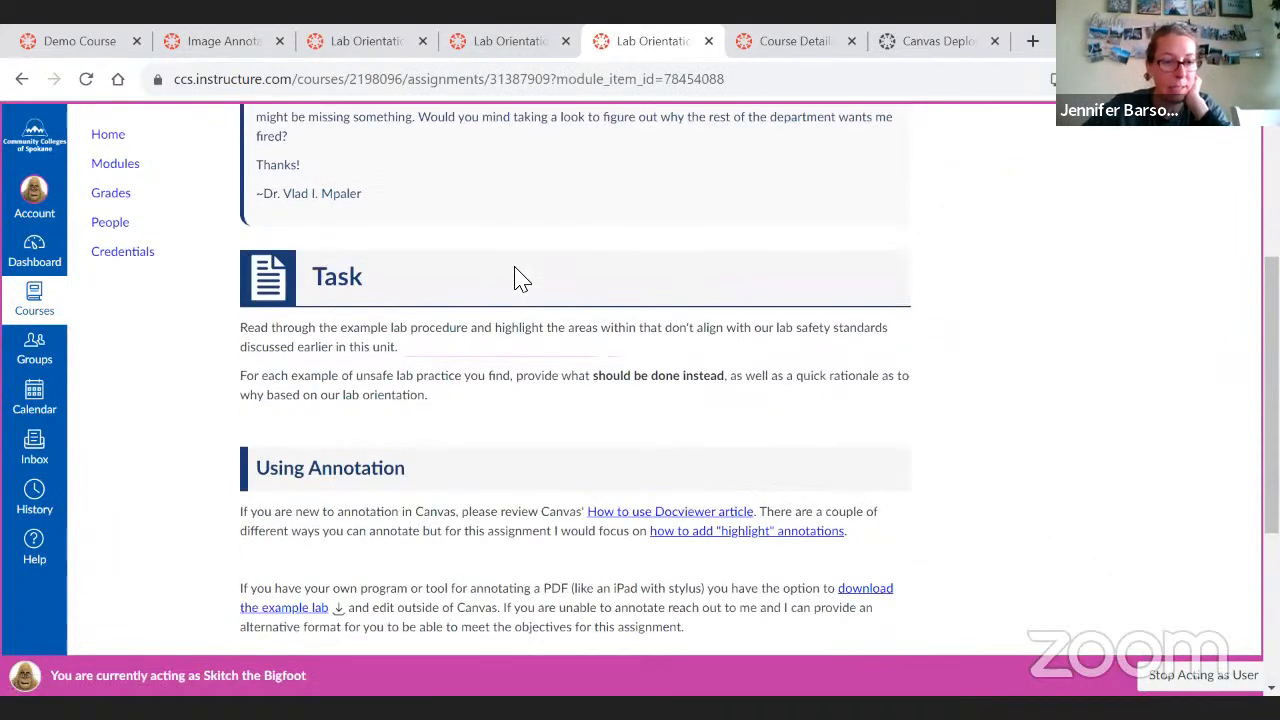
scroll(965, 275, "up", 3)
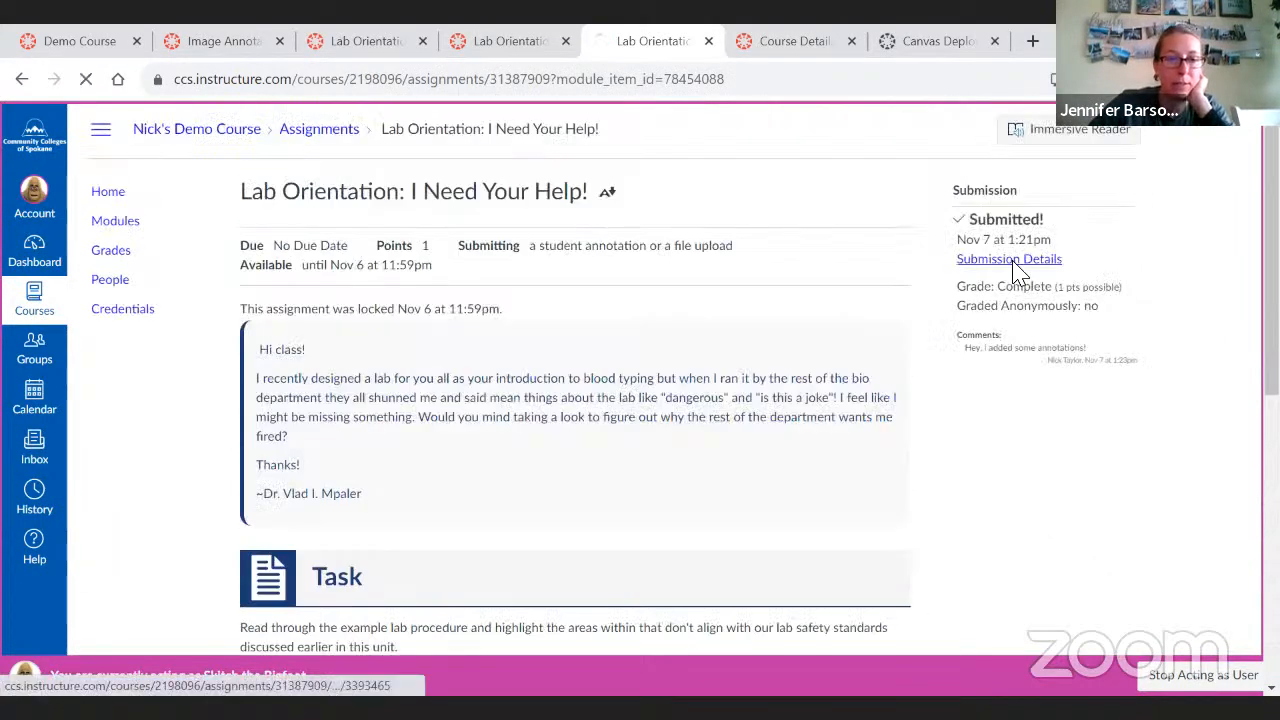
left_click(1015, 262)
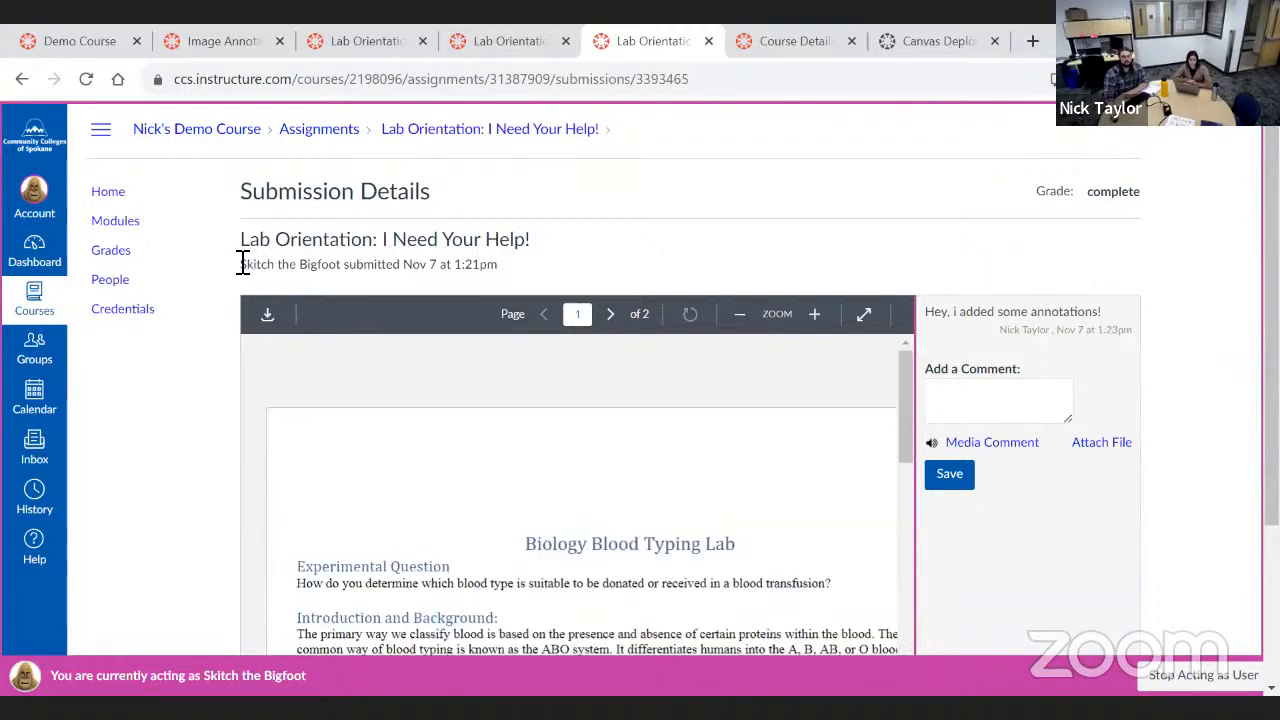
Check the locked assignment's submission for resubmission options, the submission comment, and the highlights and comment threads in the document
scroll(671, 286, "down", 2)
scroll(945, 430, "up", 2)
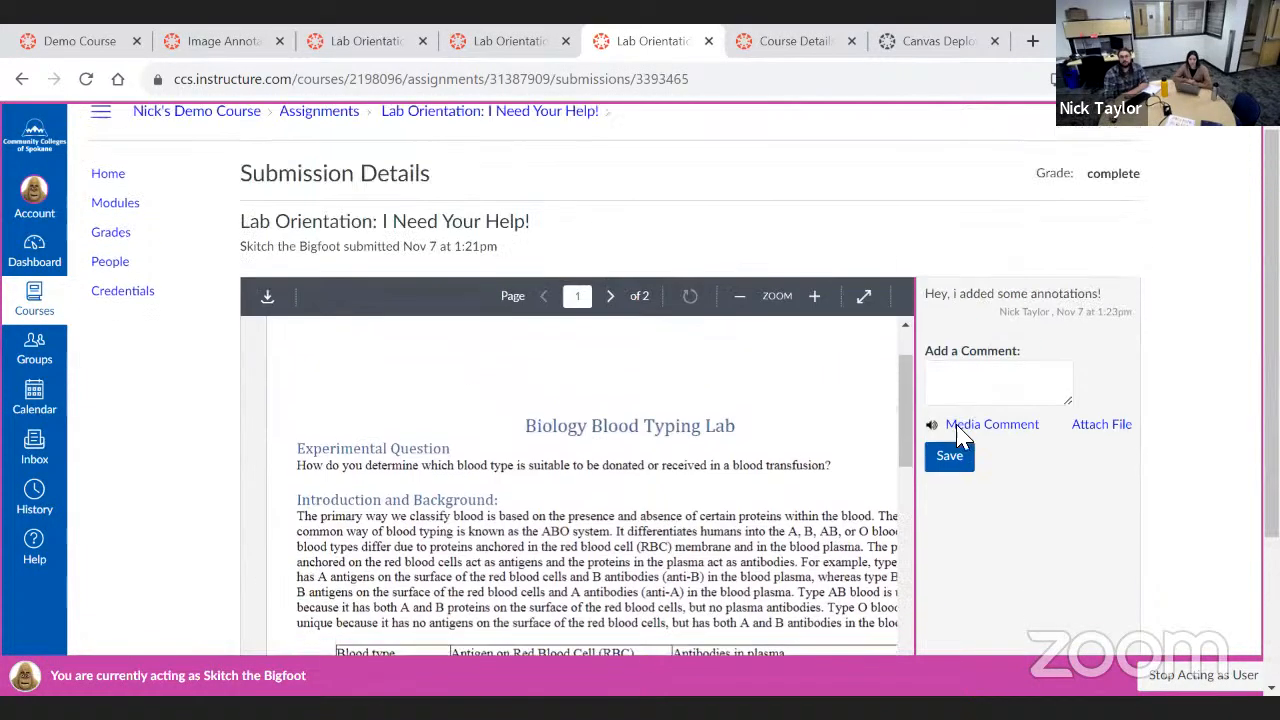
scroll(878, 428, "down", 6)
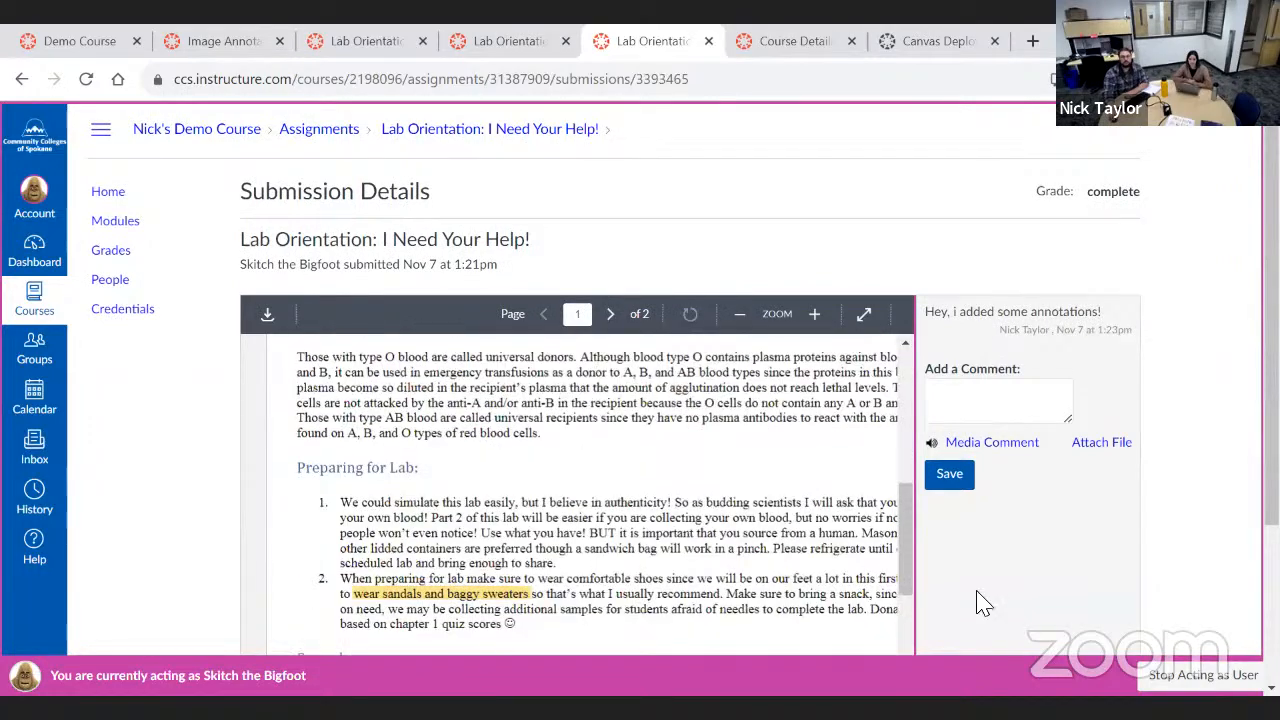
scroll(978, 597, "down", 2)
left_click_drag(551, 638, 770, 637)
scroll(800, 357, "down", 2)
left_click_drag(897, 394, 903, 385)
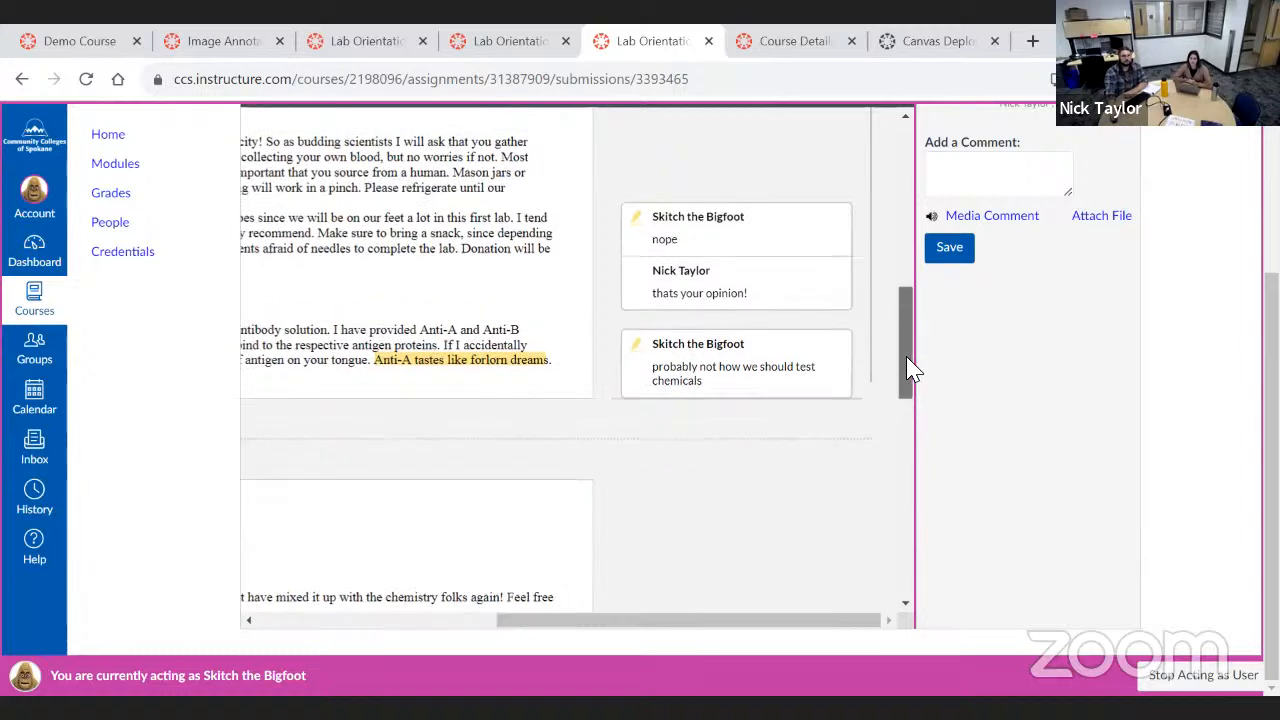
scroll(908, 360, "up", 1)
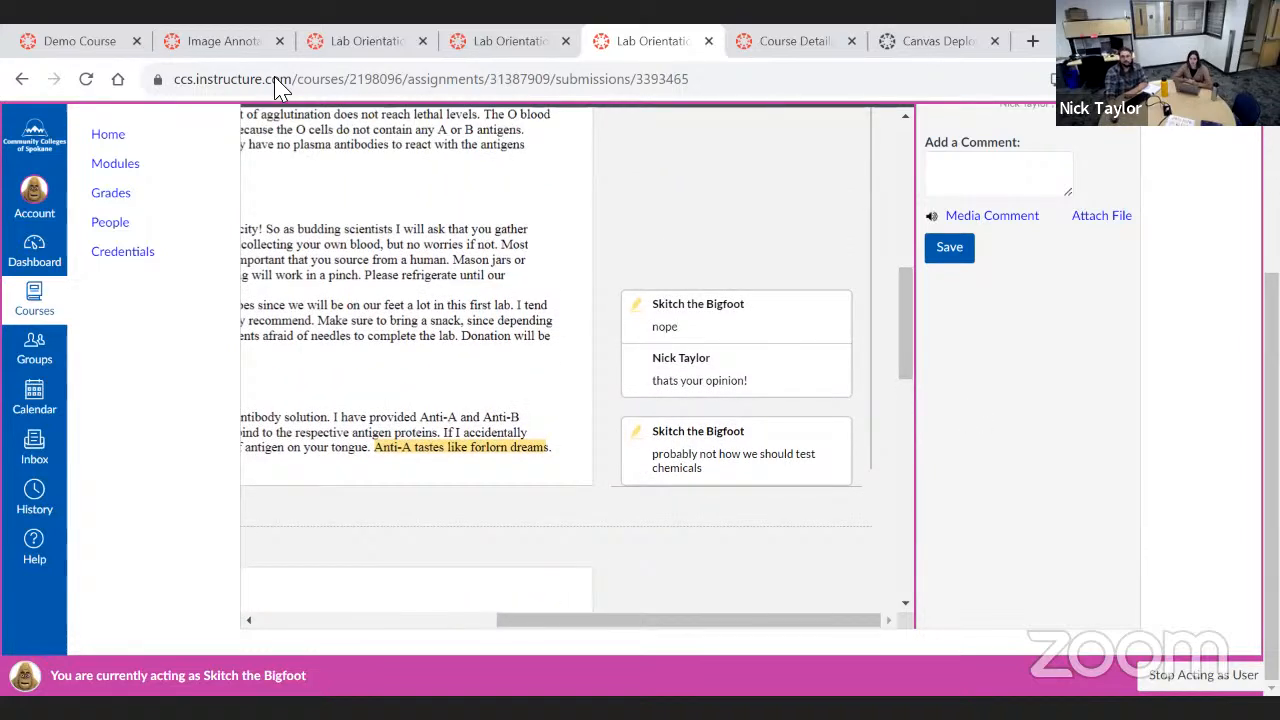
scroll(1268, 428, "up", 3)
scroll(1268, 428, "down", 2)
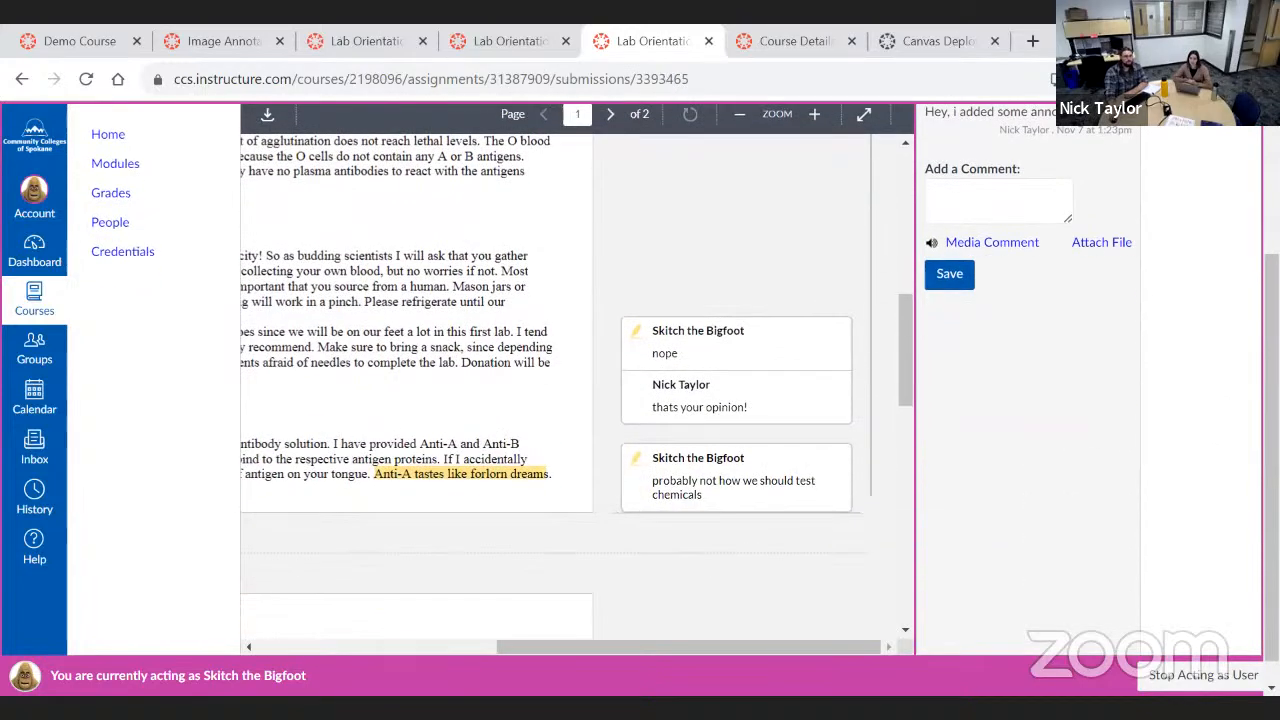
scroll(1174, 474, "up", 1)
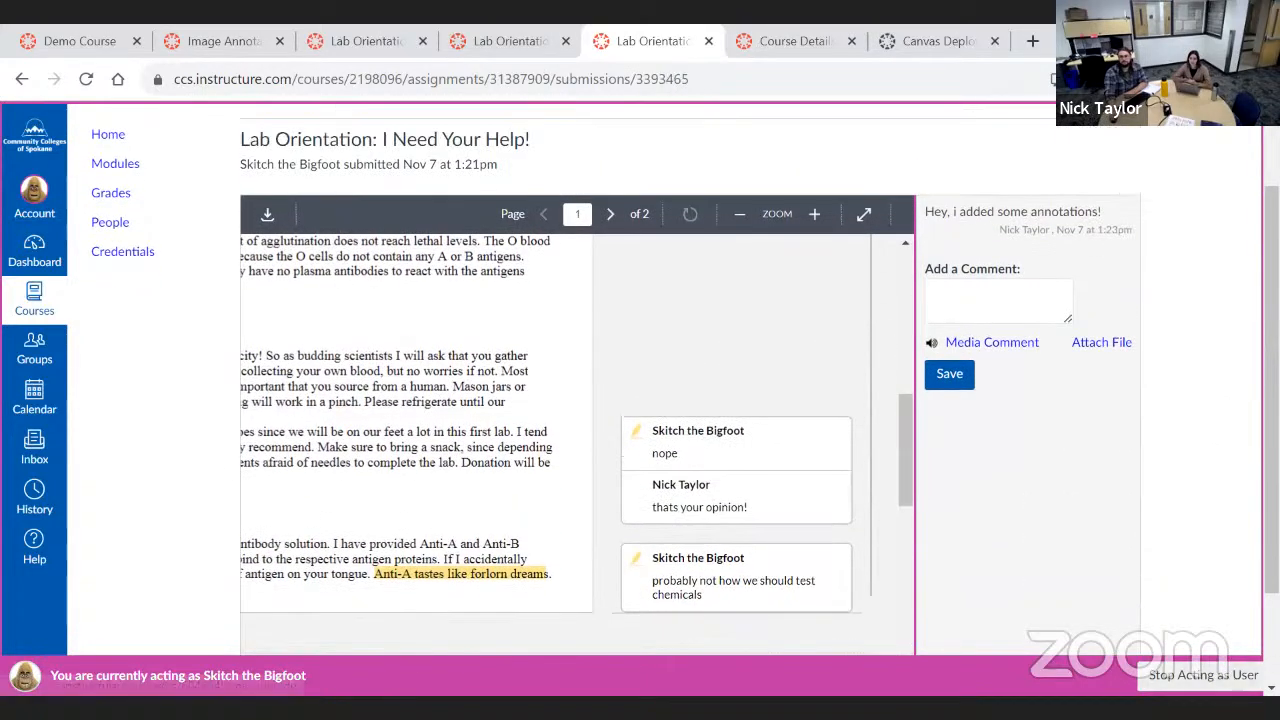
Stop acting as the student and switch to the Canvas deploy notes' summary of iWork file support in DocViewer
left_click(1203, 675)
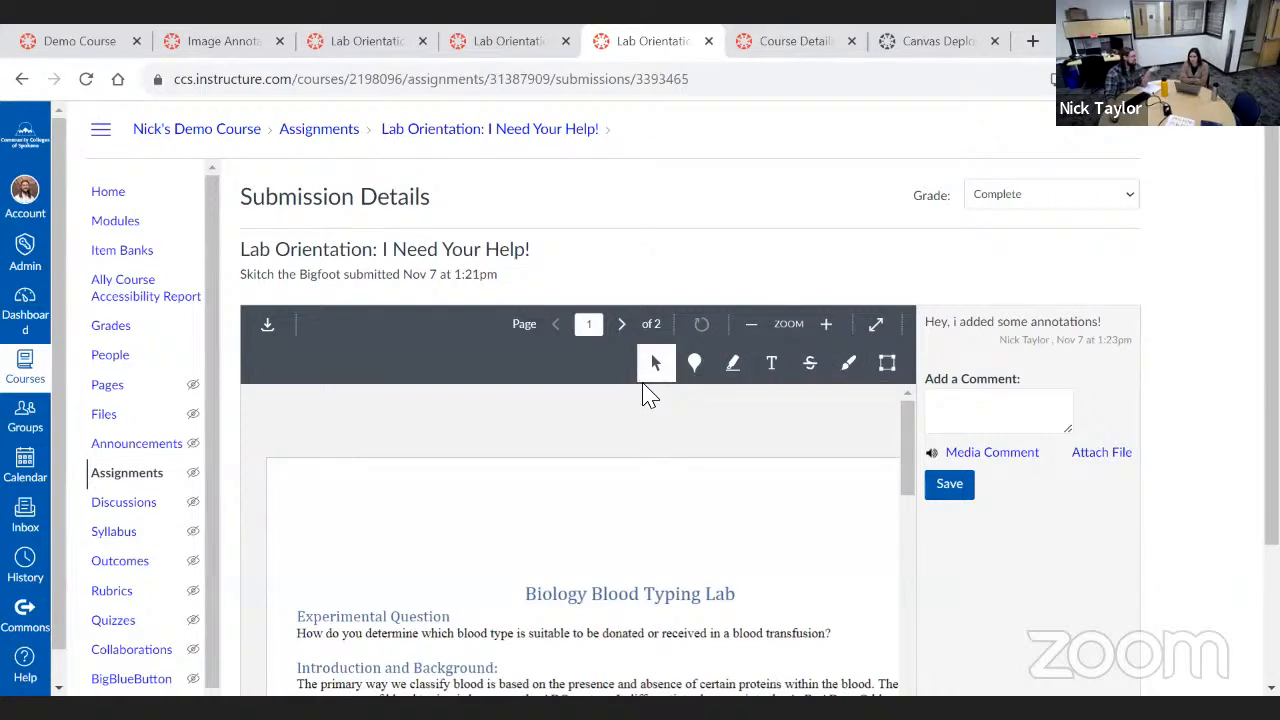
left_click(920, 45)
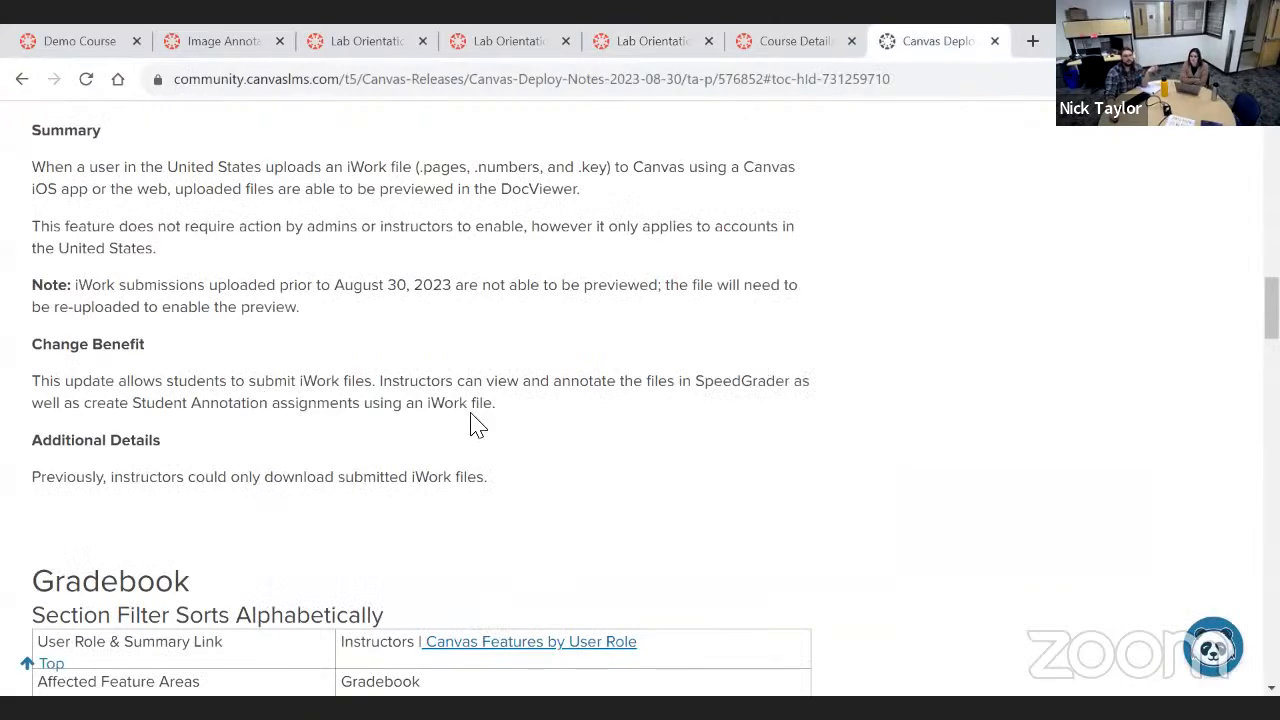
scroll(477, 425, "up", 1)
scroll(477, 425, "up", 1)
scroll(477, 425, "down", 1)
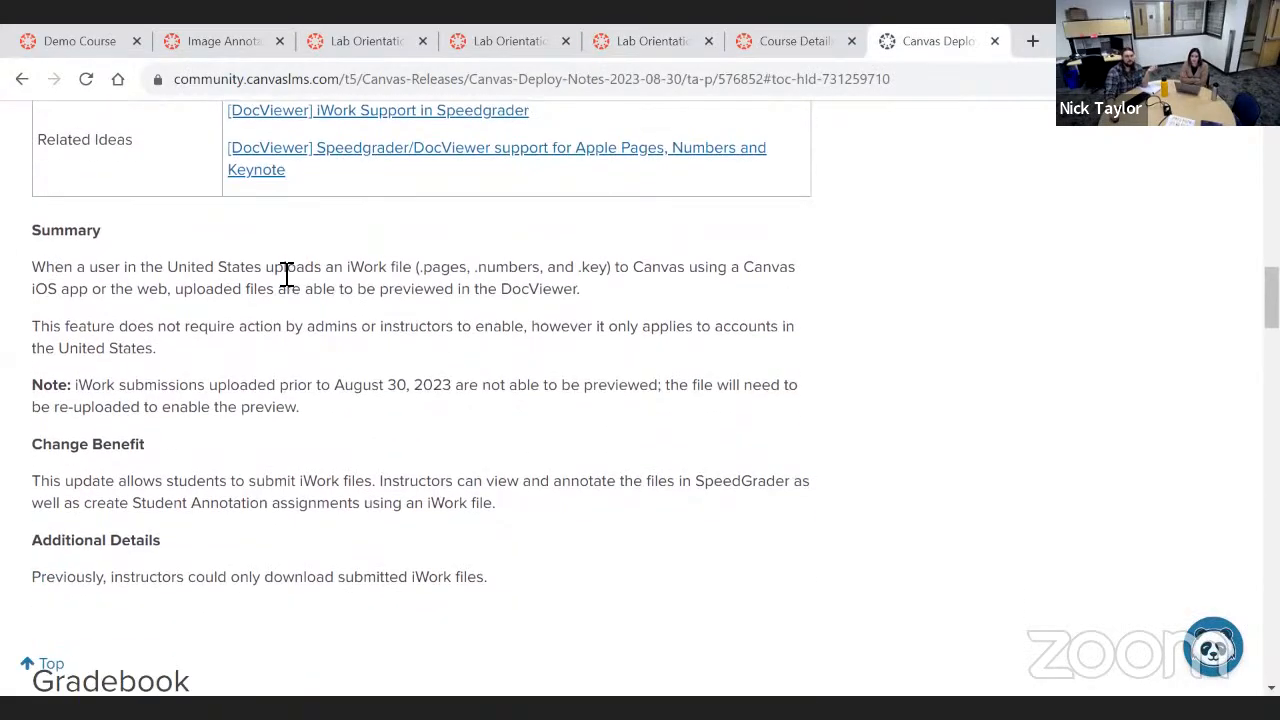
Point out the supported iWork file extensions and the DocViewer preview wording in the release note's summary
left_click_drag(416, 267, 610, 272)
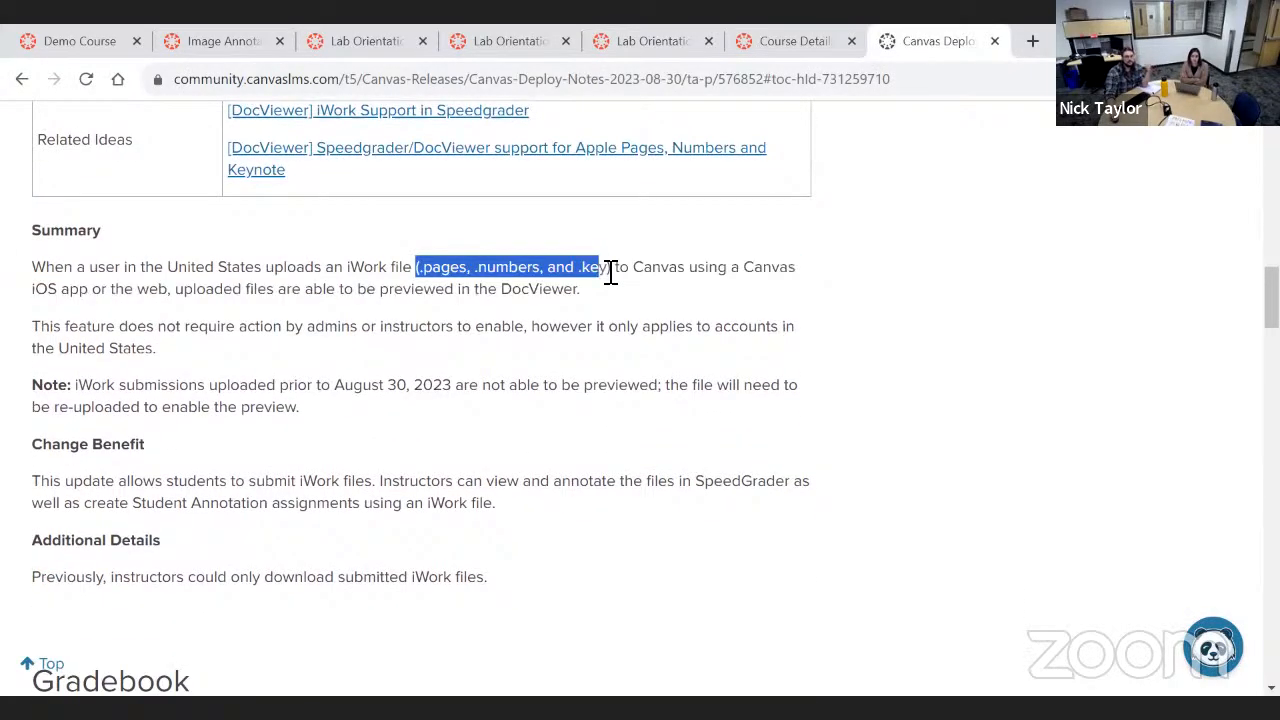
left_click(610, 272)
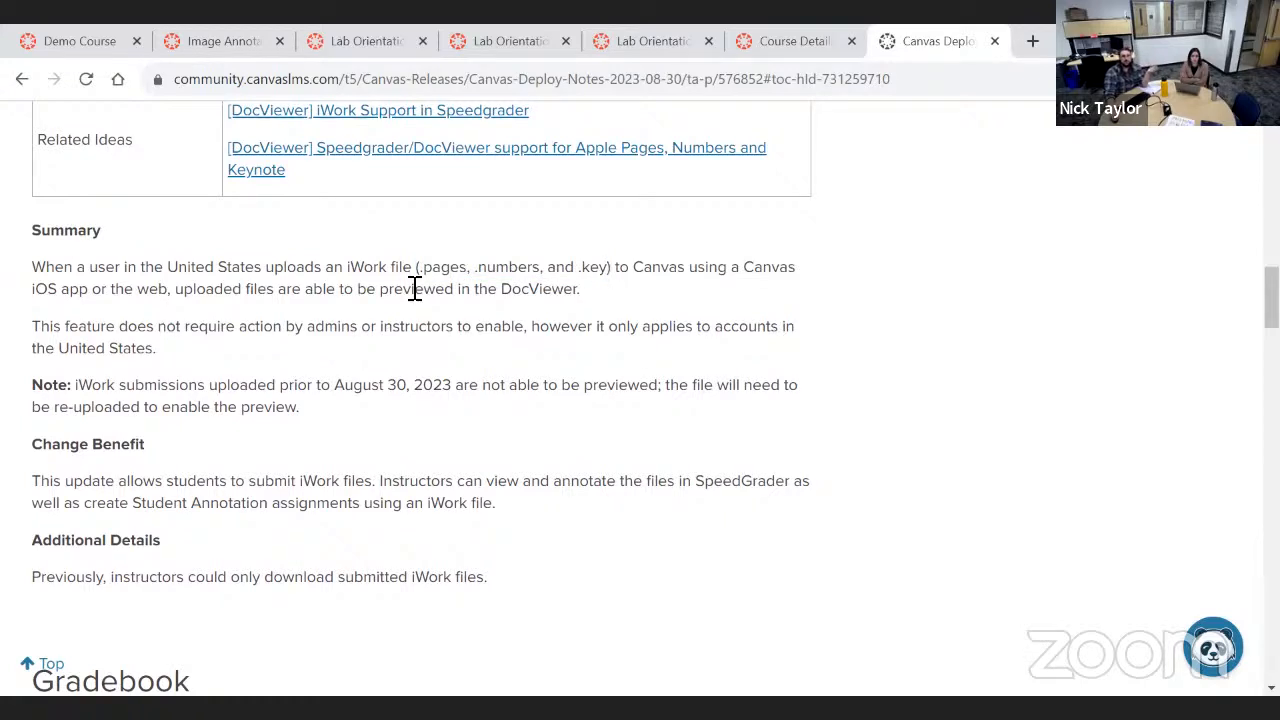
left_click_drag(377, 289, 580, 300)
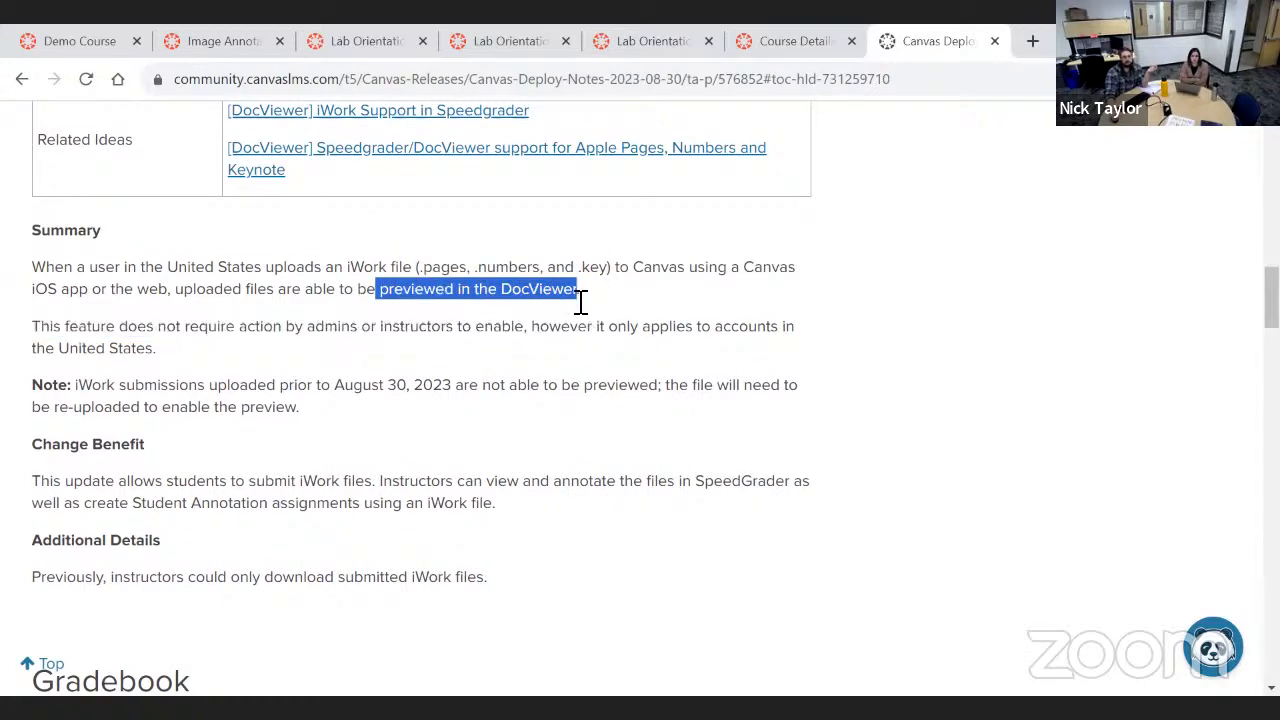
left_click(580, 300)
Review the details table under Support for iWork File Conversion in DocViewer and the .pages mention in its summary
scroll(603, 378, "up", 1)
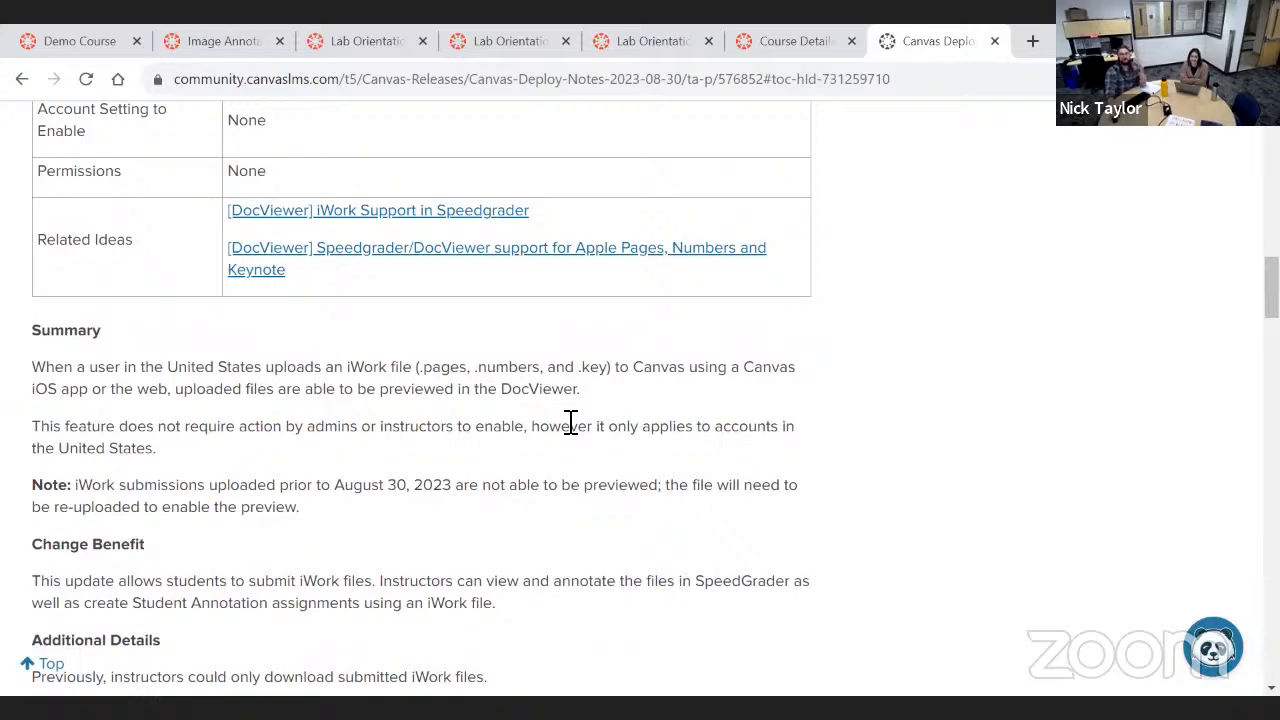
scroll(585, 445, "up", 2)
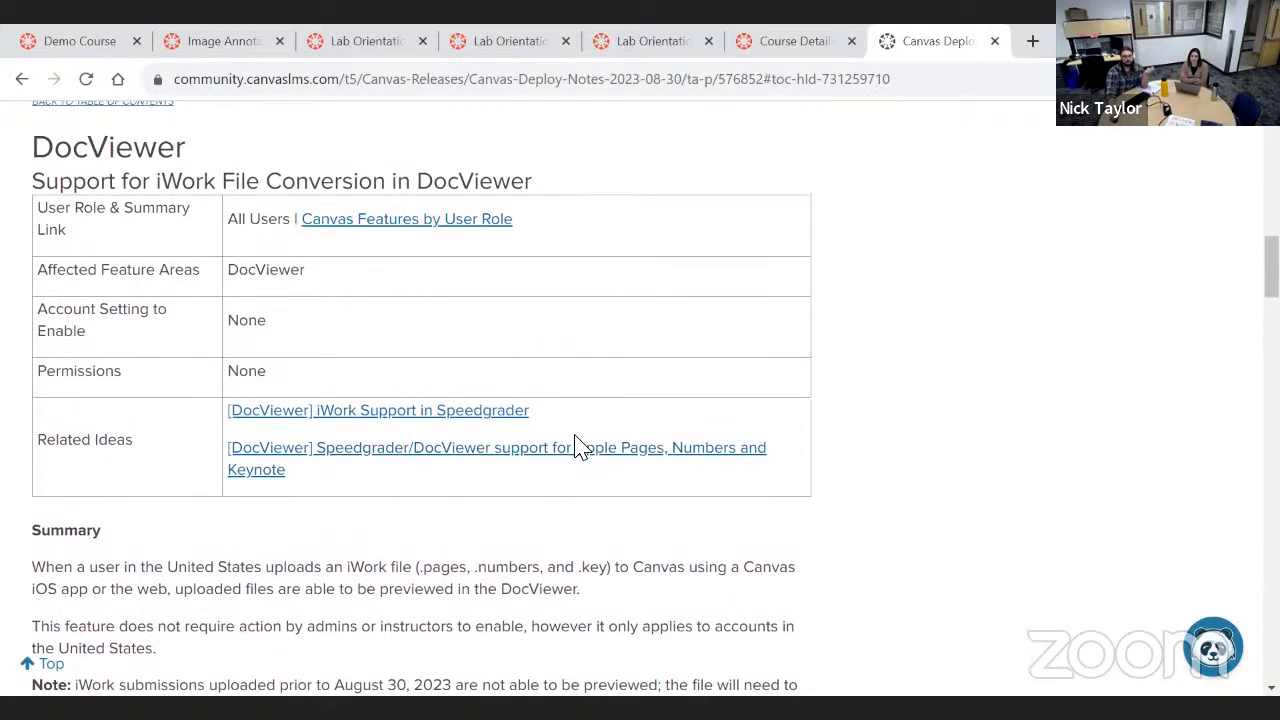
scroll(603, 478, "down", 1)
scroll(612, 475, "down", 1)
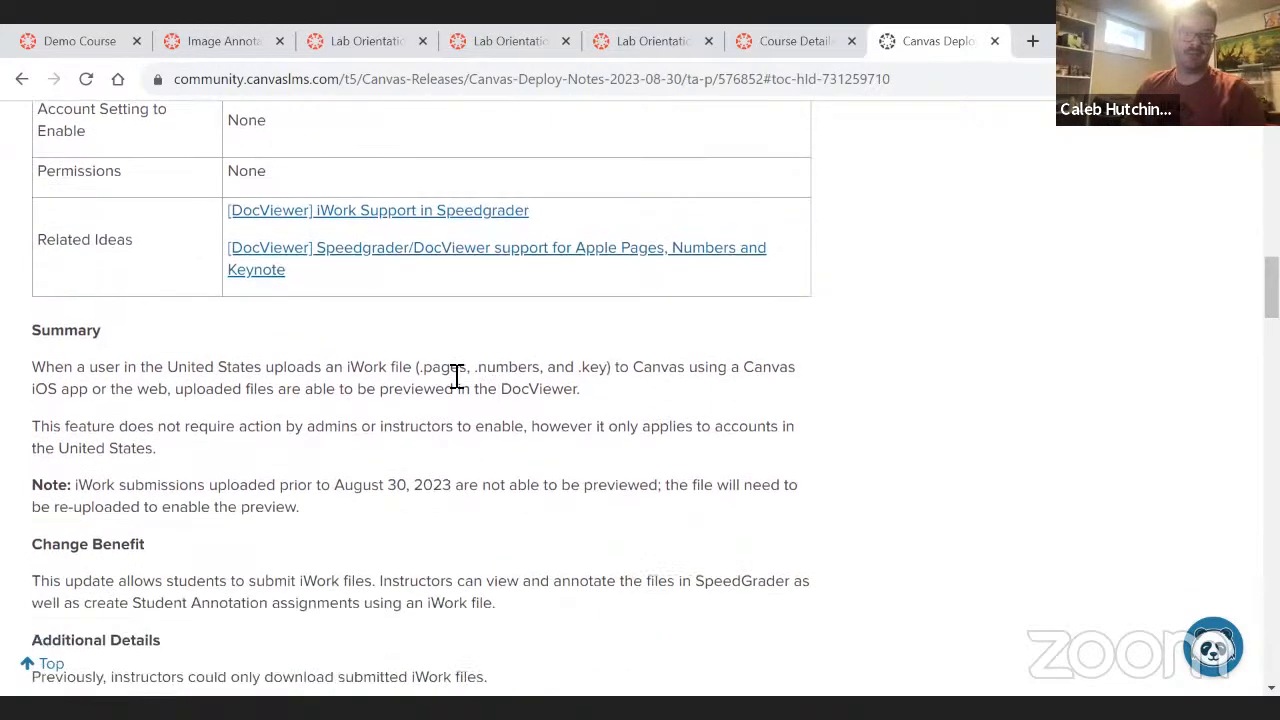
left_click_drag(424, 370, 460, 375)
left_click(505, 381)
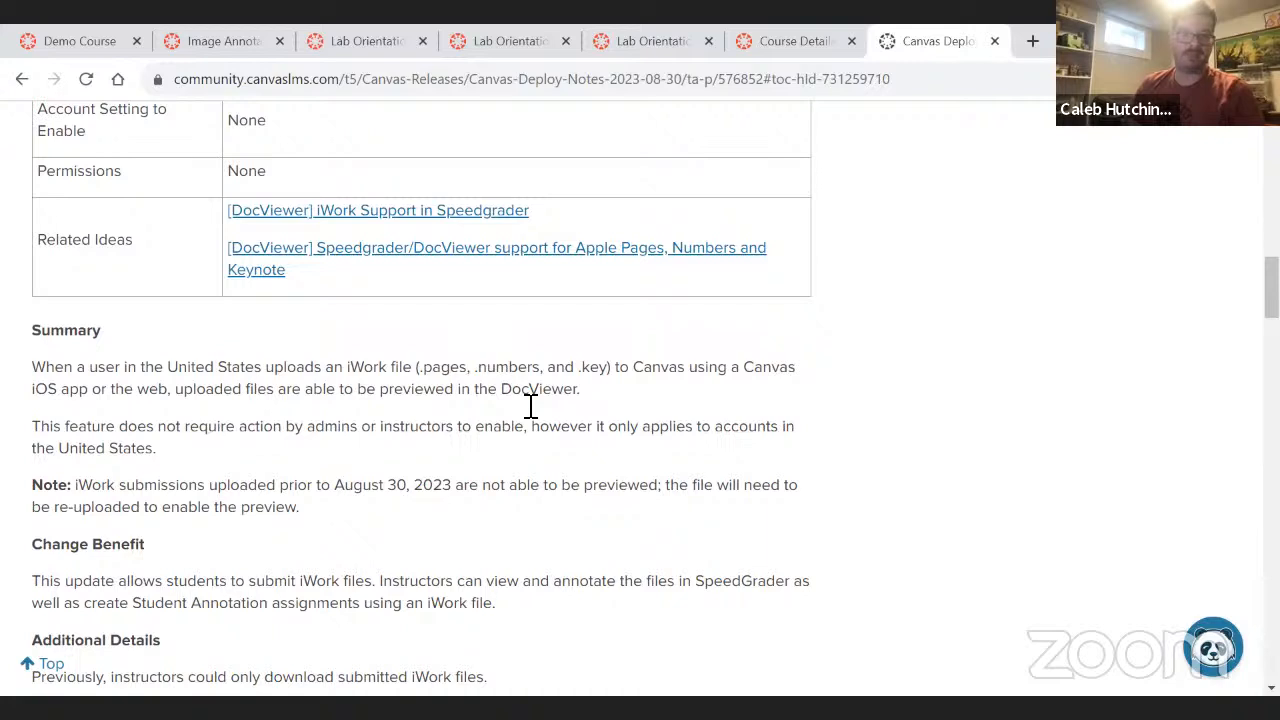